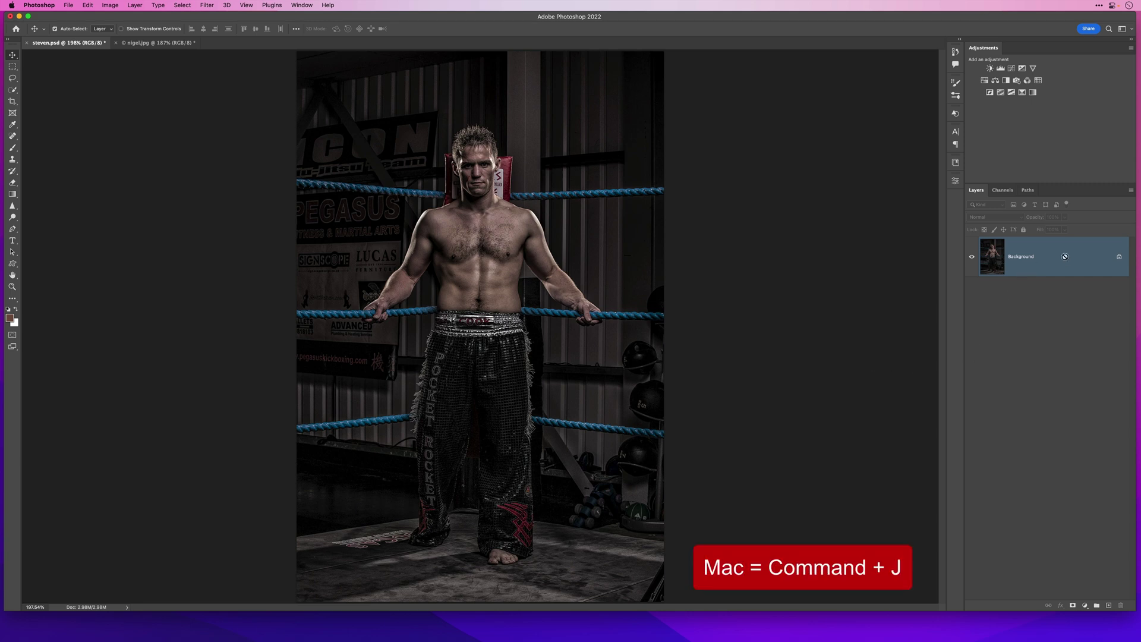
Step: Duplicate the Background layer and rename the copy as shaping
{"action": "key", "text": "super+j"}
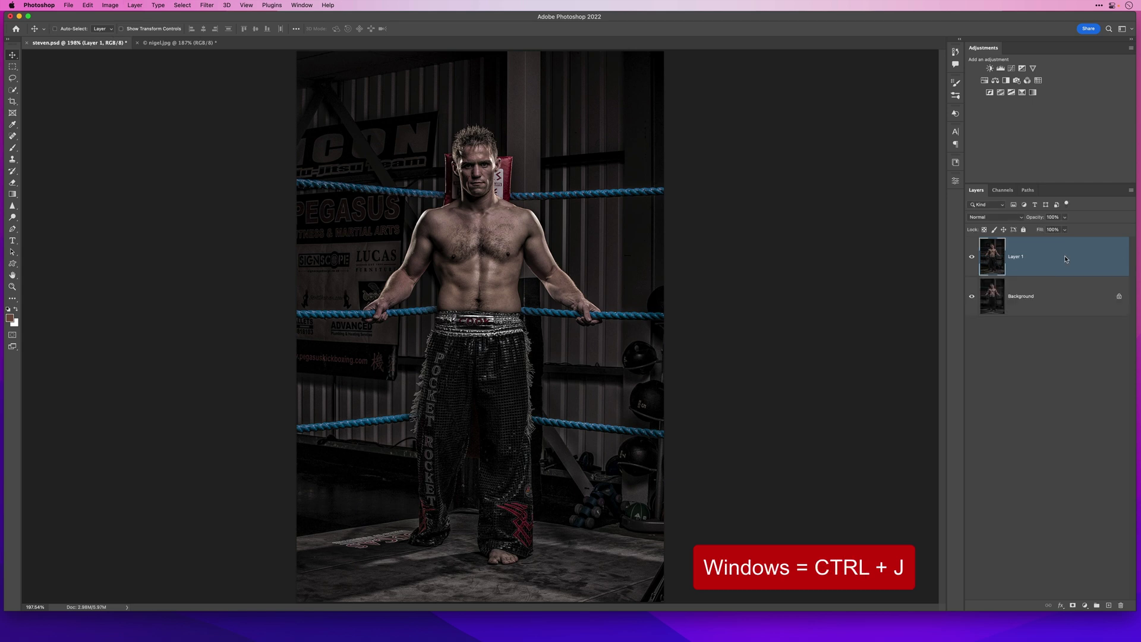
{"action": "double_click", "coordinate": [1016, 256]}
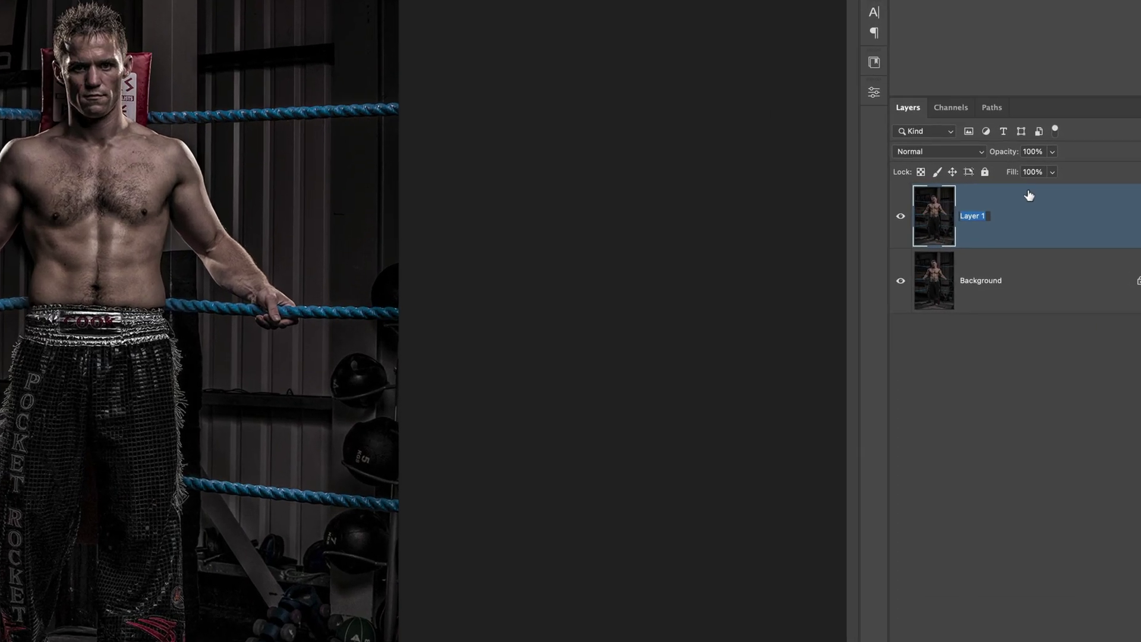
{"action": "type", "text": "shaping"}
{"action": "key", "text": "Return"}
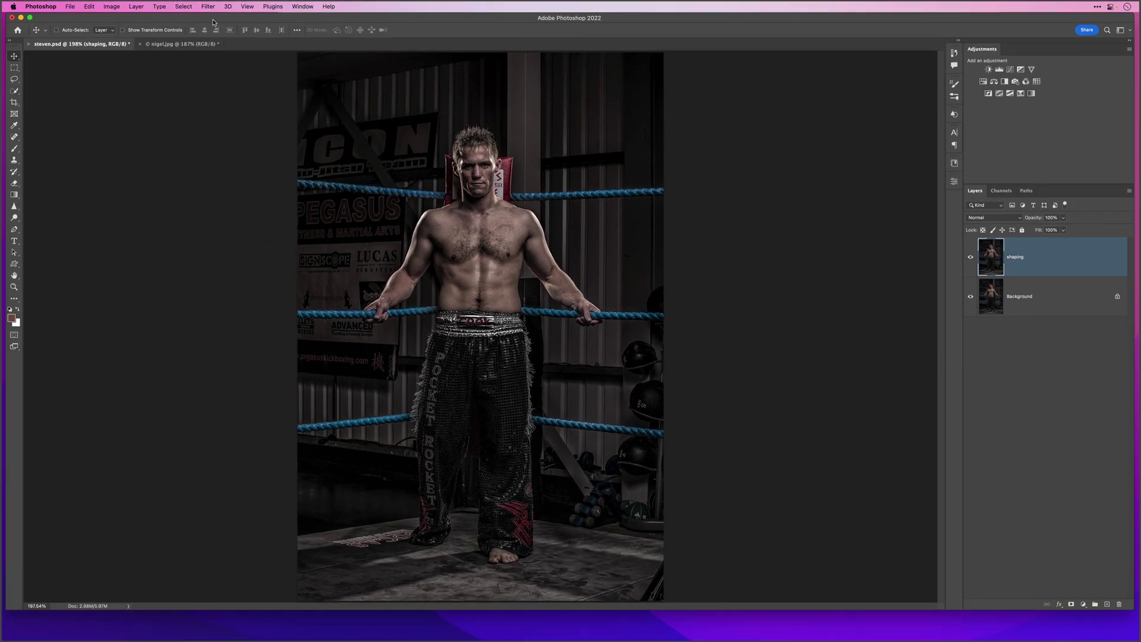
Step: Convert the shaping layer for smart filters and open it in the Liquify filter
{"action": "left_click", "coordinate": [208, 7]}
{"action": "left_click", "coordinate": [224, 34]}
{"action": "left_click", "coordinate": [208, 7]}
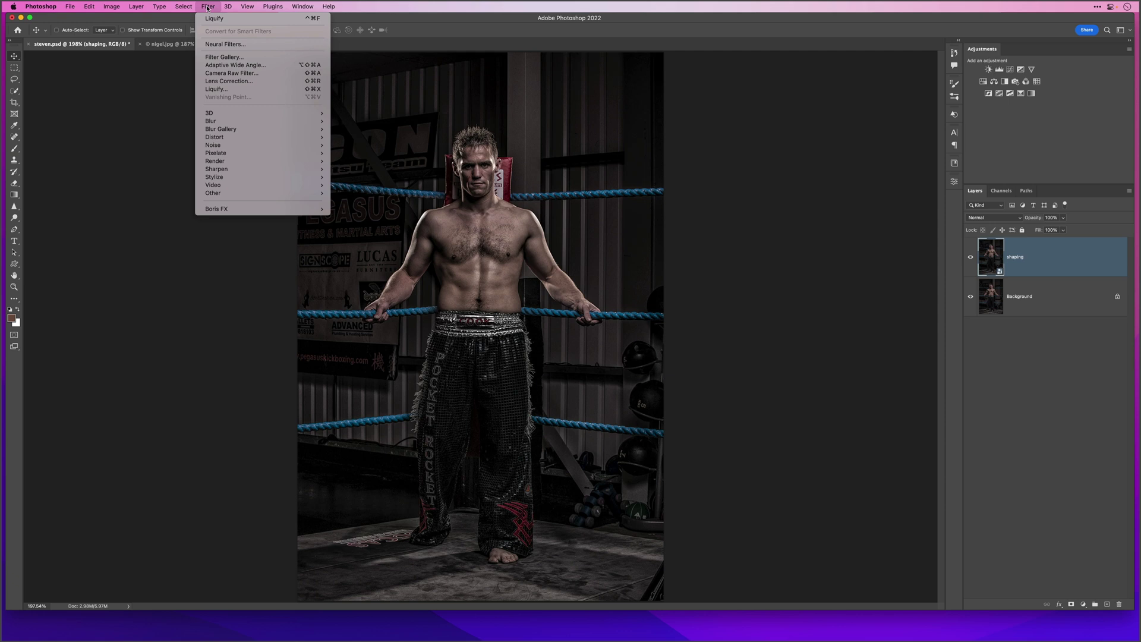
{"action": "left_click", "coordinate": [228, 91]}
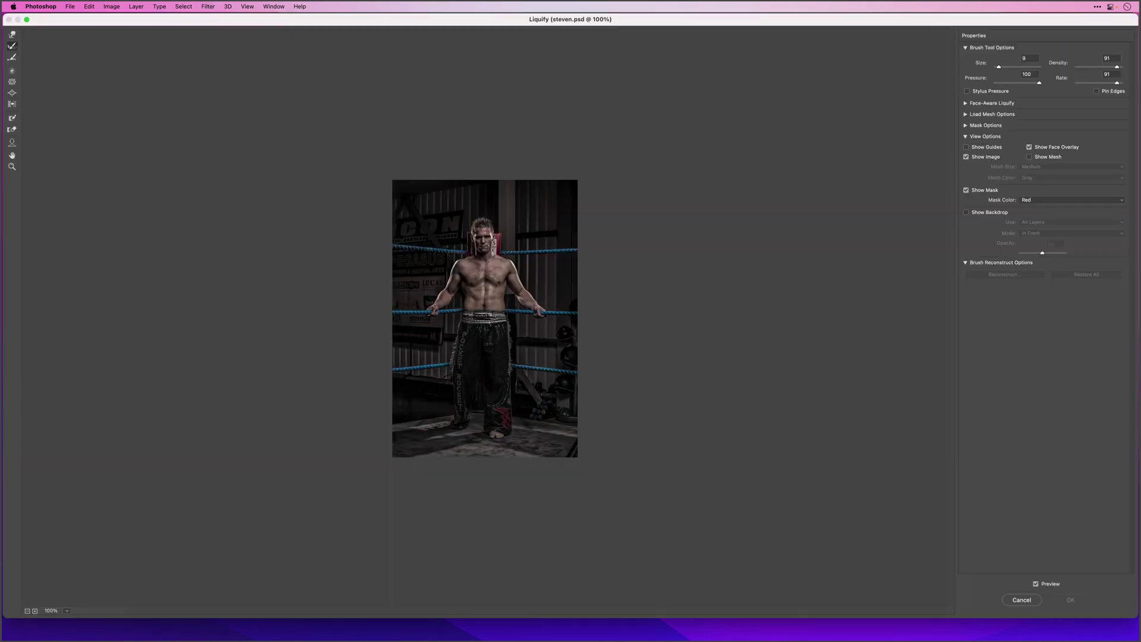
Step: Paint freeze masks over the background beside both shoulders and along both sides of the waist
{"action": "scroll", "coordinate": [482, 293], "scroll_direction": "up", "scroll_amount": 2}
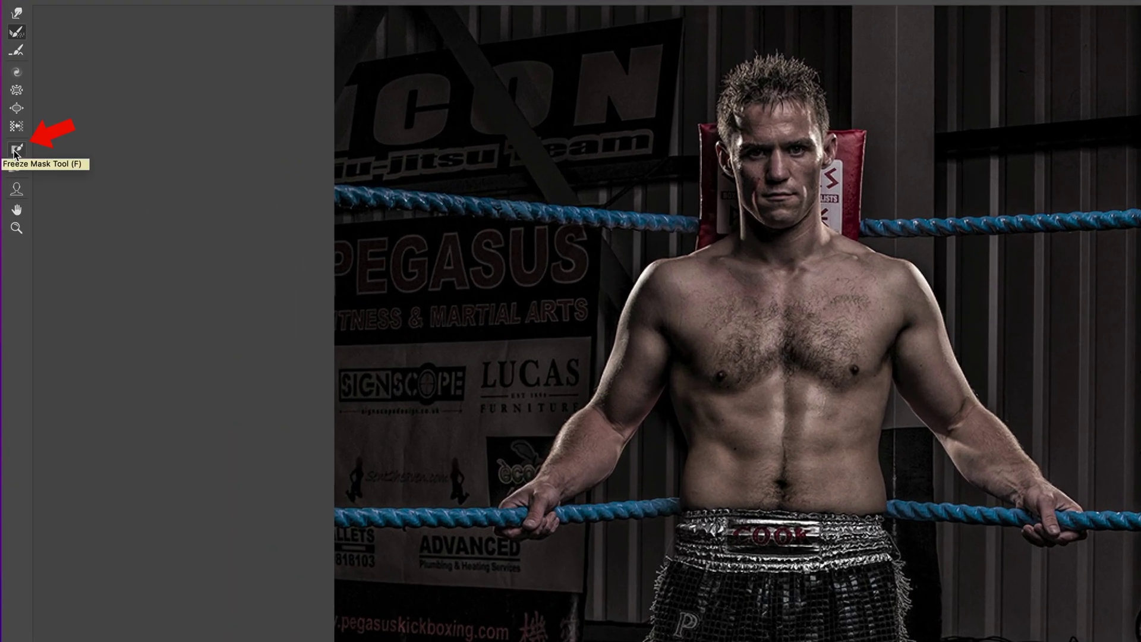
{"action": "left_click", "coordinate": [16, 149]}
{"action": "mouse_move", "coordinate": [881, 201]}
{"action": "left_mouse_down"}
{"action": "mouse_move", "coordinate": [930, 239]}
{"action": "mouse_move", "coordinate": [971, 318]}
{"action": "left_mouse_up"}
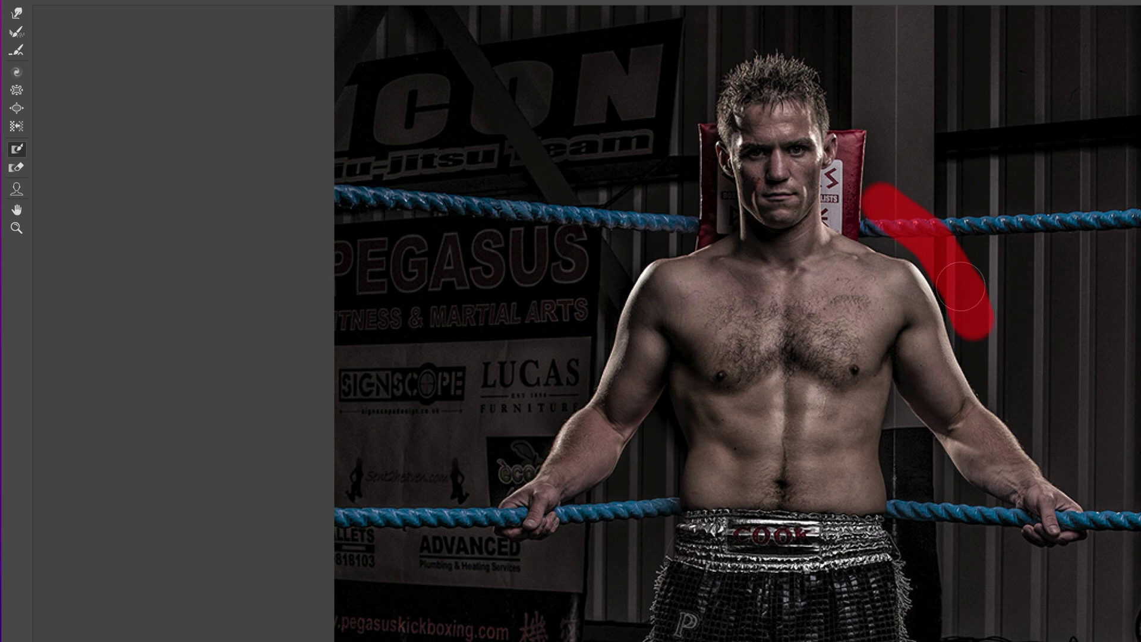
{"action": "left_click", "coordinate": [660, 223]}
{"action": "mouse_move", "coordinate": [661, 223]}
{"action": "left_mouse_down"}
{"action": "mouse_move", "coordinate": [618, 255]}
{"action": "mouse_move", "coordinate": [584, 317]}
{"action": "left_mouse_up"}
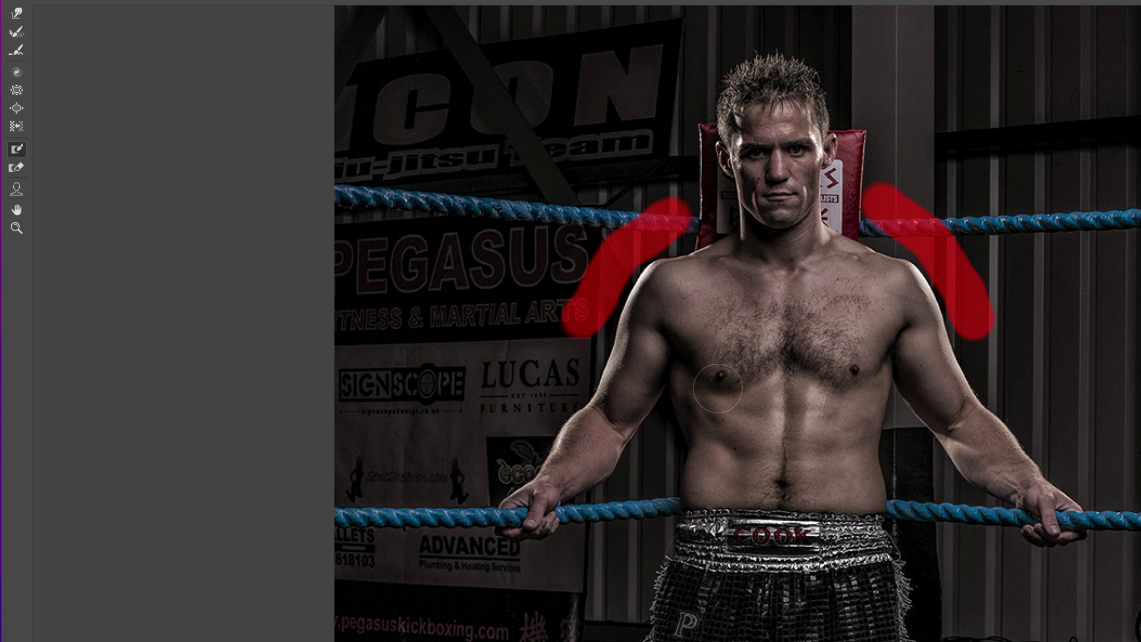
{"action": "left_click_drag", "start_coordinate": [908, 453], "coordinate": [921, 570]}
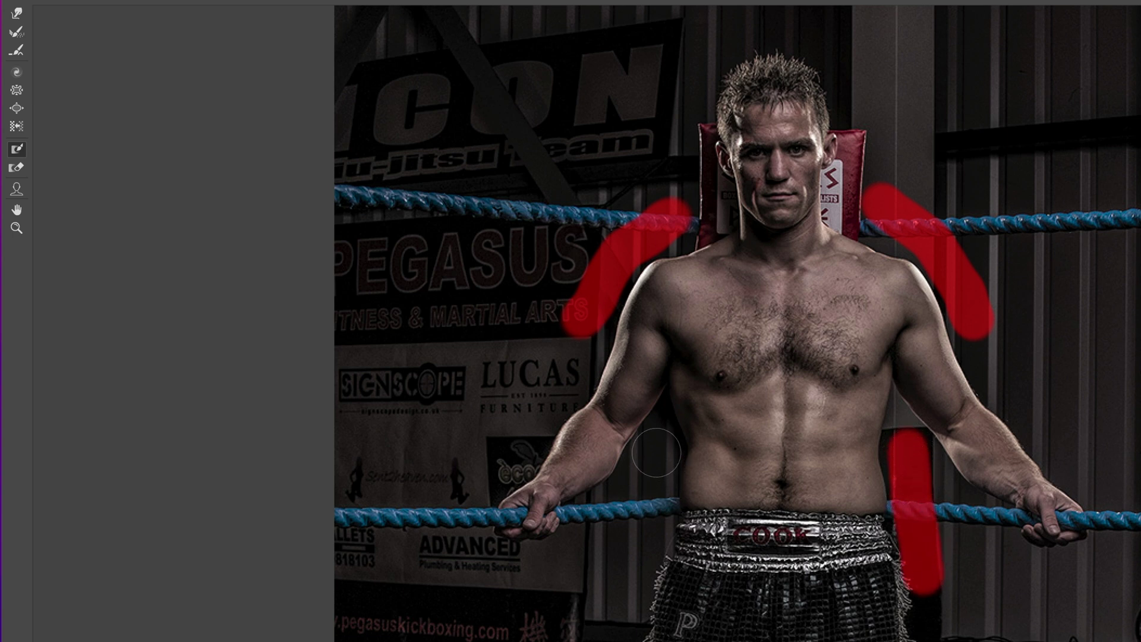
{"action": "left_click_drag", "start_coordinate": [659, 455], "coordinate": [648, 571]}
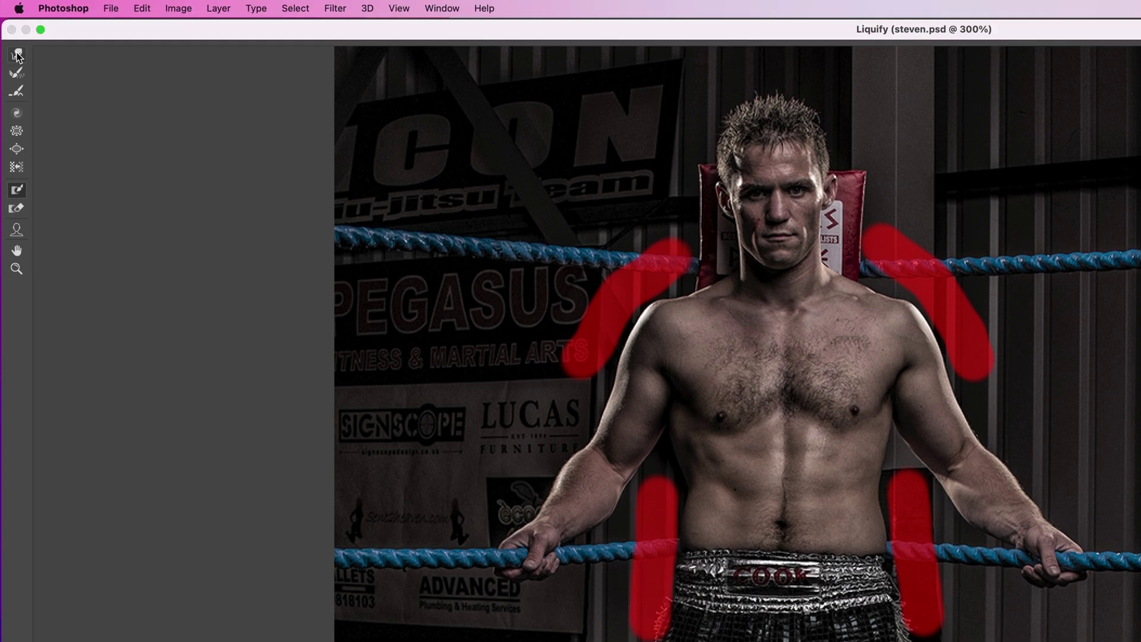
Step: Use the Forward Warp tool to push the shoulders outward and the waist inward
{"action": "left_click", "coordinate": [18, 55]}
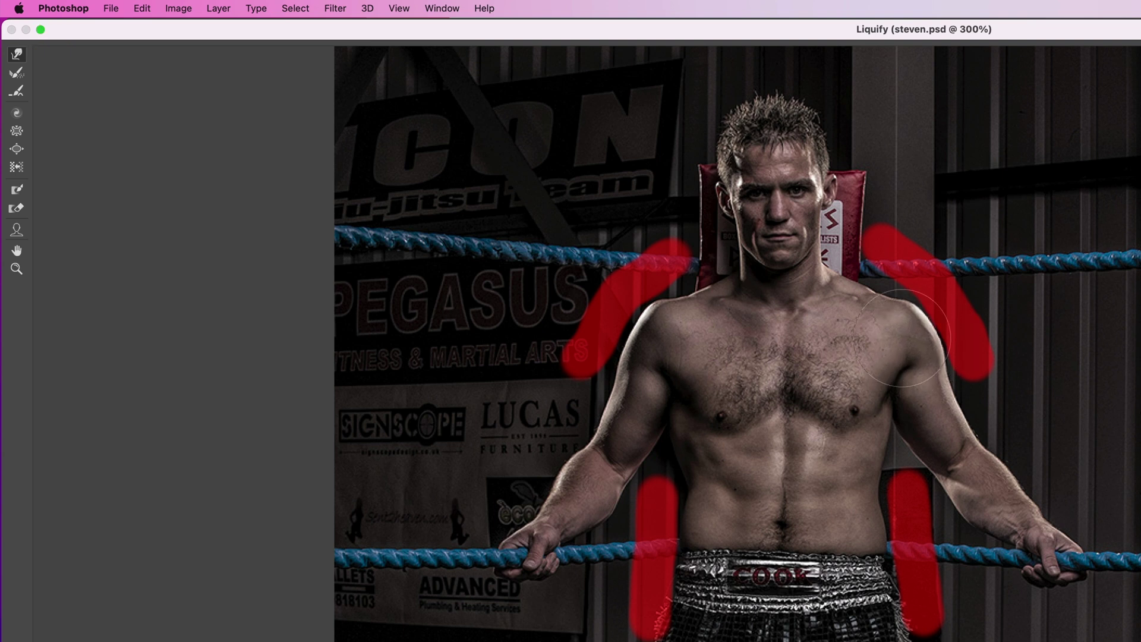
{"action": "left_click_drag", "start_coordinate": [625, 314], "coordinate": [629, 331]}
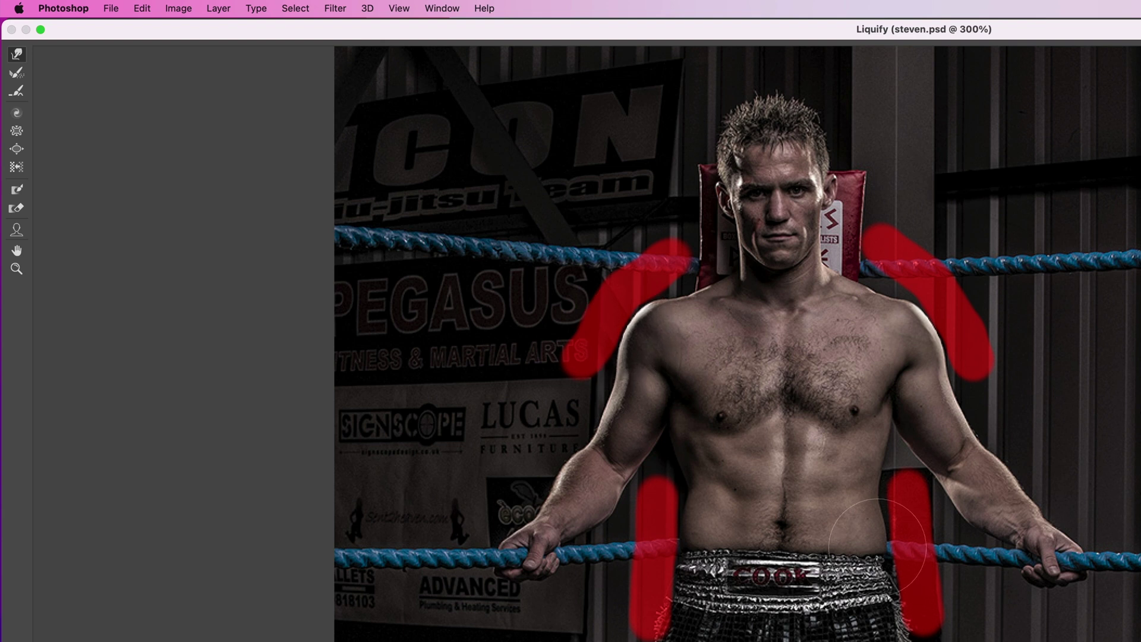
{"action": "left_click_drag", "start_coordinate": [872, 545], "coordinate": [870, 545]}
{"action": "left_click_drag", "start_coordinate": [685, 531], "coordinate": [687, 536]}
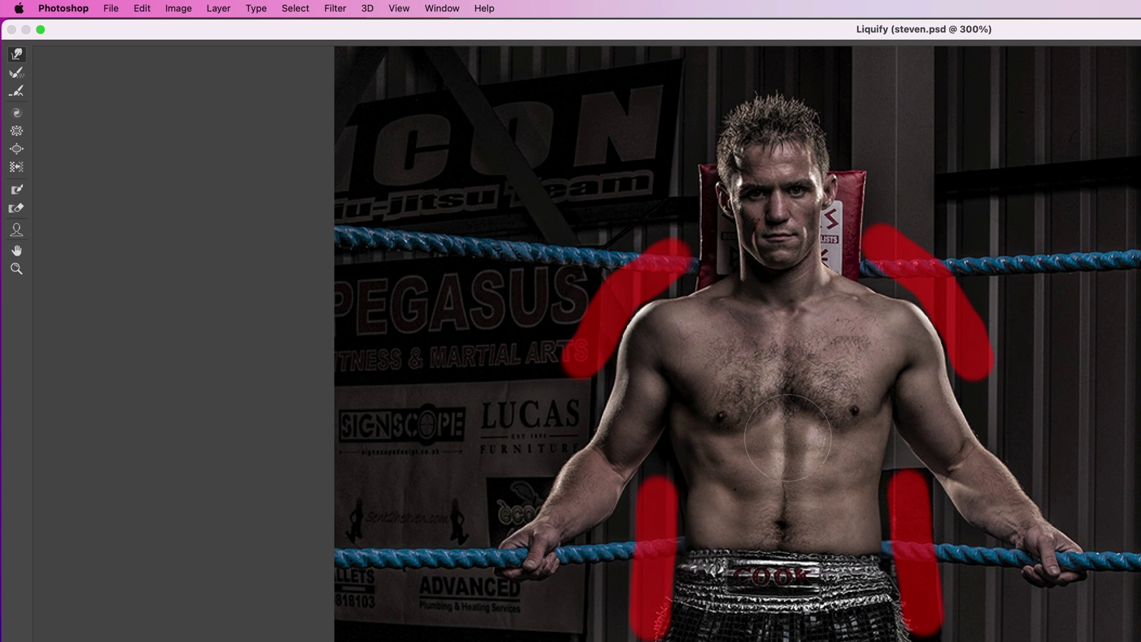
Step: Erase all the freeze masks around the shoulders and waist with the Thaw Mask tool
{"action": "left_click", "coordinate": [16, 209]}
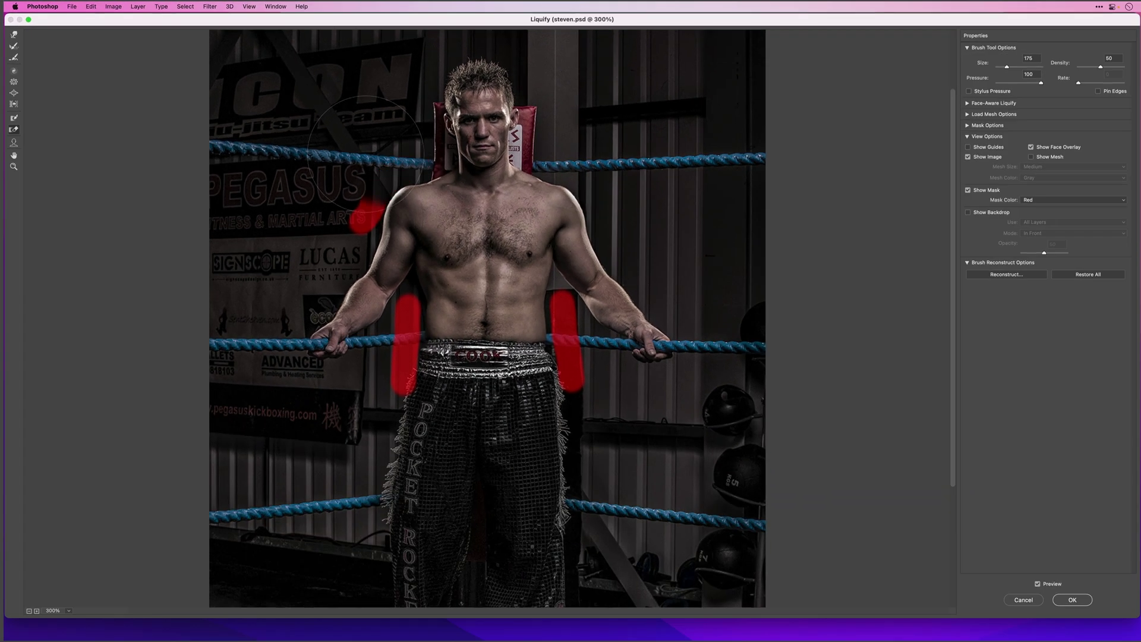
{"action": "left_click_drag", "start_coordinate": [366, 151], "coordinate": [369, 215]}
{"action": "left_click", "coordinate": [567, 345]}
{"action": "left_click", "coordinate": [408, 345]}
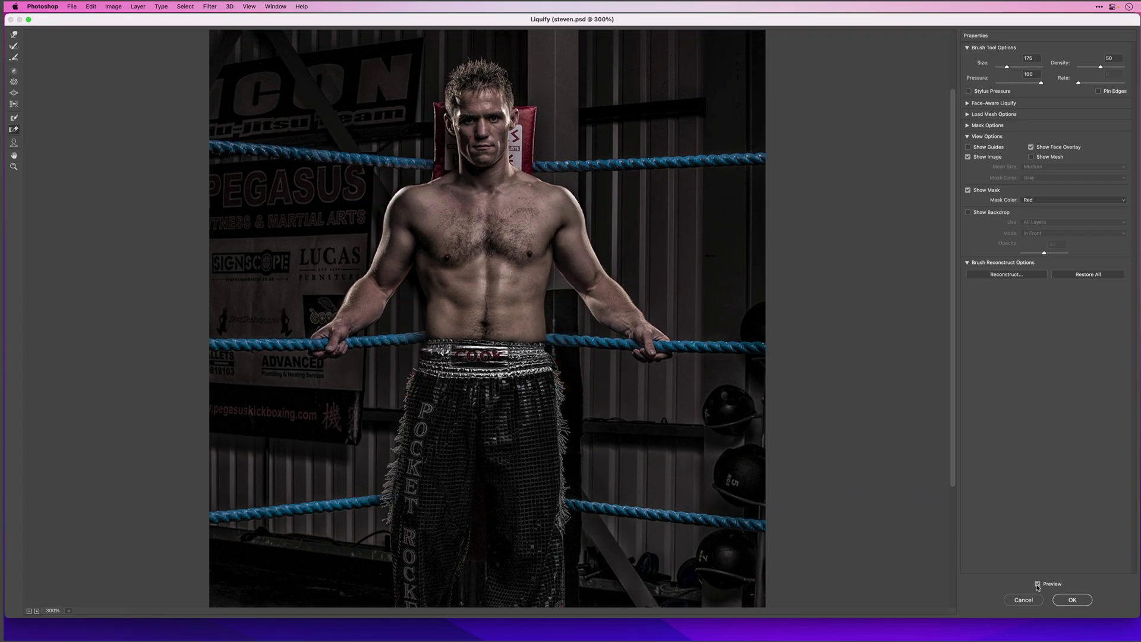
Step: Compare the reshaped shoulders and waist with the original by toggling the Liquify preview
{"action": "left_click", "coordinate": [1038, 585]}
{"action": "left_click", "coordinate": [1038, 585]}
{"action": "left_click", "coordinate": [1038, 584]}
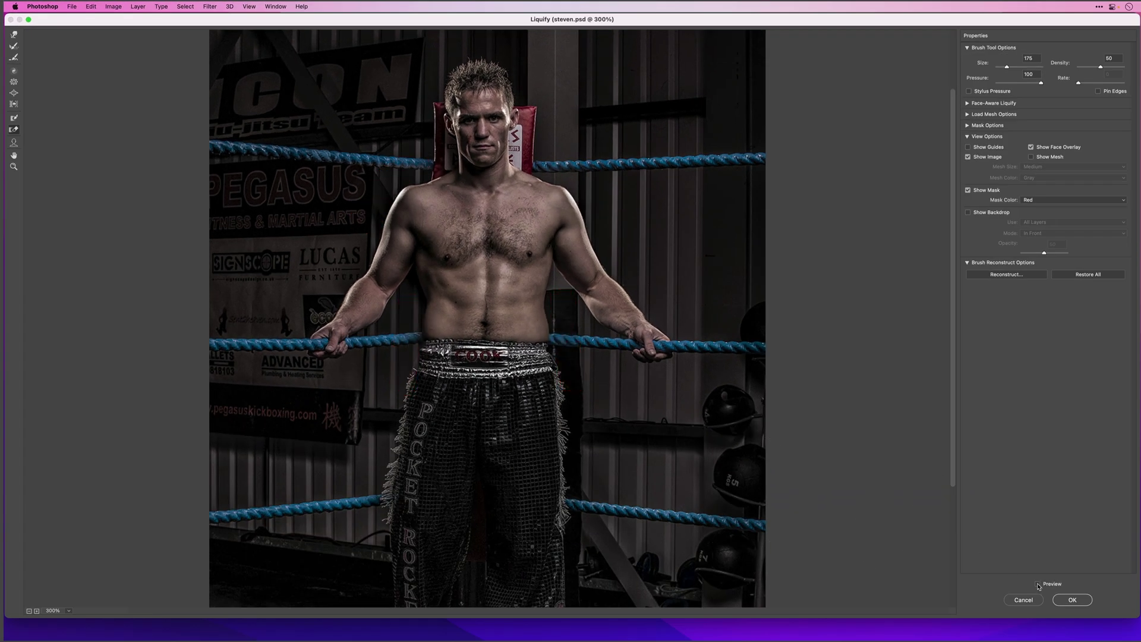
{"action": "left_click", "coordinate": [1038, 584]}
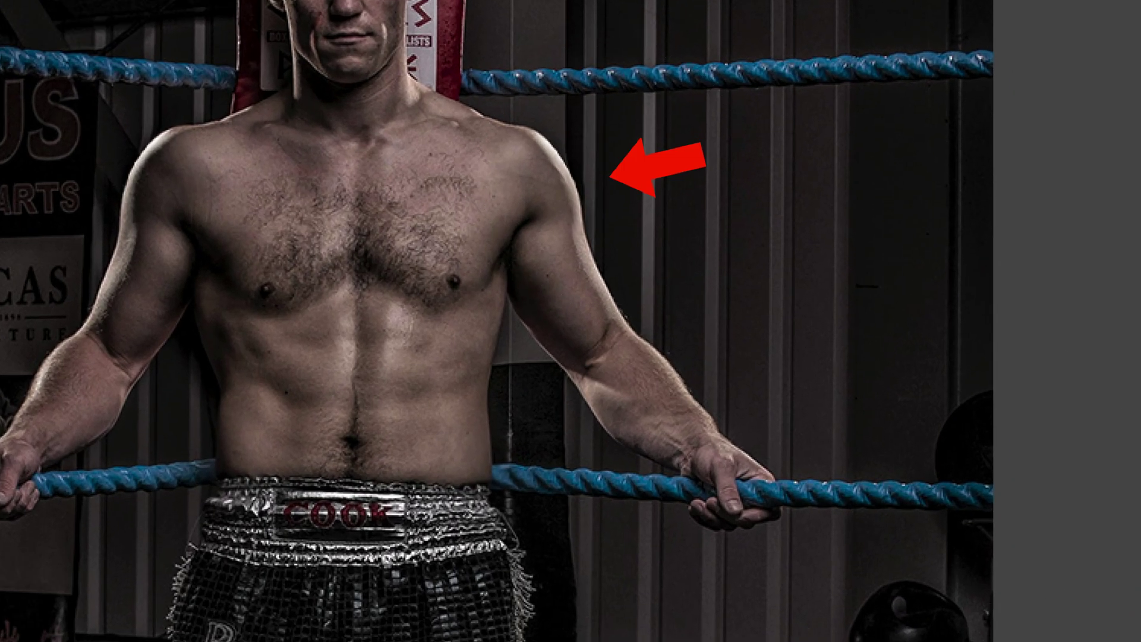
{"action": "key", "text": "p"}
{"action": "key", "text": "p"}
{"action": "key", "text": "p"}
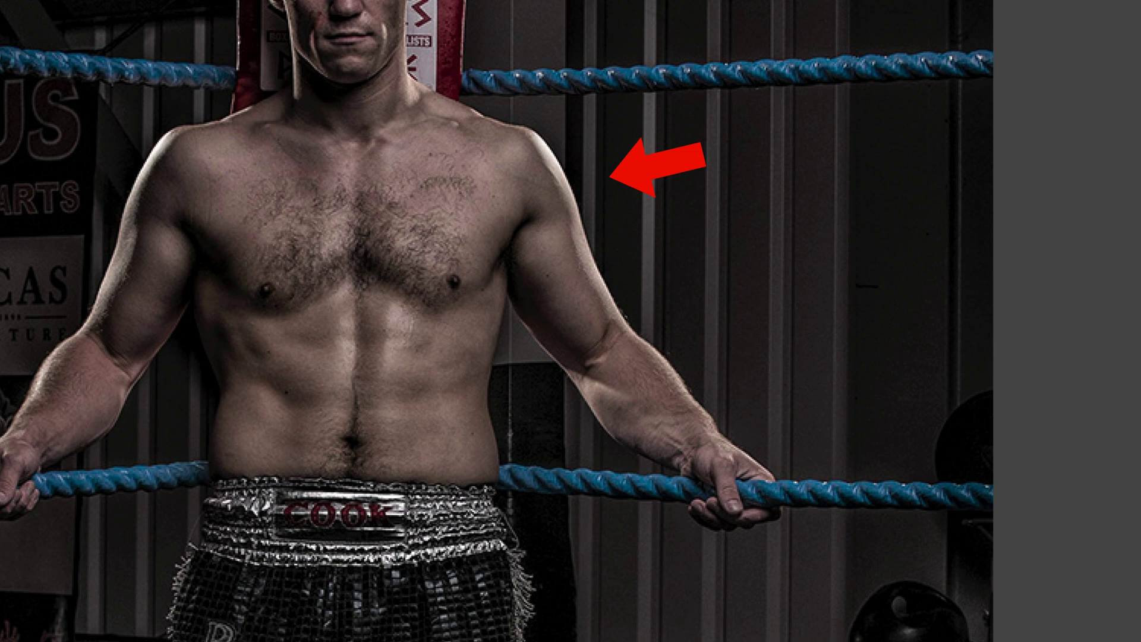
{"action": "key", "text": "p"}
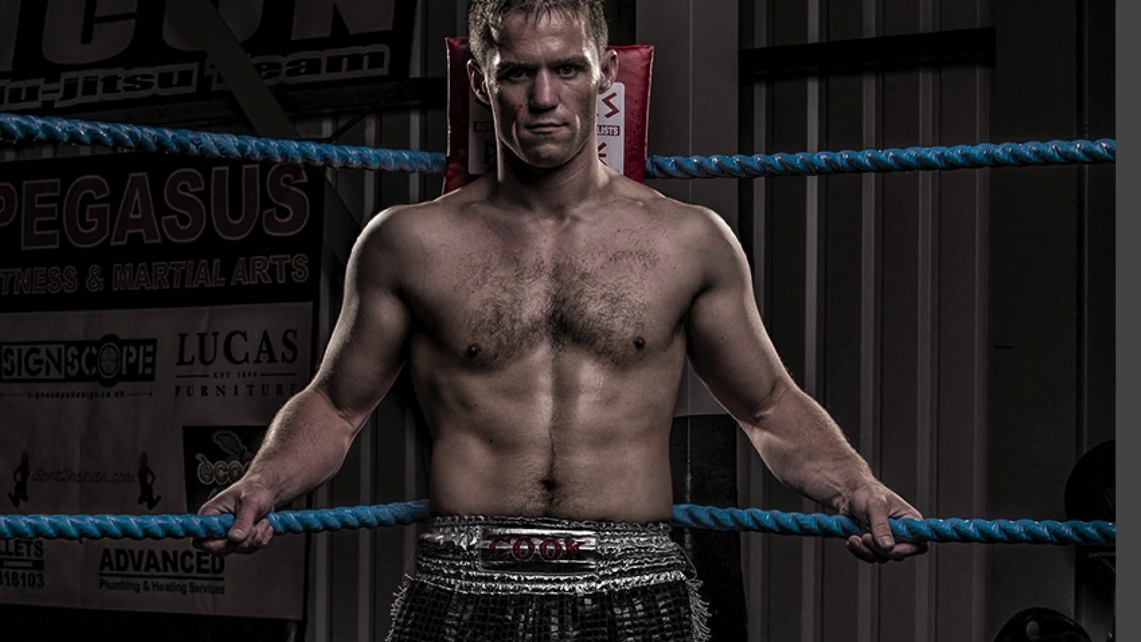
Step: Select the Reconstruct tool, apply the Liquify filter after checking the preview, and collapse the shaping layer's smart filters
{"action": "left_click", "coordinate": [18, 78]}
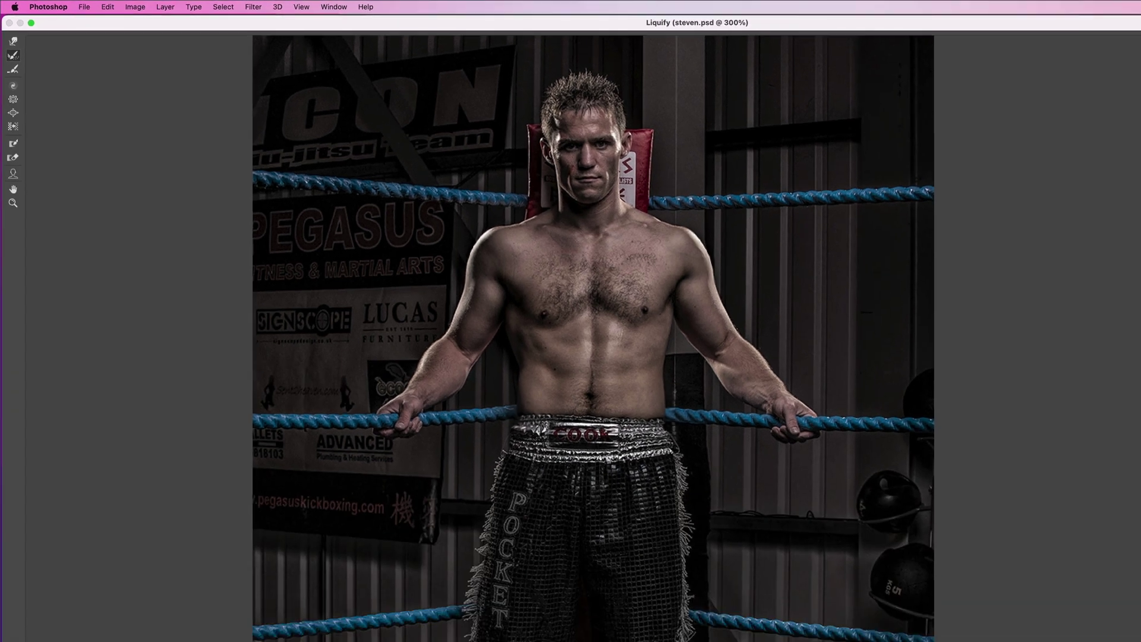
{"action": "left_click", "coordinate": [1038, 585]}
{"action": "left_click", "coordinate": [1037, 585]}
{"action": "left_click", "coordinate": [1038, 585]}
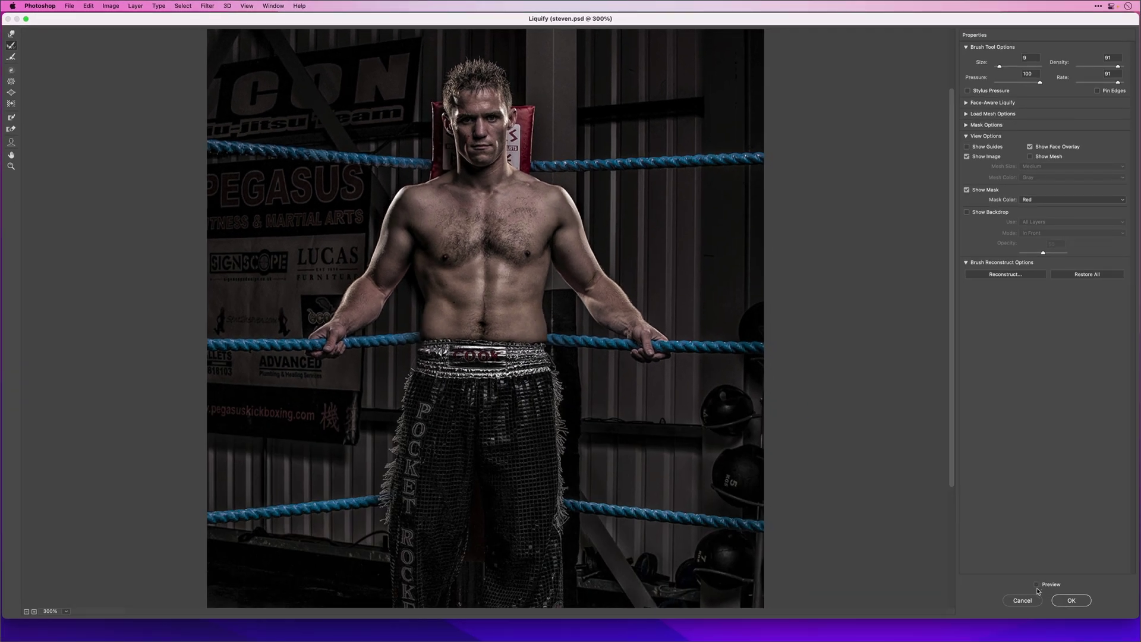
{"action": "left_click", "coordinate": [1037, 585]}
{"action": "left_click", "coordinate": [1069, 602]}
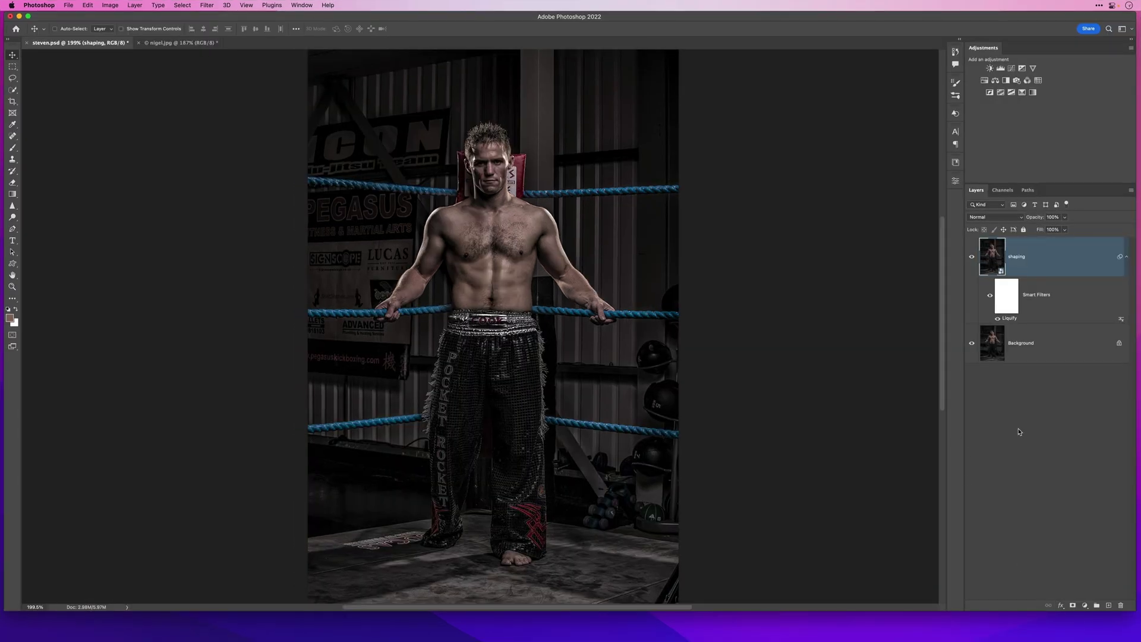
{"action": "left_click", "coordinate": [1127, 258]}
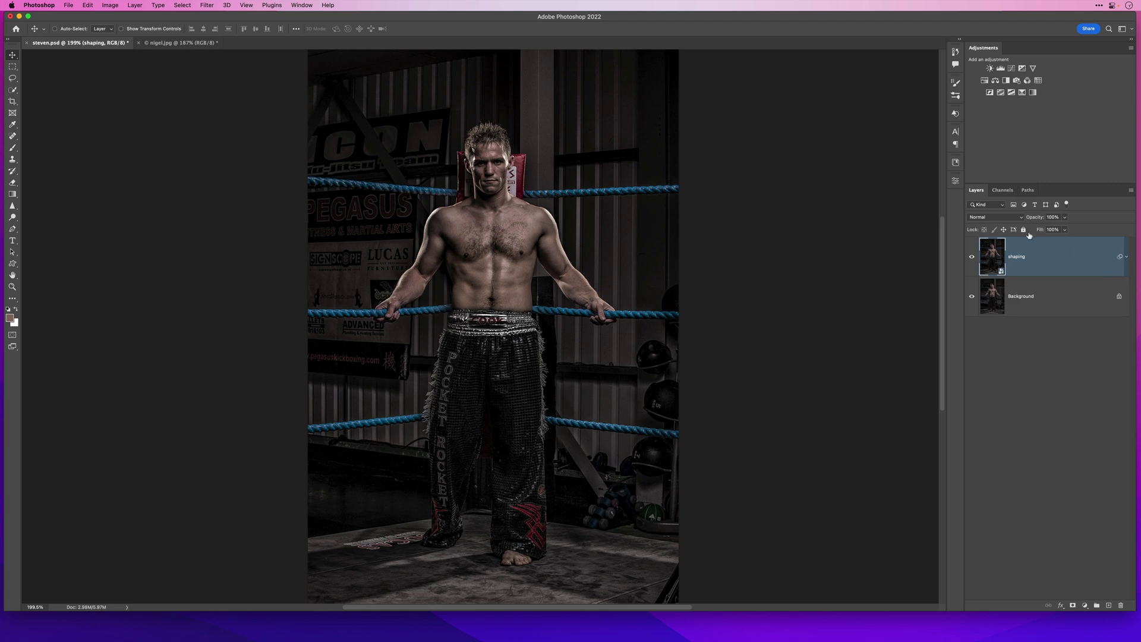
Step: Switch to nigel.jpg and draw a lasso selection around the abs from the lower chest to the belt
{"action": "left_click", "coordinate": [154, 42]}
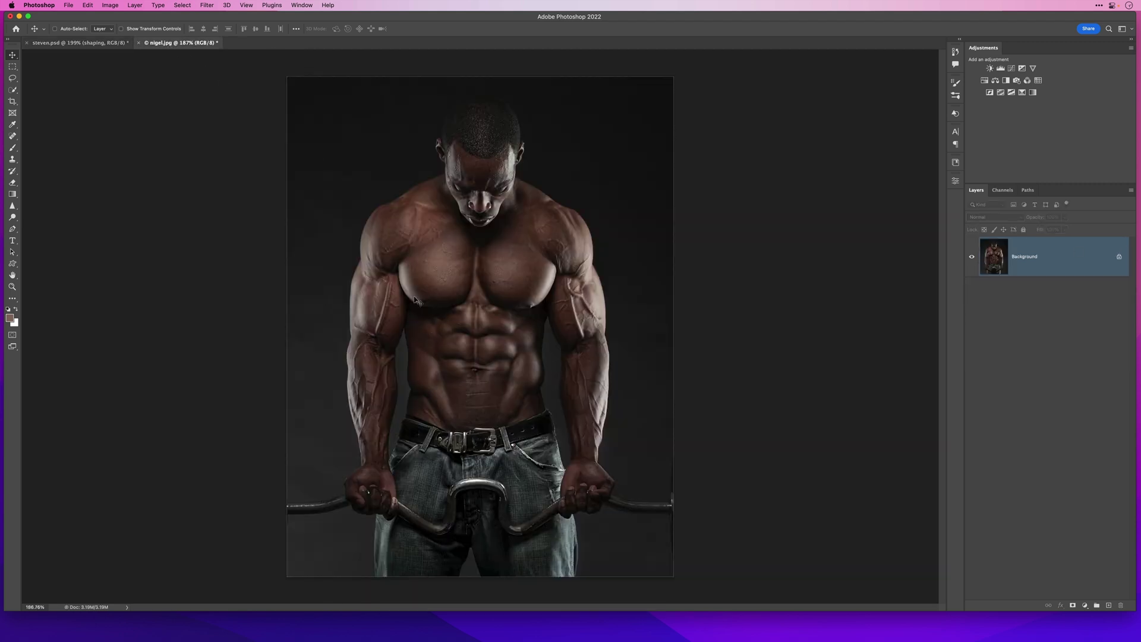
{"action": "key", "text": "l"}
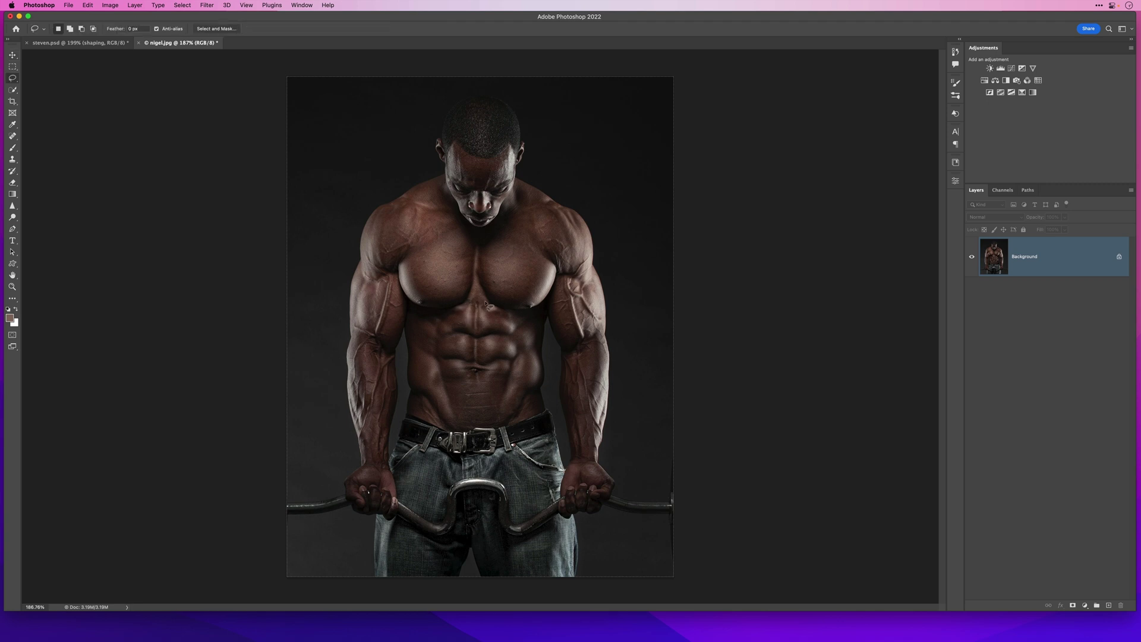
{"action": "mouse_move", "coordinate": [478, 286]}
{"action": "left_mouse_down"}
{"action": "mouse_move", "coordinate": [538, 330]}
{"action": "mouse_move", "coordinate": [543, 378]}
{"action": "mouse_move", "coordinate": [522, 437]}
{"action": "mouse_move", "coordinate": [422, 418]}
{"action": "mouse_move", "coordinate": [411, 352]}
{"action": "mouse_move", "coordinate": [435, 305]}
{"action": "mouse_move", "coordinate": [475, 287]}
{"action": "left_mouse_up"}
Step: Move the selected abs into steven.psd and place them over the man's stomach
{"action": "key", "text": "v"}
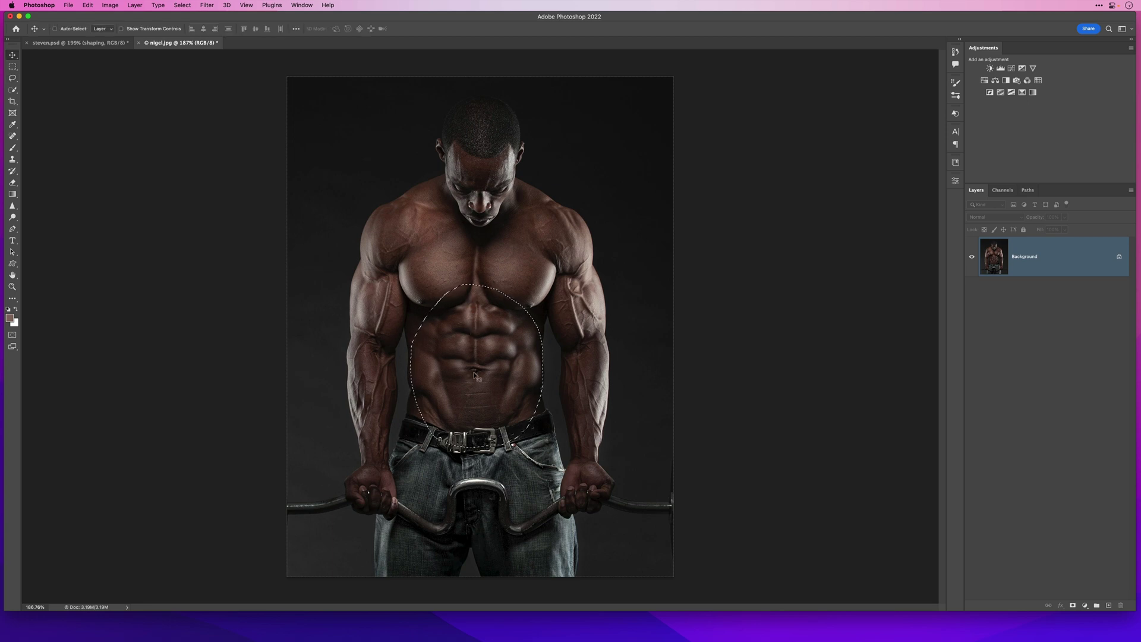
{"action": "mouse_move", "coordinate": [473, 376]}
{"action": "left_mouse_down"}
{"action": "mouse_move", "coordinate": [193, 116]}
{"action": "mouse_move", "coordinate": [108, 52]}
{"action": "mouse_move", "coordinate": [71, 46]}
{"action": "left_mouse_up"}
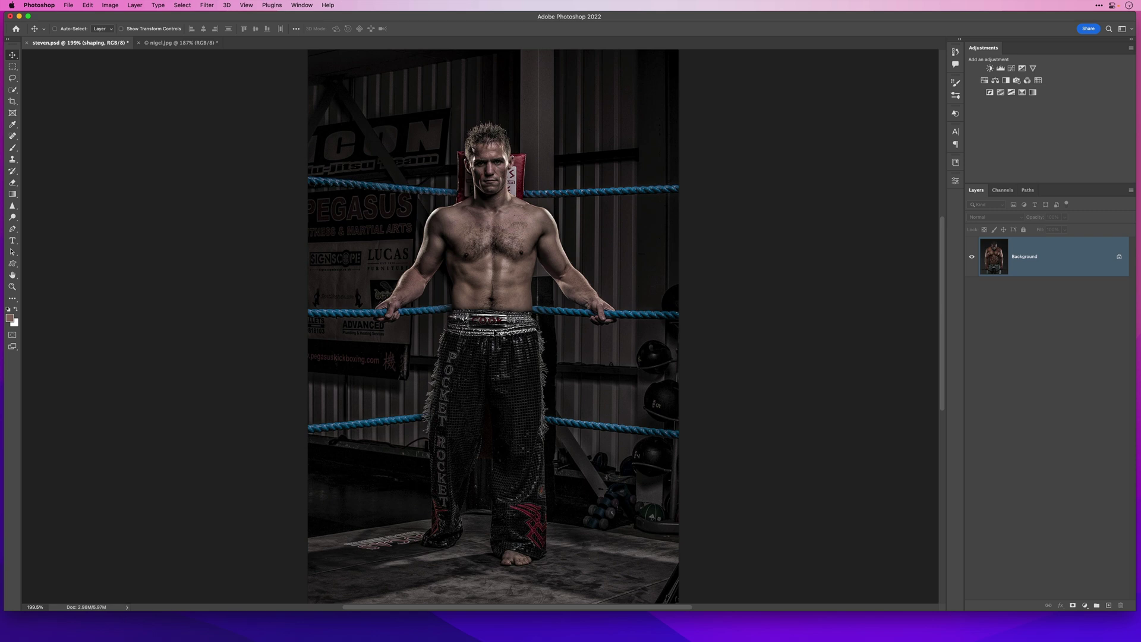
{"action": "left_click_drag", "start_coordinate": [72, 45], "coordinate": [447, 346]}
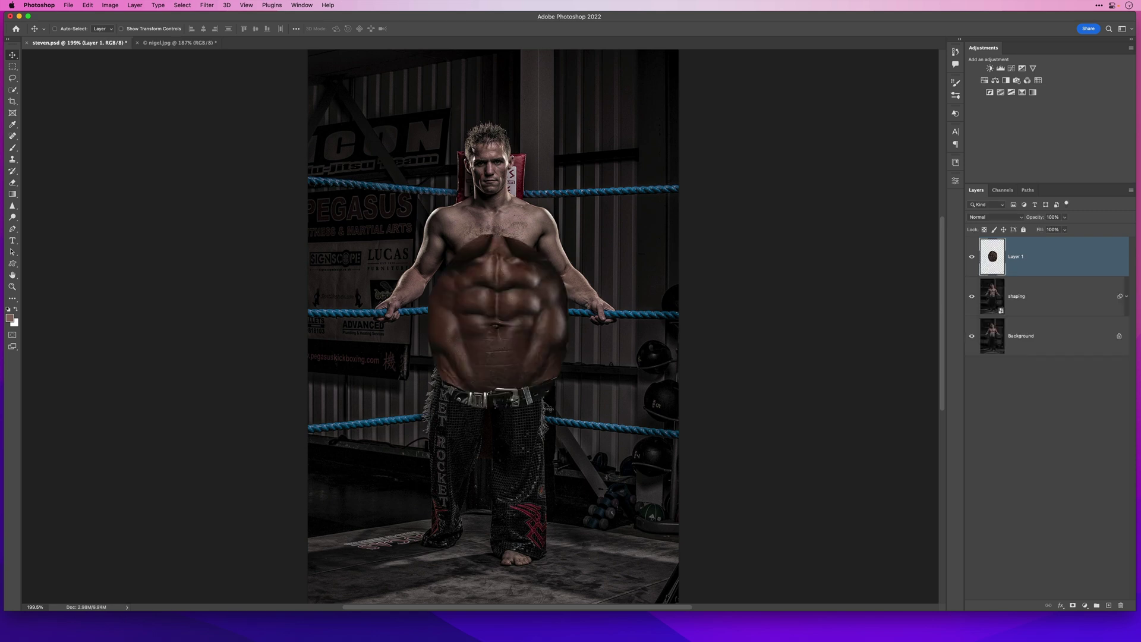
Step: Start a Free Transform on the abs layer and scale it proportionally to about 73%
{"action": "left_click", "coordinate": [88, 6]}
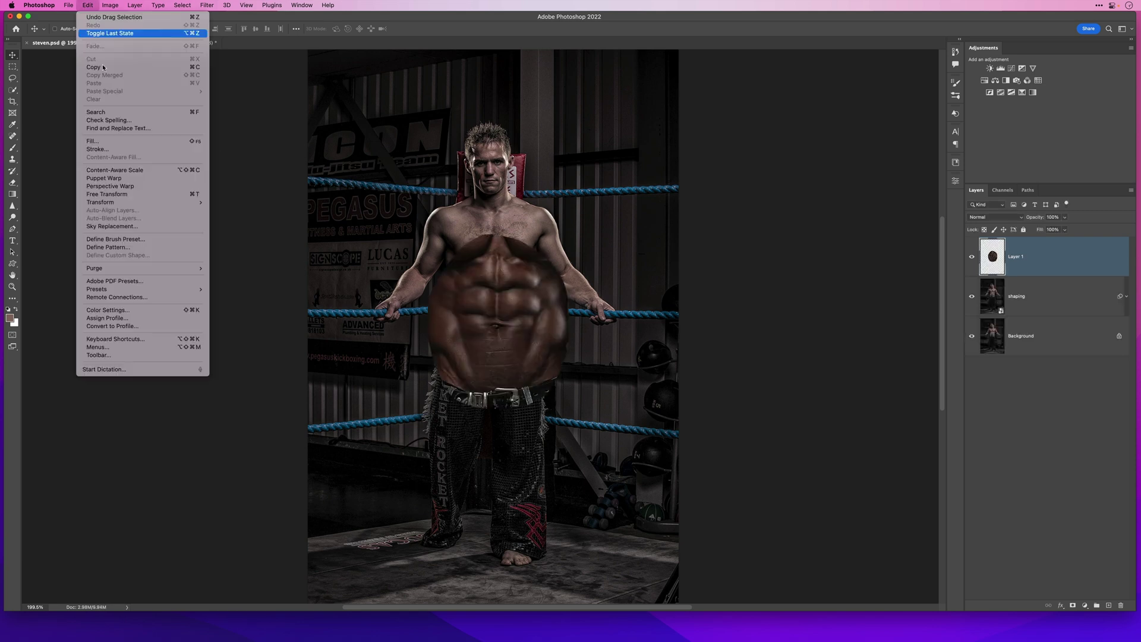
{"action": "left_click", "coordinate": [189, 195]}
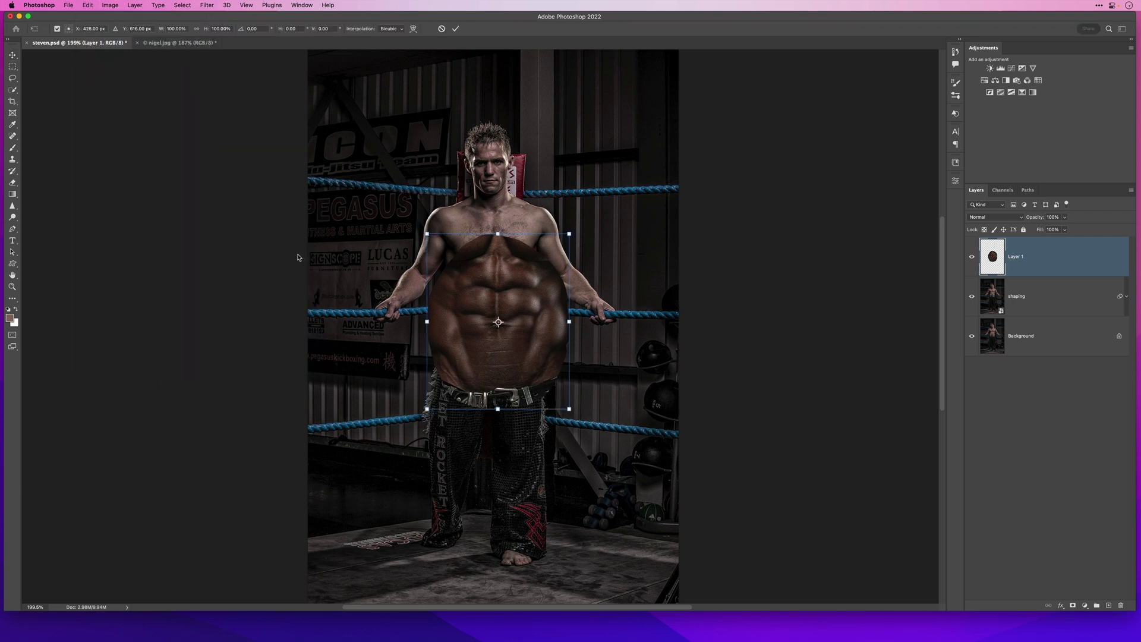
{"action": "left_click_drag", "start_coordinate": [427, 234], "coordinate": [445, 257]}
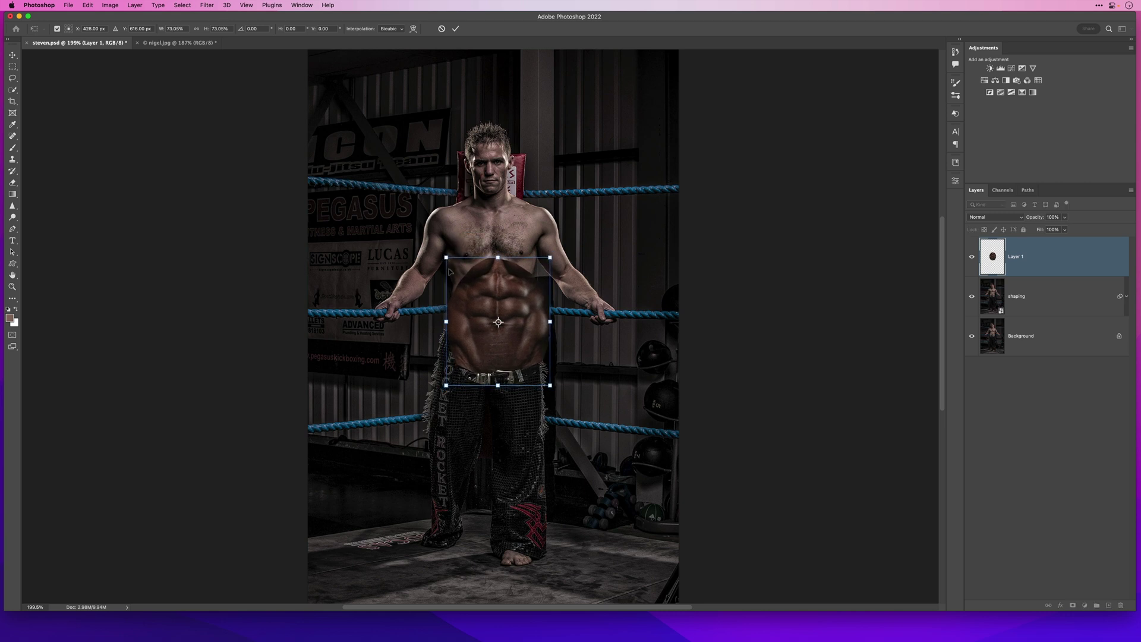
Step: Lower the abs layer's opacity to 78% so the body underneath shows through
{"action": "left_click", "coordinate": [512, 406]}
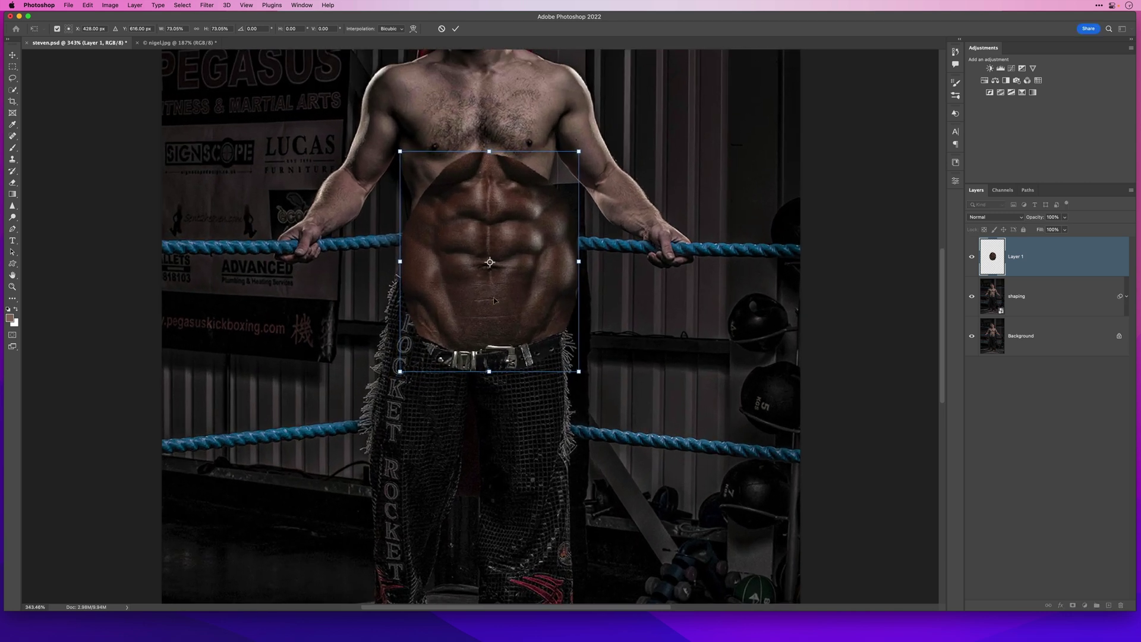
{"action": "left_click", "coordinate": [507, 301]}
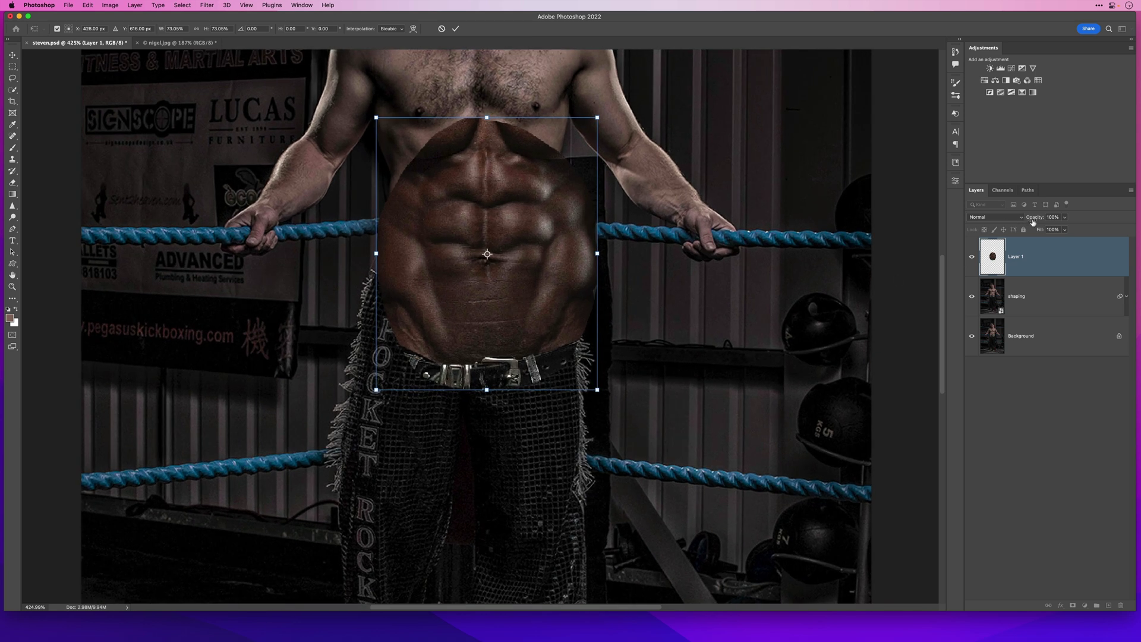
{"action": "left_click_drag", "start_coordinate": [1033, 222], "coordinate": [1026, 218]}
Step: Scale the abs layer down proportionally to about 66%, align it with the man's stomach and apply the transform
{"action": "mouse_move", "coordinate": [466, 248]}
{"action": "left_mouse_down"}
{"action": "mouse_move", "coordinate": [456, 259]}
{"action": "mouse_move", "coordinate": [460, 243]}
{"action": "left_mouse_up"}
{"action": "scroll", "coordinate": [514, 338], "scroll_direction": "down", "scroll_amount": 5}
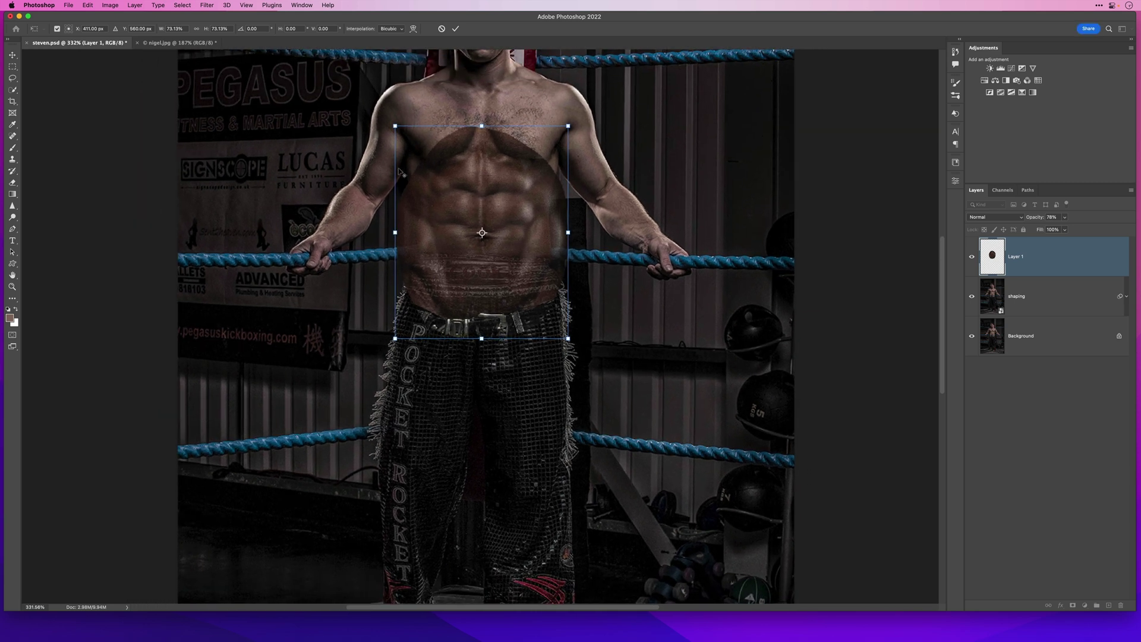
{"action": "left_click_drag", "start_coordinate": [394, 125], "coordinate": [403, 134]}
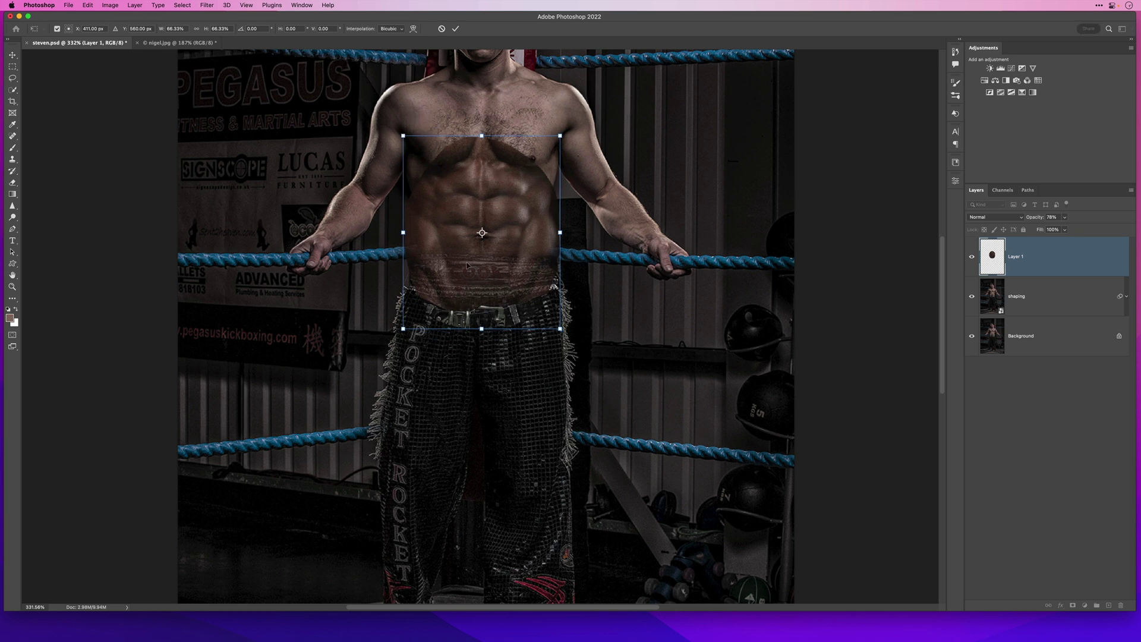
{"action": "scroll", "coordinate": [484, 268], "scroll_direction": "up", "scroll_amount": 5}
{"action": "mouse_move", "coordinate": [461, 217]}
{"action": "left_mouse_down"}
{"action": "mouse_move", "coordinate": [498, 204]}
{"action": "mouse_move", "coordinate": [475, 202]}
{"action": "mouse_move", "coordinate": [469, 238]}
{"action": "left_mouse_up"}
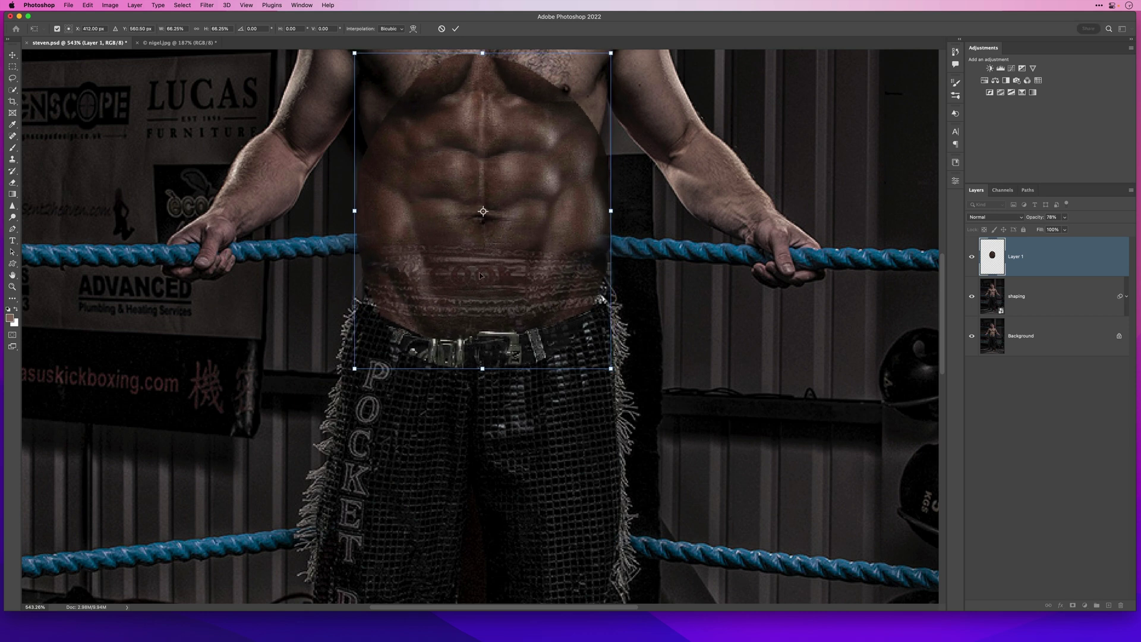
{"action": "key", "text": "Return"}
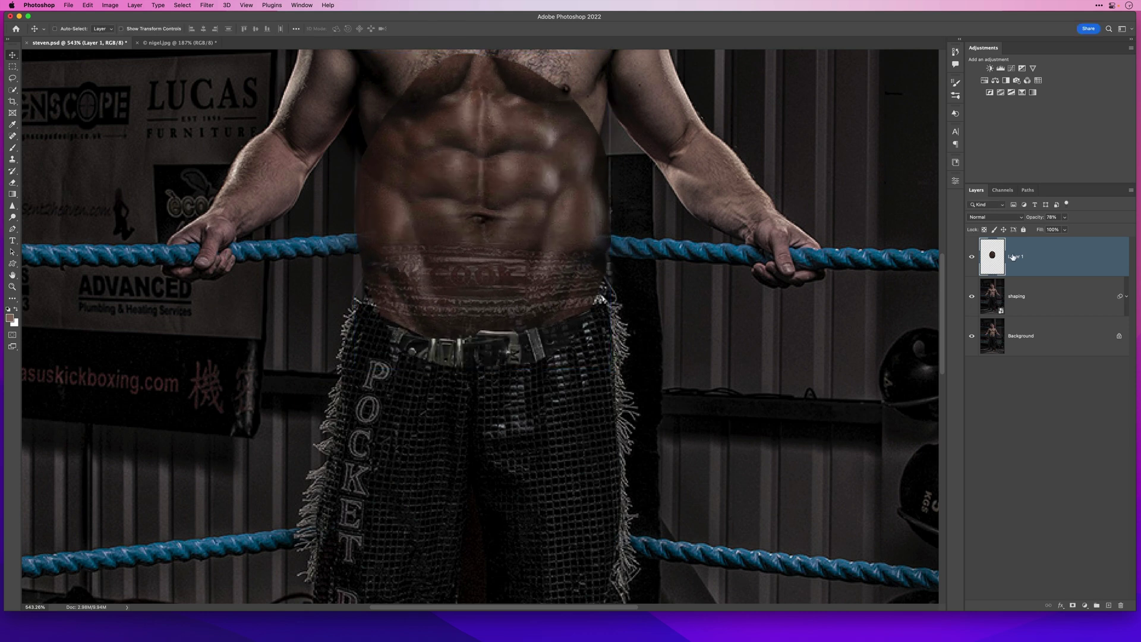
Step: Rename the transformed layer "abs" and add a layer mask to it
{"action": "type", "text": "abs"}
{"action": "key", "text": "Return"}
{"action": "left_click", "coordinate": [1073, 606]}
Step: Paint black on the abs mask to uncover the shorts and waistband, and restore the layer's opacity to 100%
{"action": "key", "text": "b"}
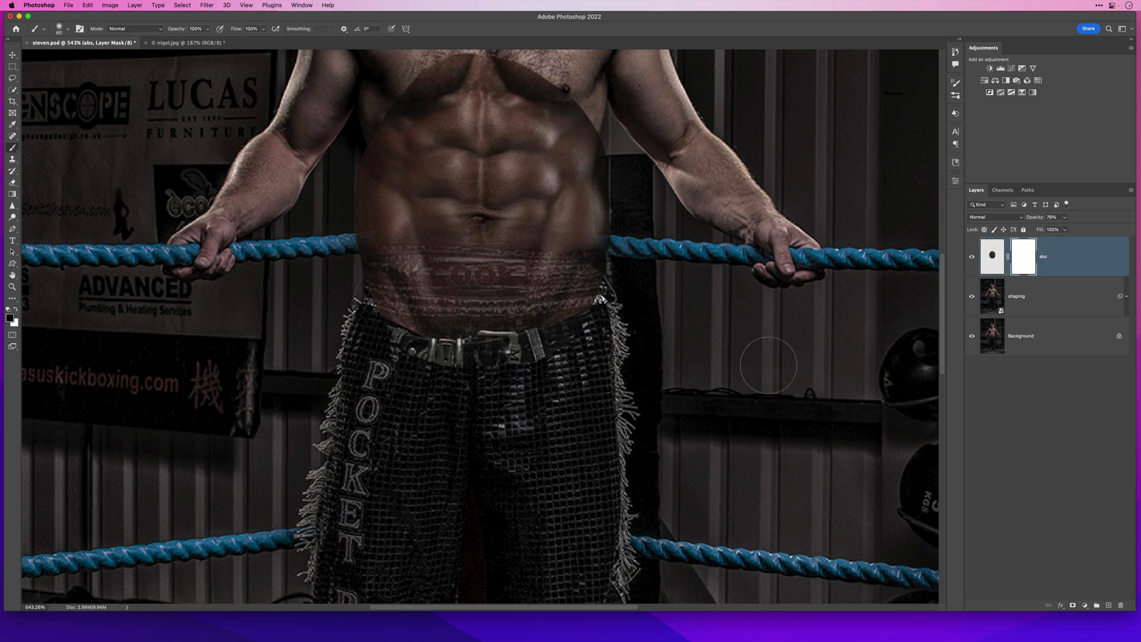
{"action": "key", "text": "bracketleft"}
{"action": "key", "text": "bracketleft"}
{"action": "key", "text": "bracketleft"}
{"action": "mouse_move", "coordinate": [387, 324]}
{"action": "left_mouse_down"}
{"action": "mouse_move", "coordinate": [588, 317]}
{"action": "mouse_move", "coordinate": [380, 276]}
{"action": "mouse_move", "coordinate": [404, 267]}
{"action": "mouse_move", "coordinate": [378, 264]}
{"action": "mouse_move", "coordinate": [599, 258]}
{"action": "mouse_move", "coordinate": [511, 277]}
{"action": "left_mouse_up"}
{"action": "key", "text": "bracketleft"}
{"action": "key", "text": "bracketleft"}
{"action": "key", "text": "bracketleft"}
{"action": "key", "text": "bracketleft"}
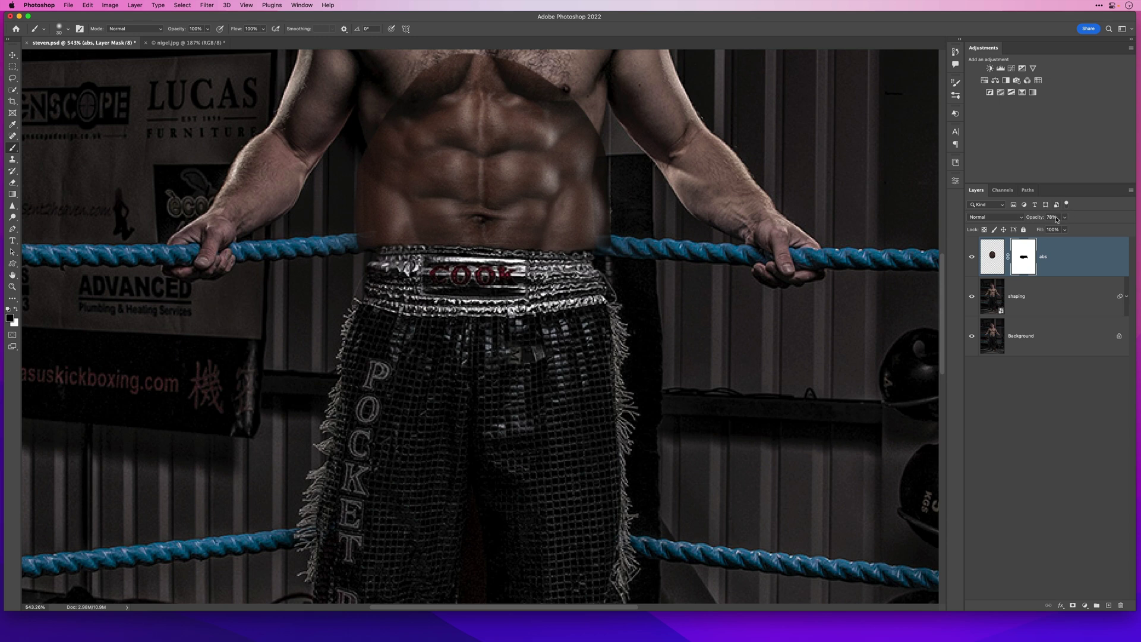
{"action": "left_click_drag", "start_coordinate": [1037, 220], "coordinate": [1073, 226]}
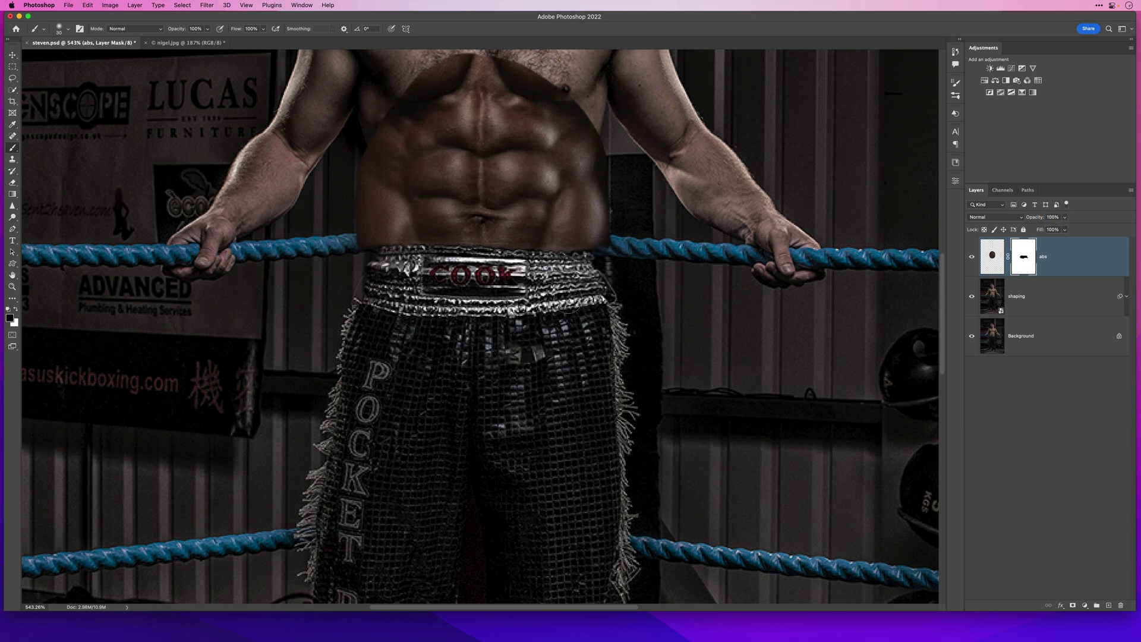
{"action": "scroll", "coordinate": [564, 309], "scroll_direction": "down", "scroll_amount": 5}
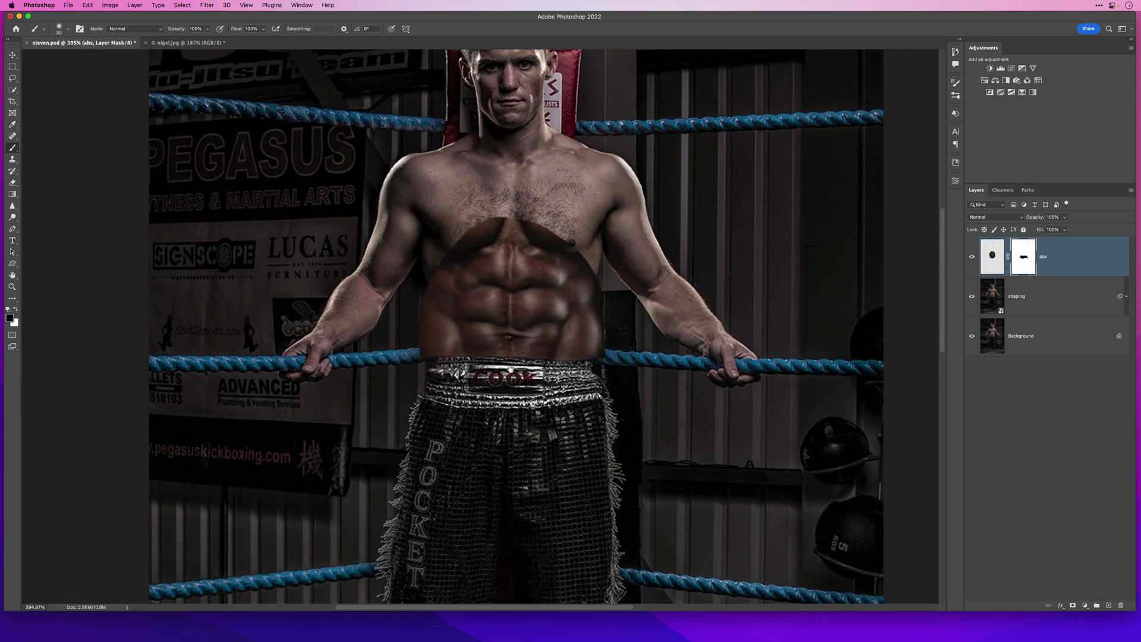
Step: Blend the abs into the torso by painting their outer edges out of the mask with a 100 px brush at 0% hardness
{"action": "key", "text": "bracketright"}
{"action": "key", "text": "bracketright"}
{"action": "key", "text": "bracketright"}
{"action": "key", "text": "bracketright"}
{"action": "key", "text": "bracketright"}
{"action": "left_click", "coordinate": [370, 266]}
{"action": "key", "text": "bracketright"}
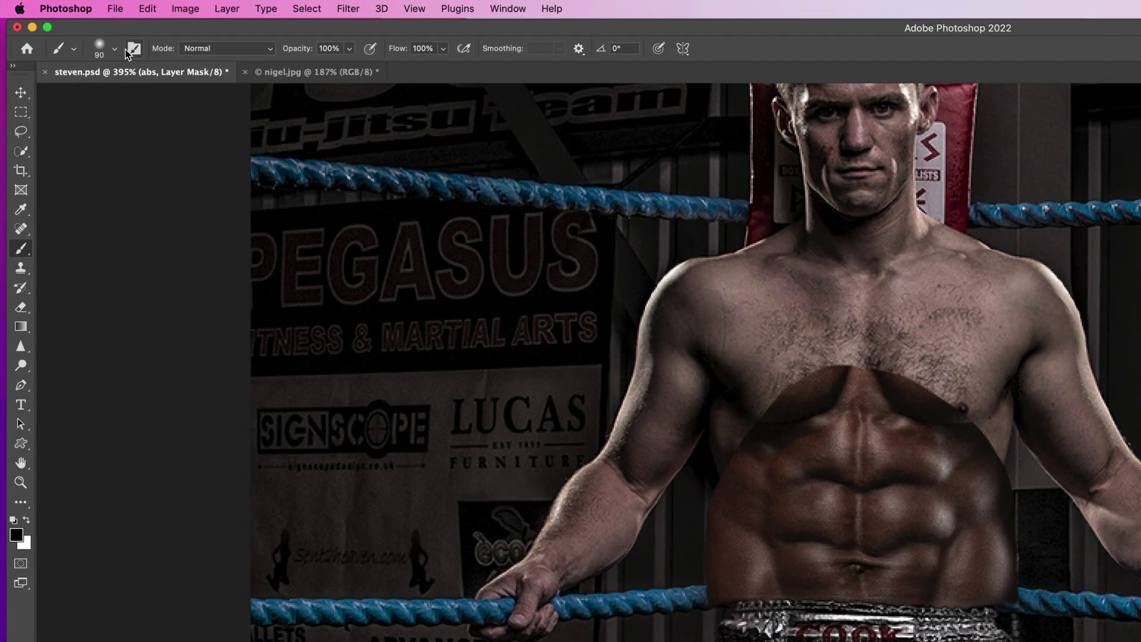
{"action": "left_click", "coordinate": [68, 29]}
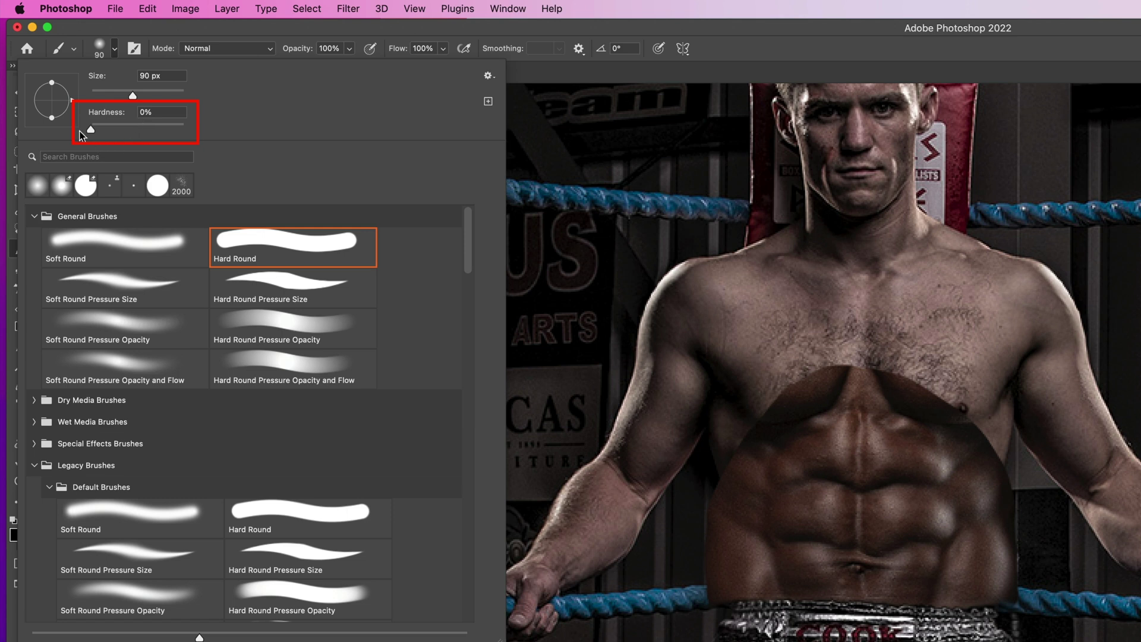
{"action": "left_click", "coordinate": [861, 32]}
{"action": "key", "text": "bracketright"}
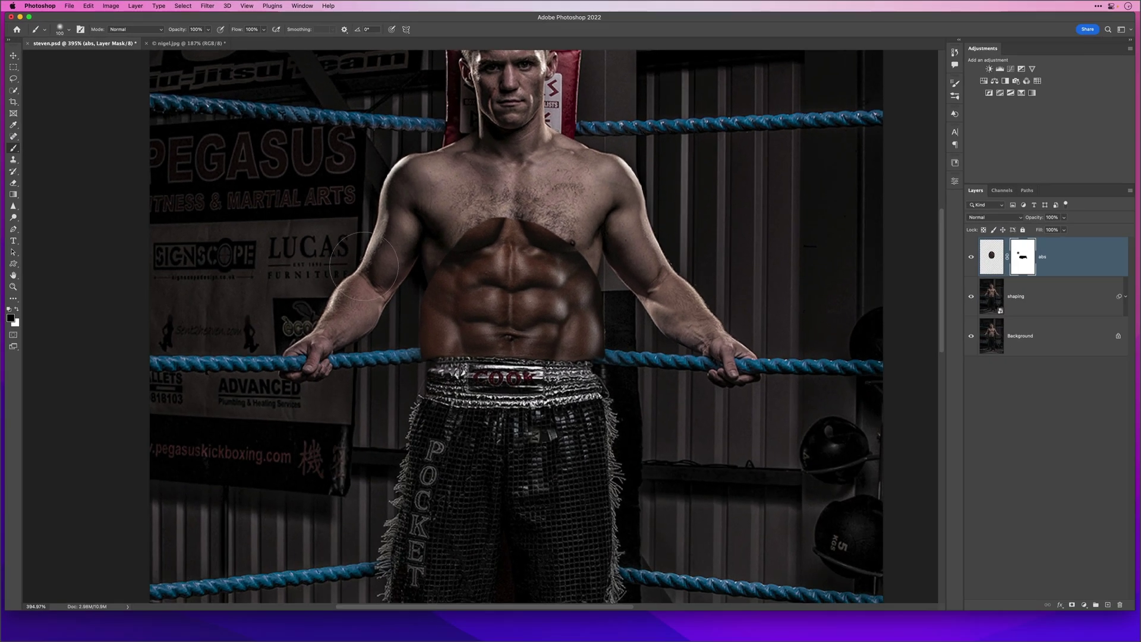
{"action": "mouse_move", "coordinate": [364, 266]}
{"action": "left_mouse_down"}
{"action": "mouse_move", "coordinate": [377, 348]}
{"action": "mouse_move", "coordinate": [361, 277]}
{"action": "mouse_move", "coordinate": [408, 354]}
{"action": "mouse_move", "coordinate": [384, 303]}
{"action": "mouse_move", "coordinate": [382, 255]}
{"action": "mouse_move", "coordinate": [410, 229]}
{"action": "mouse_move", "coordinate": [412, 251]}
{"action": "mouse_move", "coordinate": [441, 207]}
{"action": "left_mouse_up"}
{"action": "mouse_move", "coordinate": [459, 196]}
{"action": "left_mouse_down"}
{"action": "mouse_move", "coordinate": [496, 220]}
{"action": "mouse_move", "coordinate": [526, 190]}
{"action": "mouse_move", "coordinate": [626, 248]}
{"action": "mouse_move", "coordinate": [640, 315]}
{"action": "mouse_move", "coordinate": [624, 291]}
{"action": "mouse_move", "coordinate": [631, 321]}
{"action": "mouse_move", "coordinate": [621, 341]}
{"action": "mouse_move", "coordinate": [618, 285]}
{"action": "mouse_move", "coordinate": [614, 315]}
{"action": "mouse_move", "coordinate": [428, 315]}
{"action": "mouse_move", "coordinate": [410, 279]}
{"action": "mouse_move", "coordinate": [612, 256]}
{"action": "mouse_move", "coordinate": [466, 214]}
{"action": "left_mouse_up"}
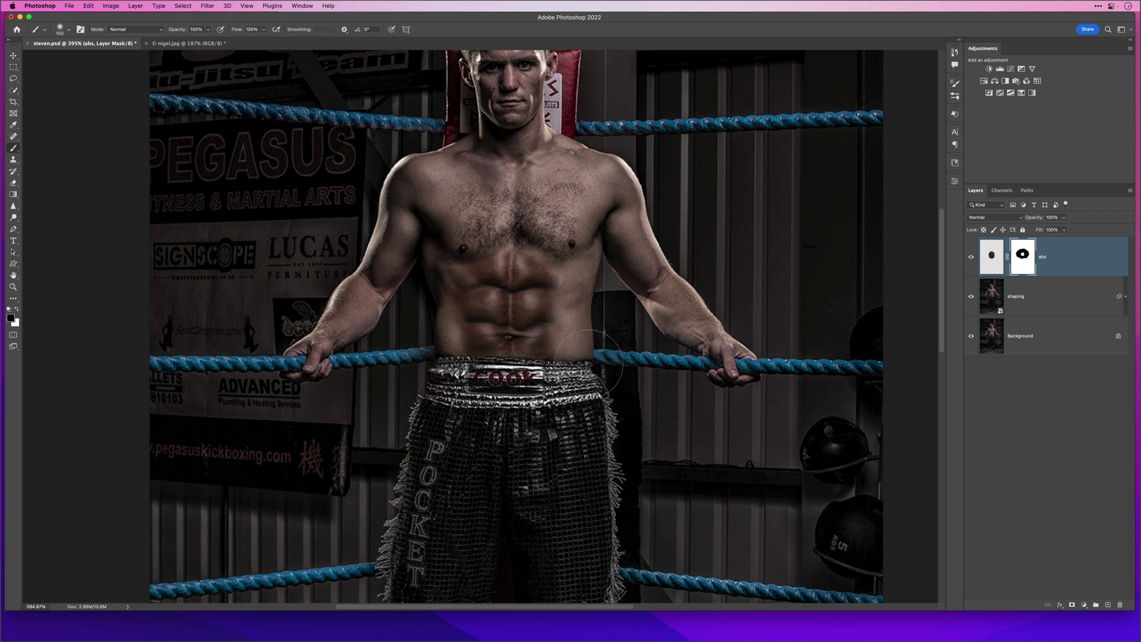
Step: Hide the abs layer and create a new empty layer named "swatch" above it
{"action": "left_click", "coordinate": [971, 256]}
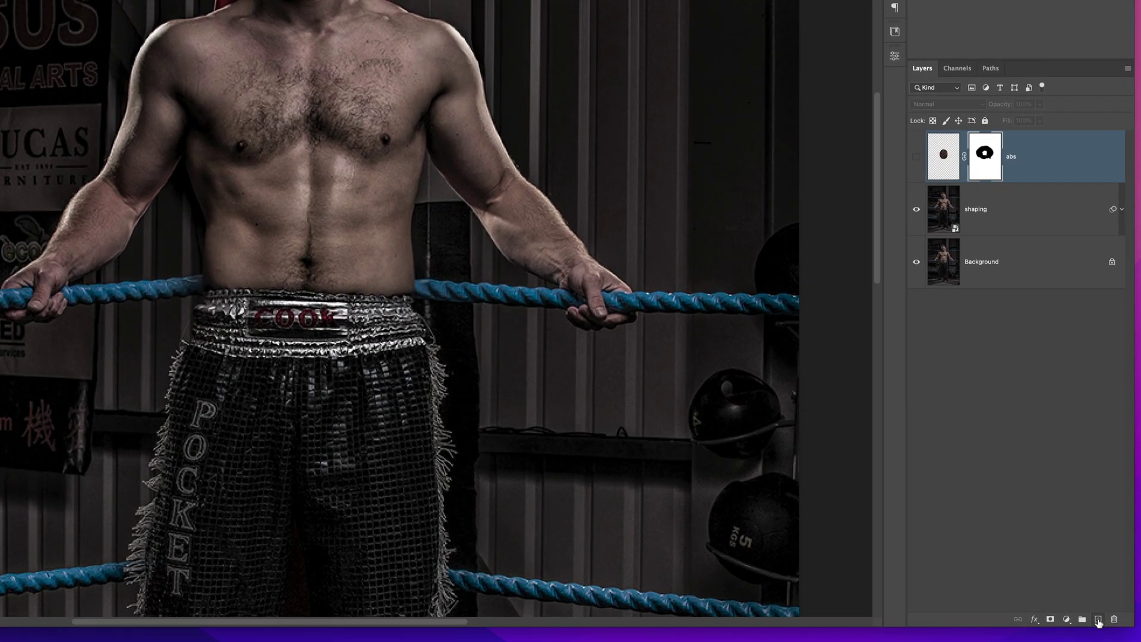
{"action": "left_click", "coordinate": [1098, 620]}
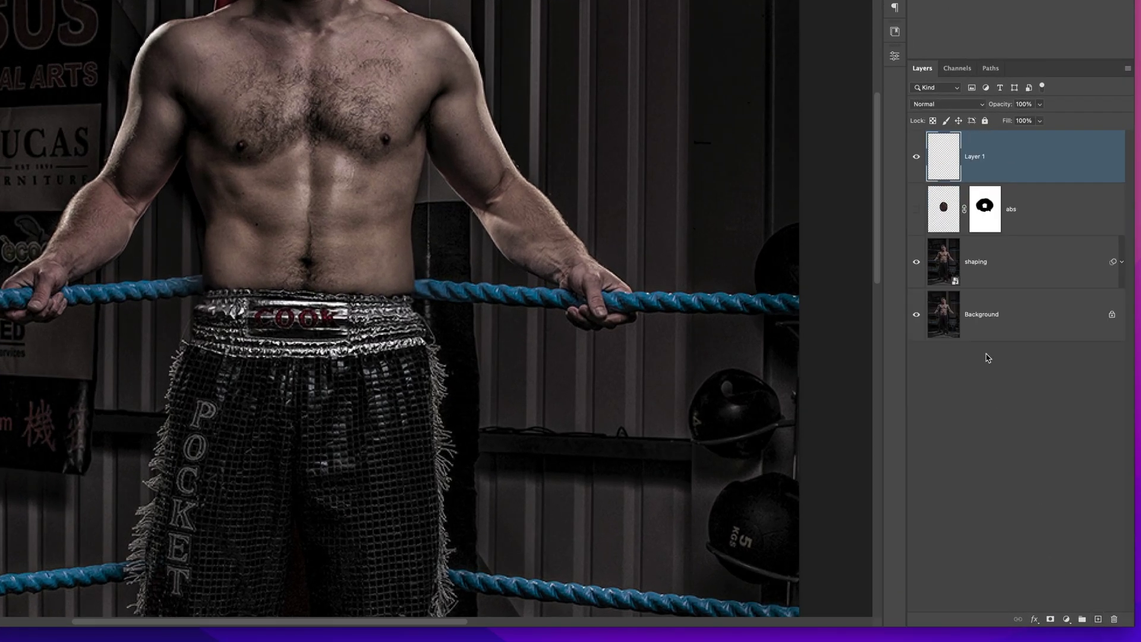
{"action": "double_click", "coordinate": [975, 157]}
{"action": "type", "text": "swatch"}
{"action": "key", "text": "Return"}
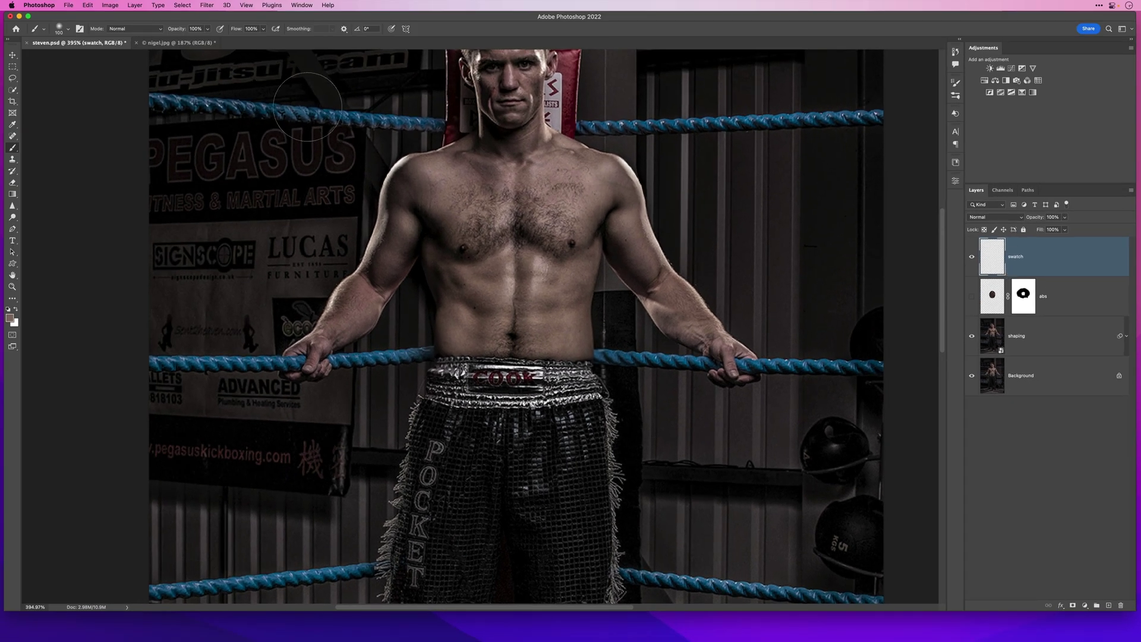
Step: Display the Info panel for reading colour values in the image
{"action": "left_click_drag", "start_coordinate": [595, 296], "coordinate": [541, 296]}
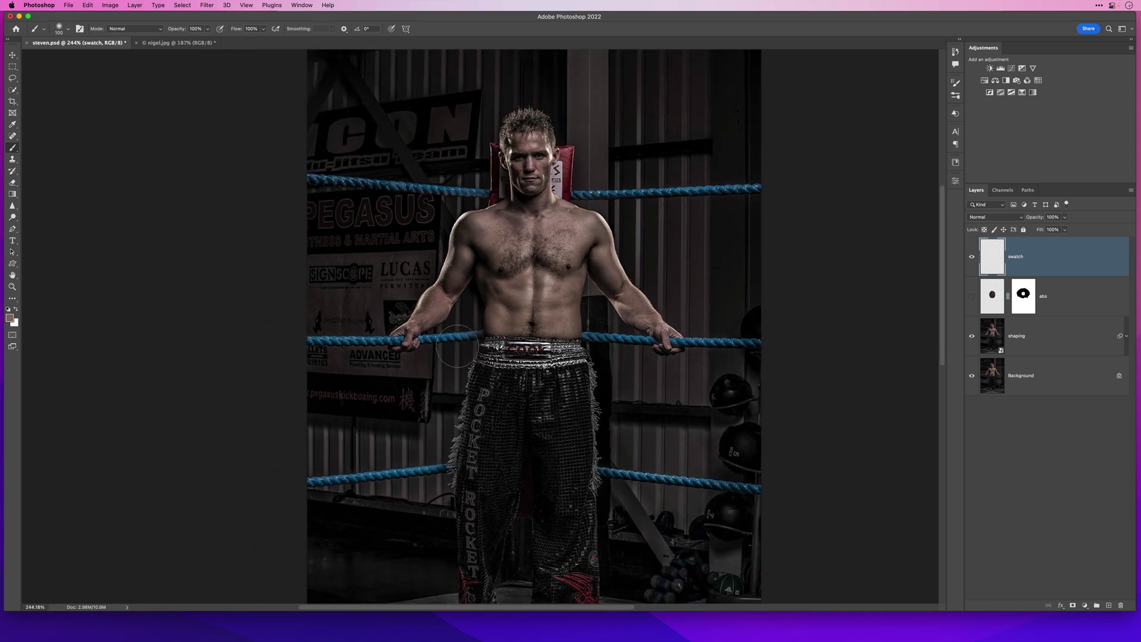
{"action": "left_click", "coordinate": [301, 5]}
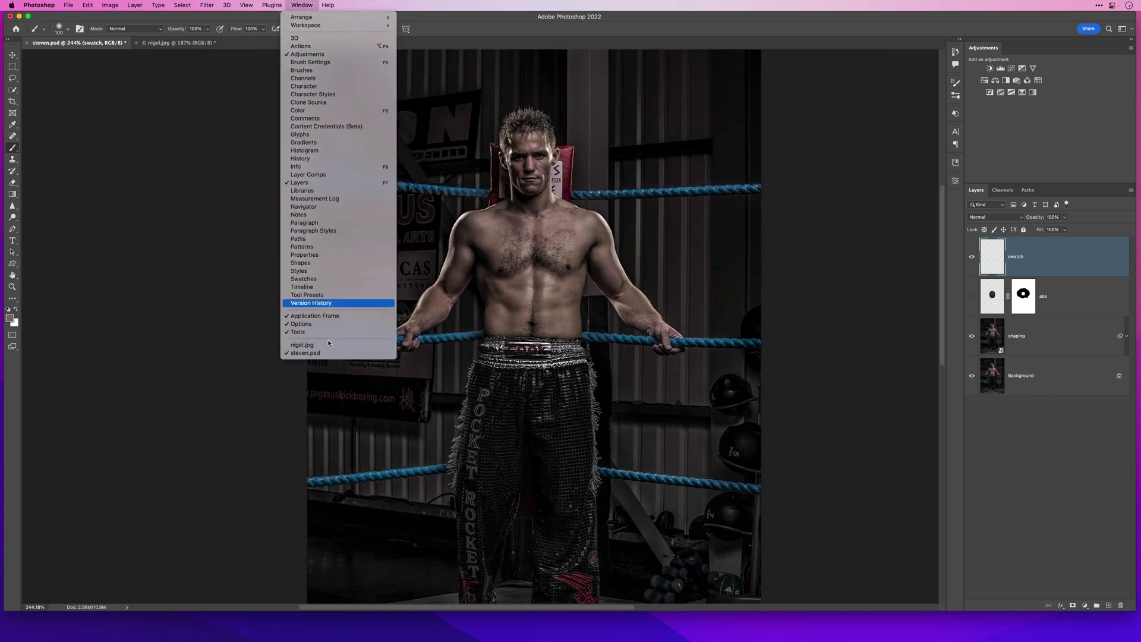
{"action": "left_click", "coordinate": [294, 167]}
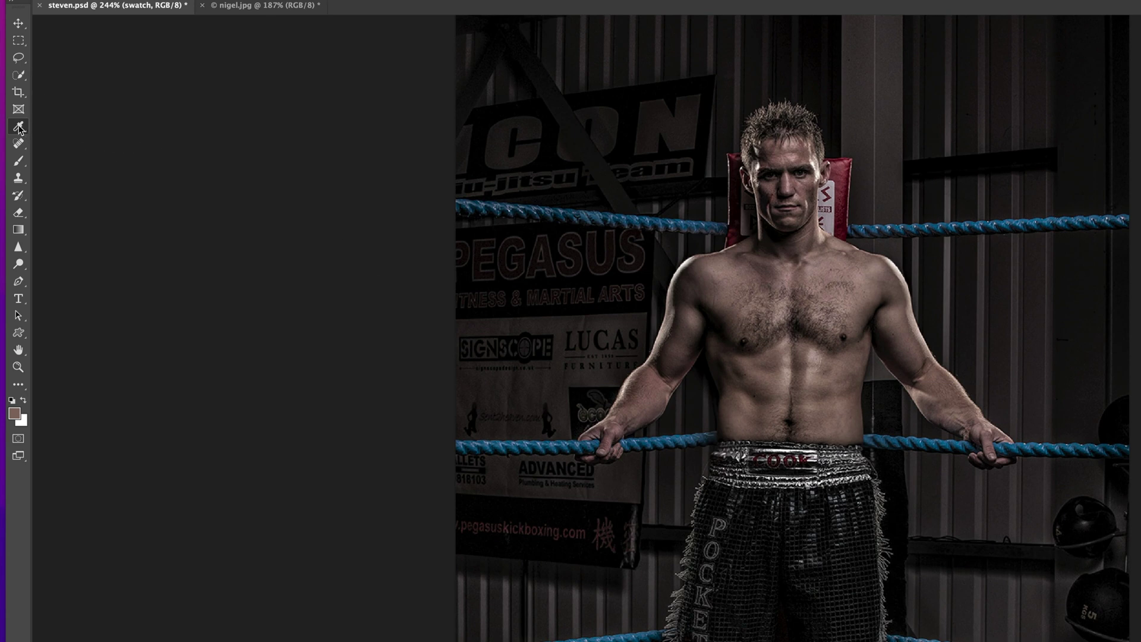
Step: Configure the Eyedropper tool to a 5 by 5 Average sample size, sampling Current & Below
{"action": "right_click", "coordinate": [20, 128]}
{"action": "left_click", "coordinate": [62, 127]}
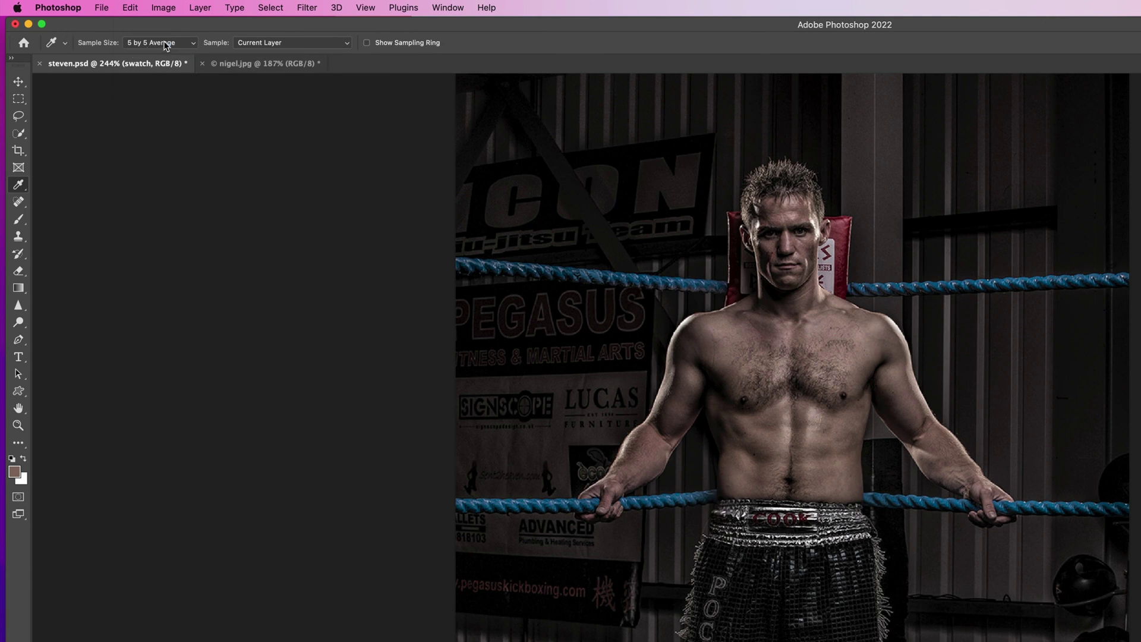
{"action": "left_click", "coordinate": [166, 44]}
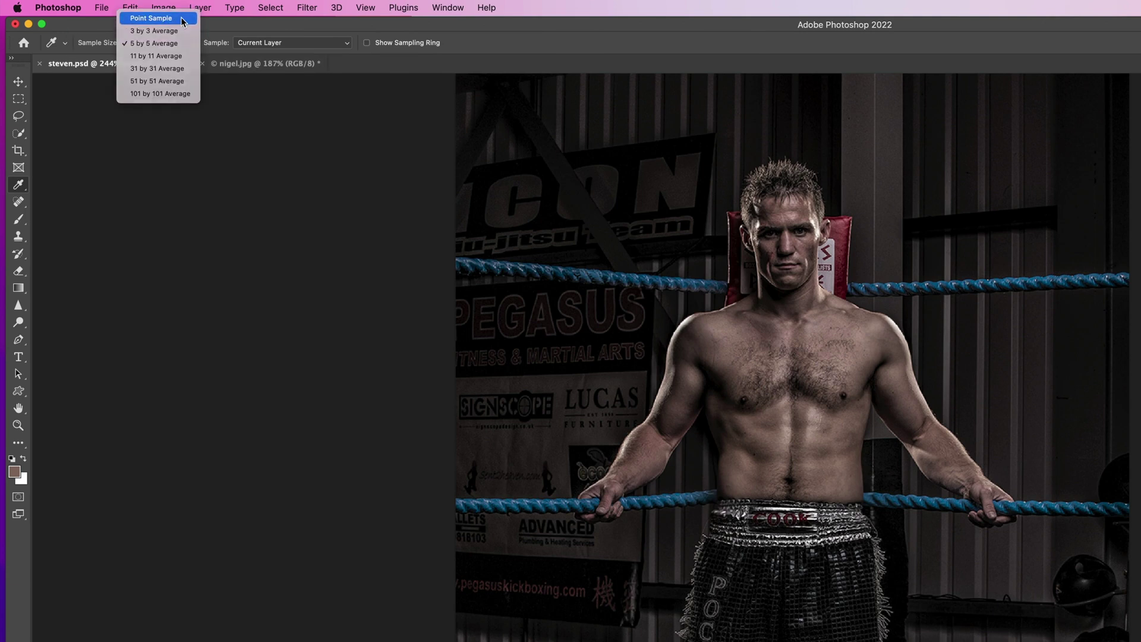
{"action": "left_click", "coordinate": [178, 20]}
{"action": "left_click", "coordinate": [171, 44]}
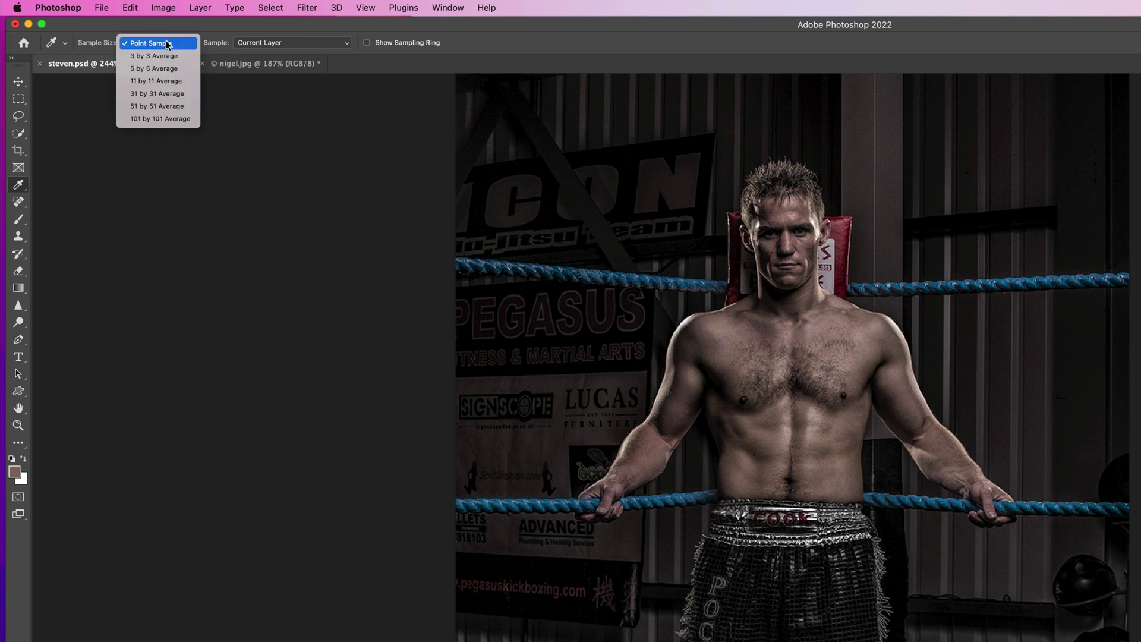
{"action": "left_click", "coordinate": [164, 70]}
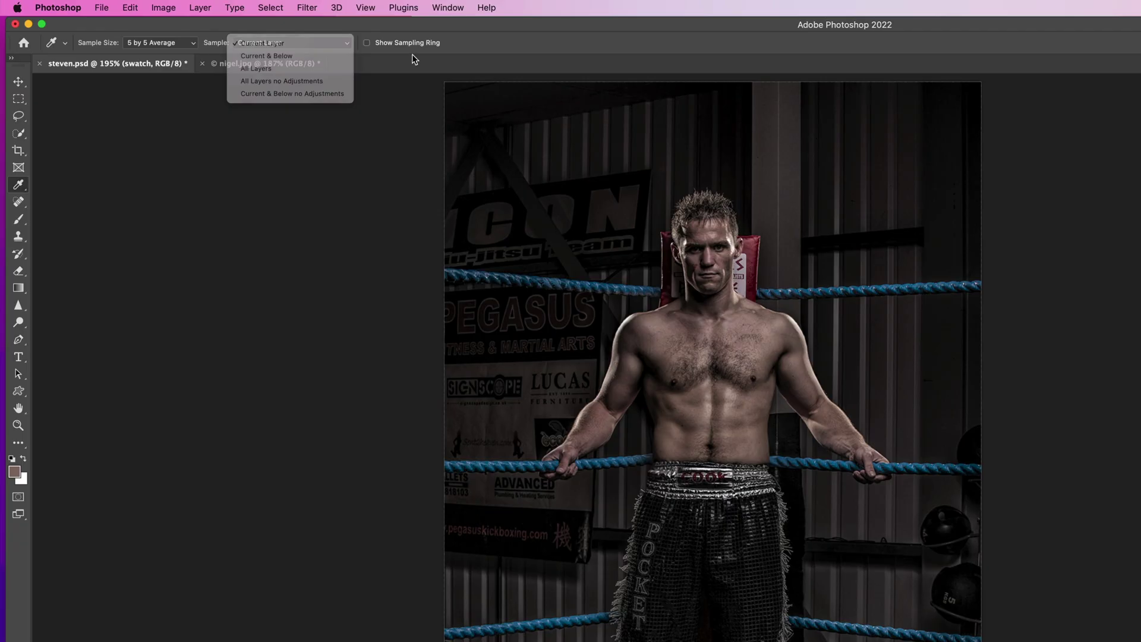
{"action": "left_click", "coordinate": [259, 44]}
{"action": "left_click", "coordinate": [279, 45]}
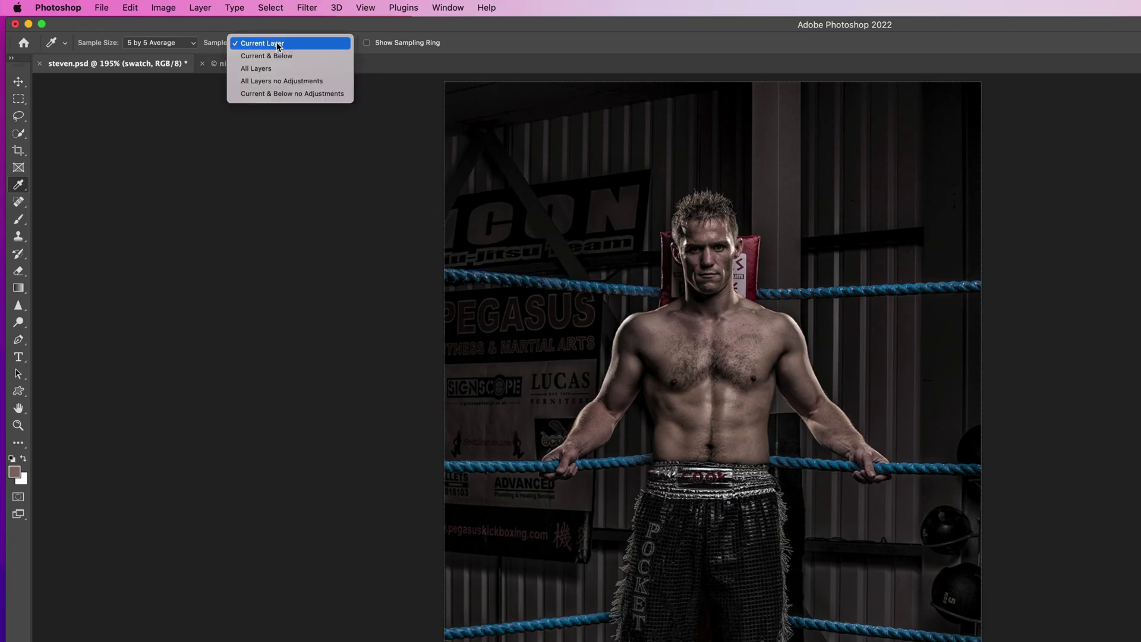
{"action": "left_click", "coordinate": [276, 56]}
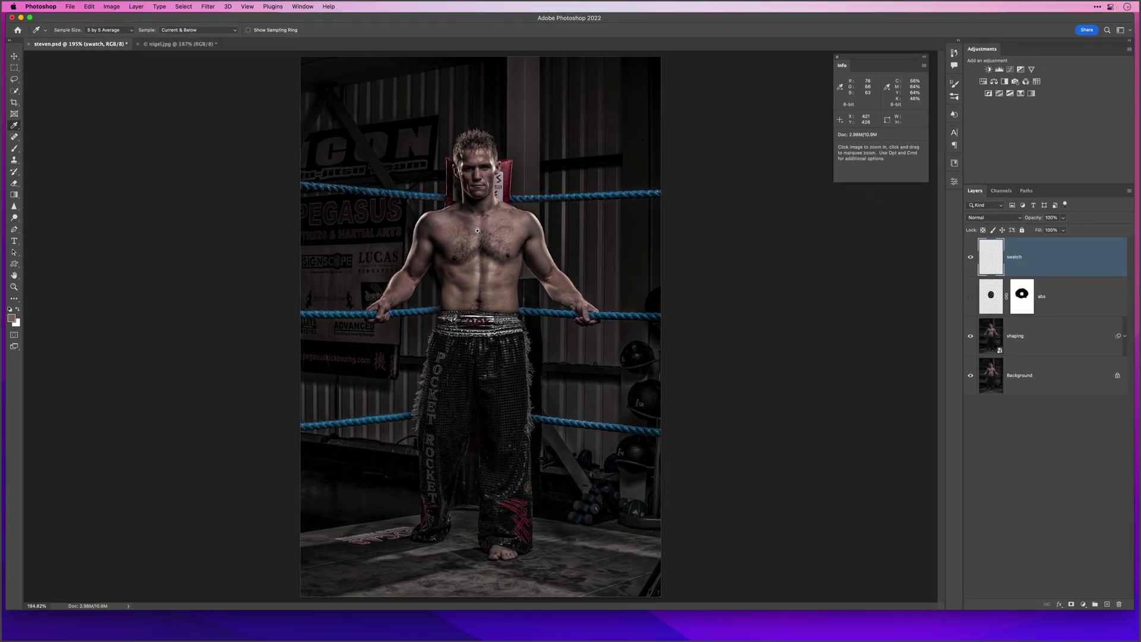
Step: Sample a skin tone from the man's chest and paint a soft patch of it on the swatch layer beside his head
{"action": "left_click_drag", "start_coordinate": [477, 231], "coordinate": [534, 225]}
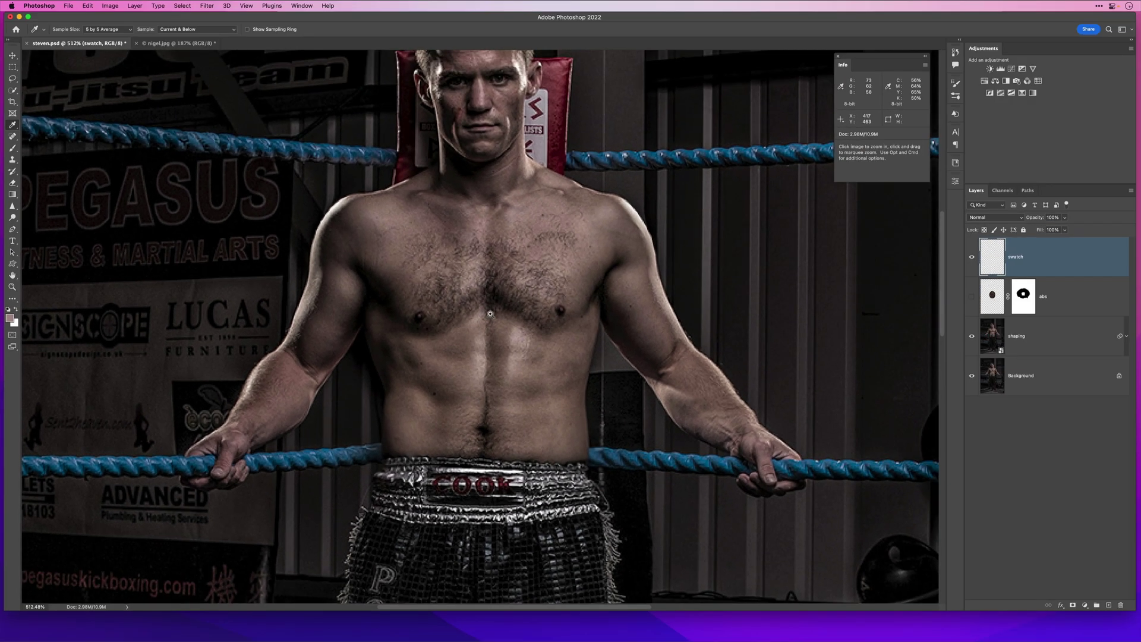
{"action": "left_click_drag", "start_coordinate": [491, 313], "coordinate": [471, 308]}
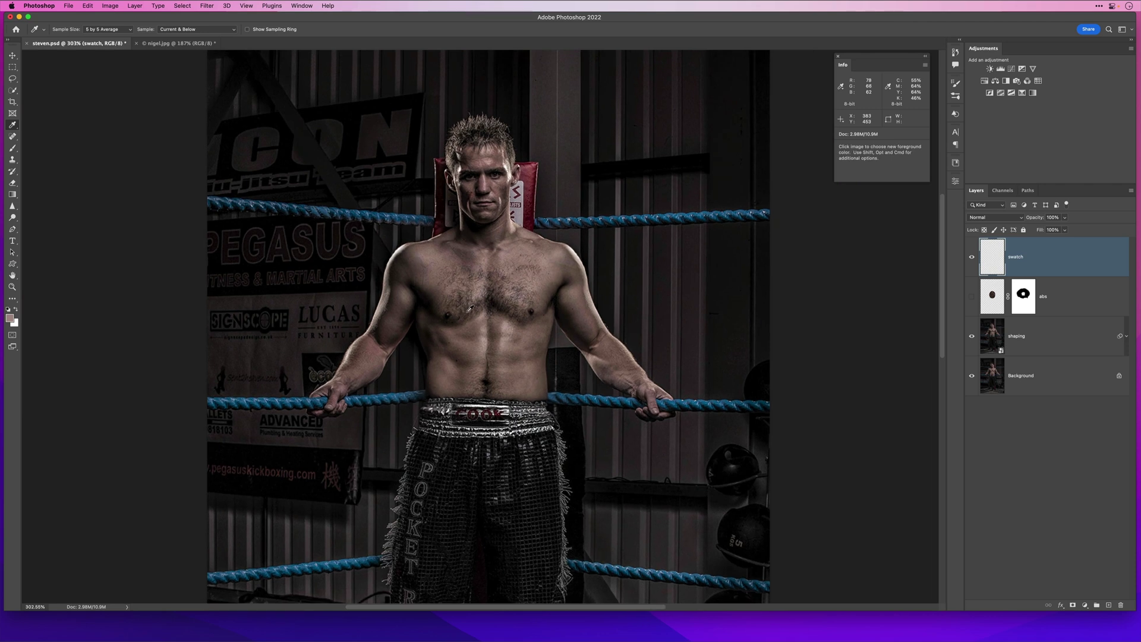
{"action": "key", "text": "b"}
{"action": "mouse_move", "coordinate": [588, 149]}
{"action": "left_mouse_down"}
{"action": "mouse_move", "coordinate": [585, 127]}
{"action": "mouse_move", "coordinate": [615, 199]}
{"action": "left_mouse_up"}
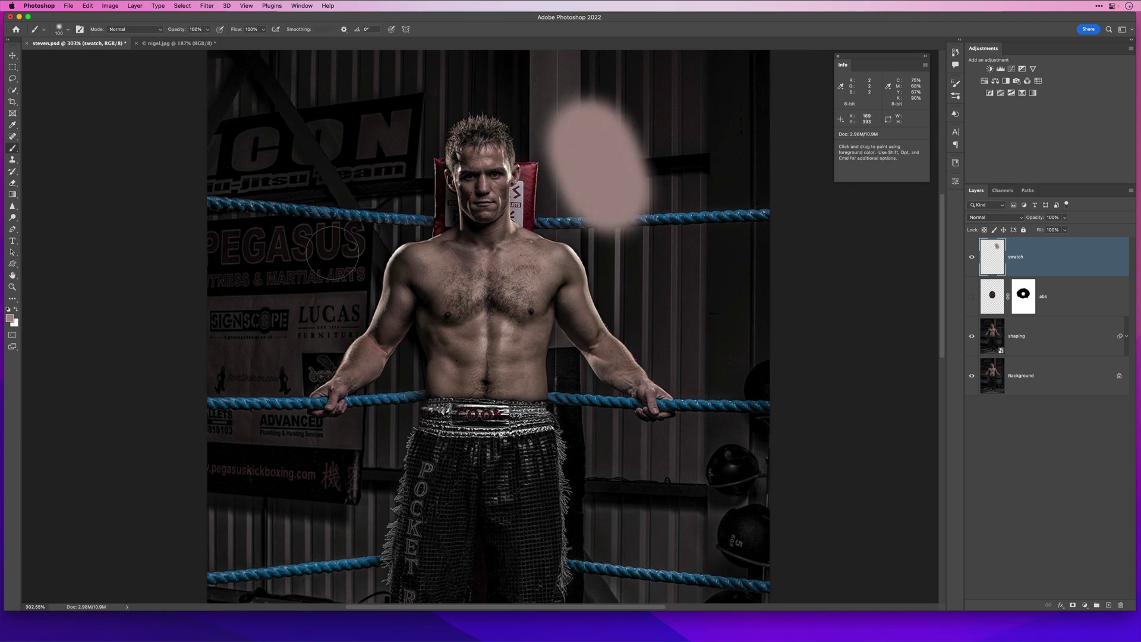
{"action": "left_click", "coordinate": [971, 257]}
{"action": "left_click", "coordinate": [971, 257]}
{"action": "left_click", "coordinate": [971, 257]}
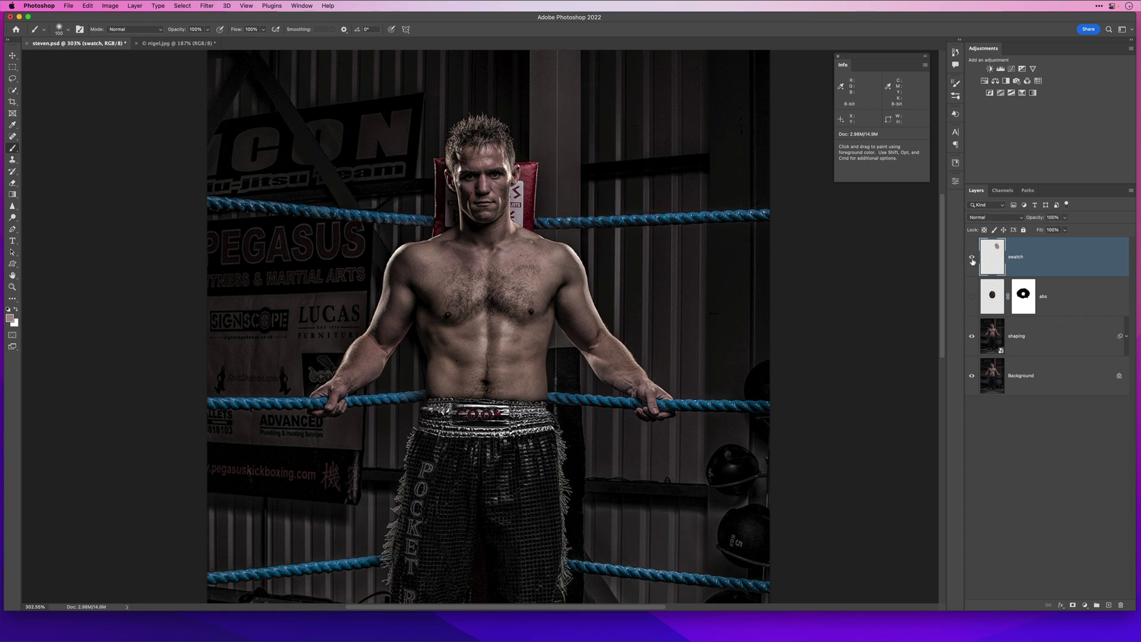
{"action": "left_click", "coordinate": [972, 258]}
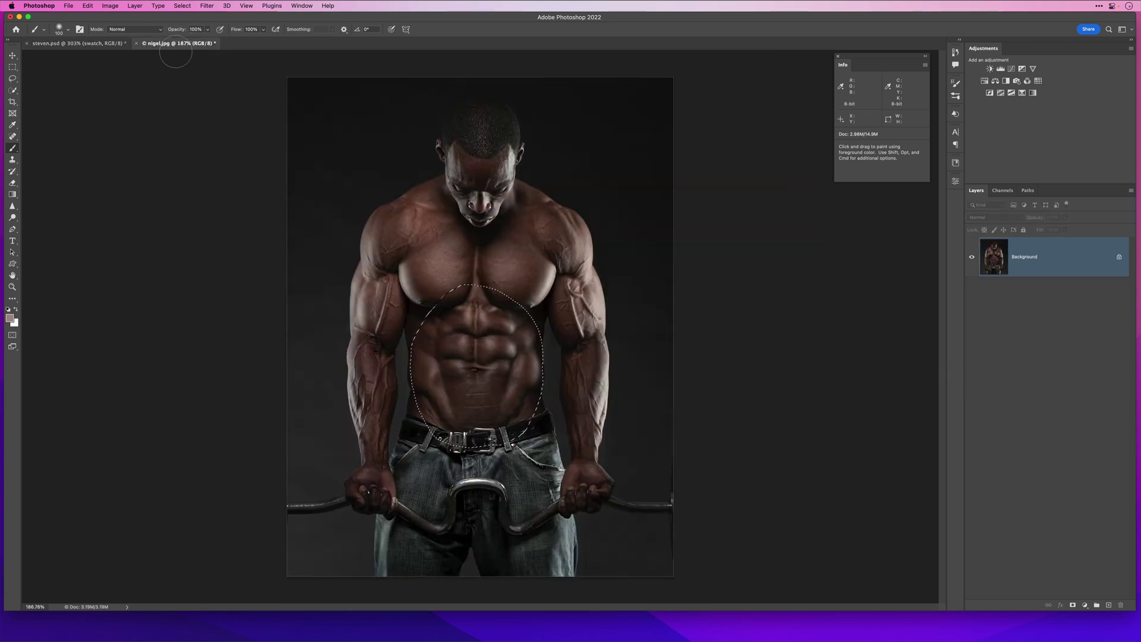
Step: Clear the selection in nigel.jpg, bring the whole image into steven.psd as a new layer and centre it over the canvas
{"action": "left_click", "coordinate": [172, 44]}
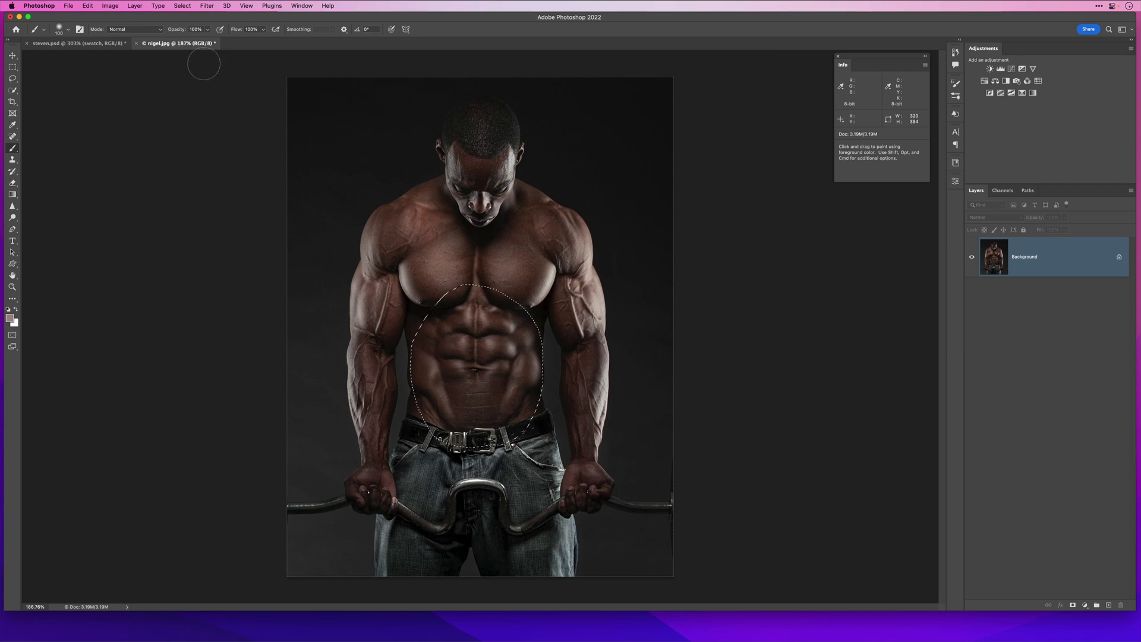
{"action": "key", "text": "super+d"}
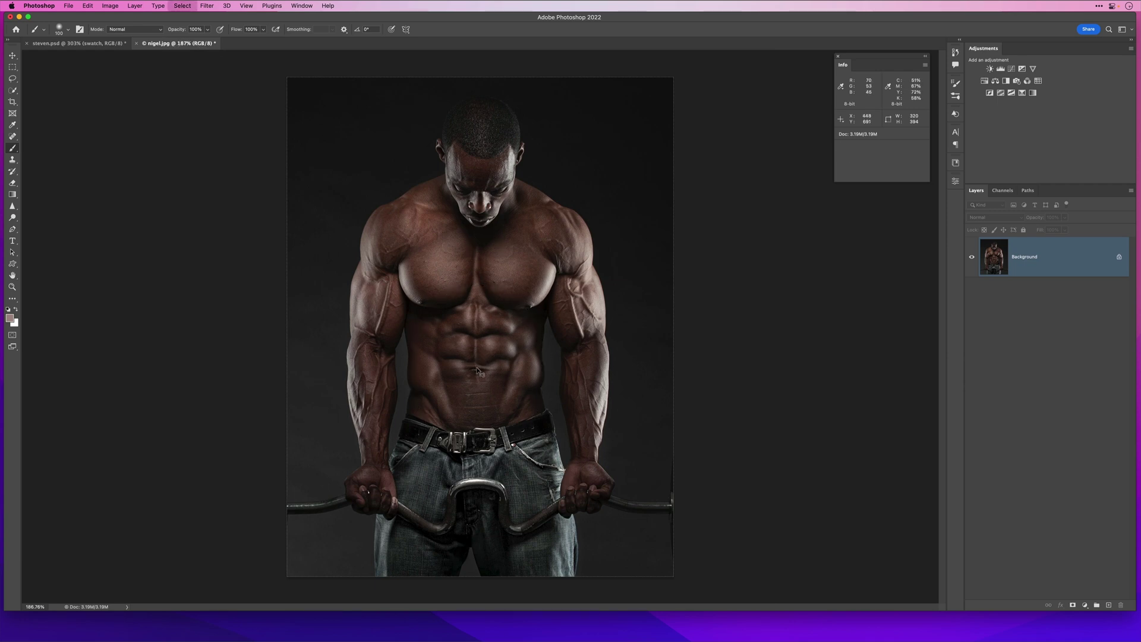
{"action": "key", "text": "v"}
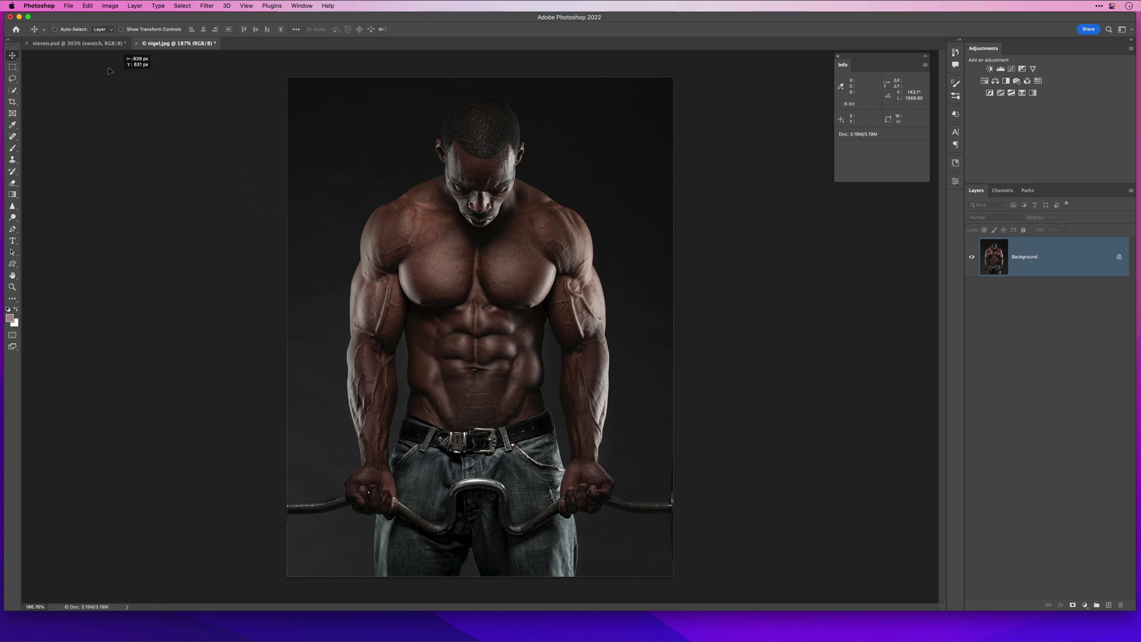
{"action": "left_click", "coordinate": [82, 44]}
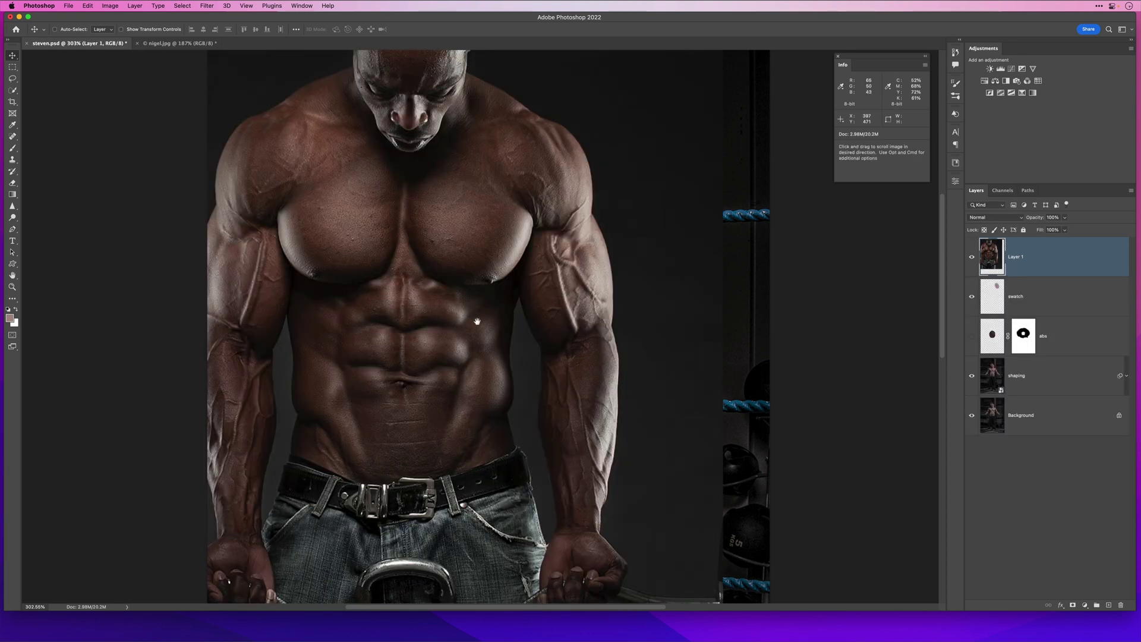
{"action": "left_click", "coordinate": [457, 314], "text": "alt"}
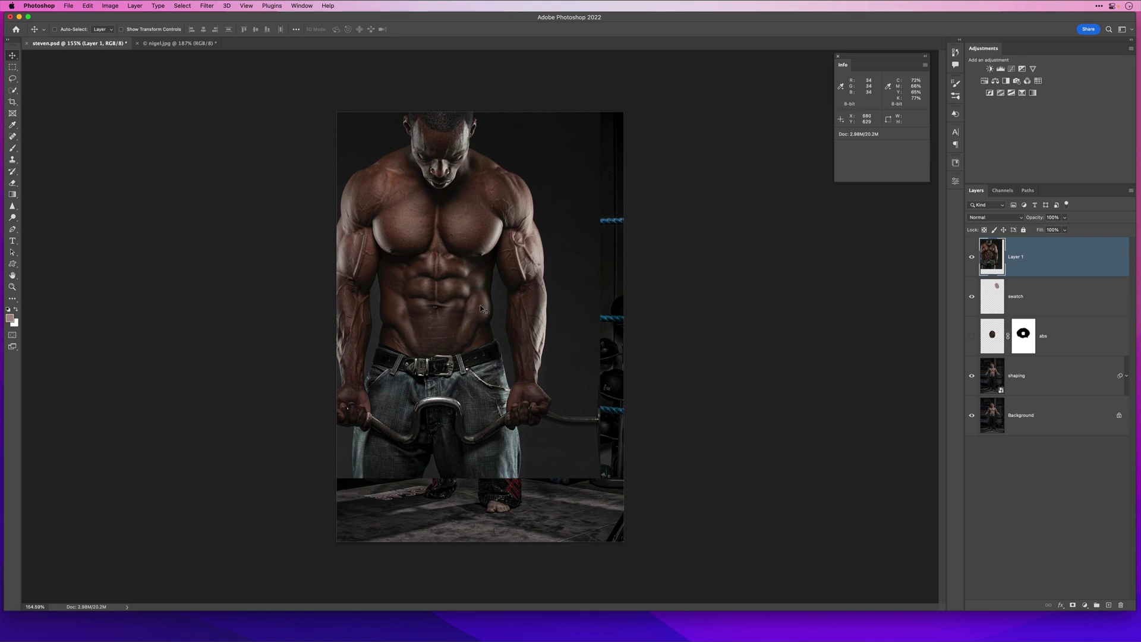
{"action": "key", "text": "super+z"}
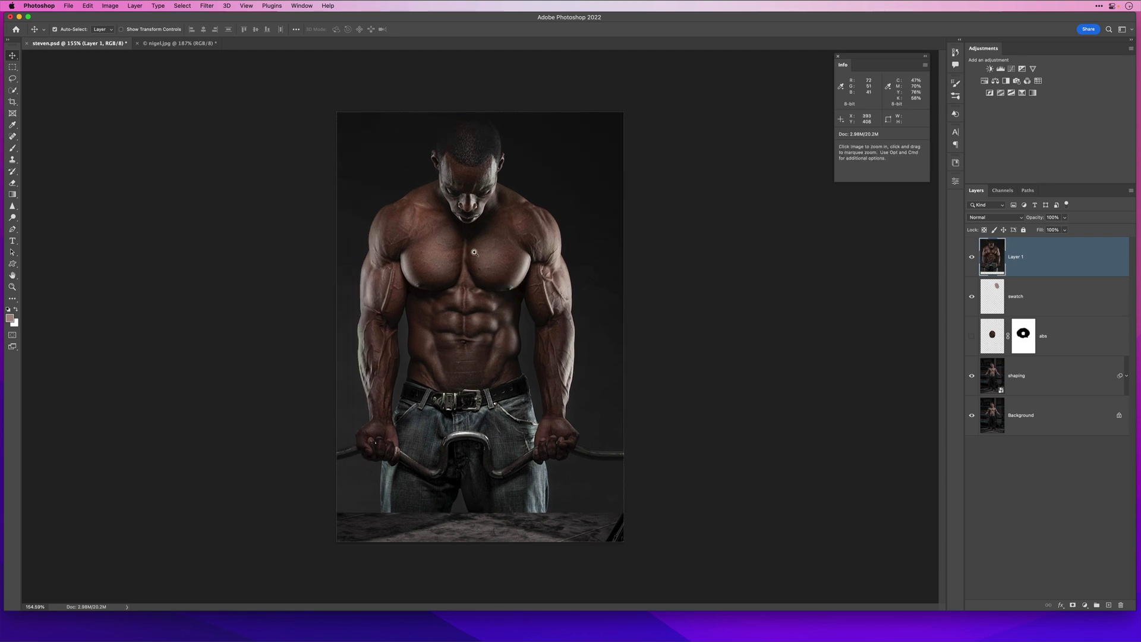
Step: Sample a brown skin tone from the muscular man's chest on Layer 1 and delete that layer
{"action": "left_click", "coordinate": [498, 280], "text": "super"}
{"action": "left_click_drag", "start_coordinate": [499, 280], "coordinate": [346, 303]}
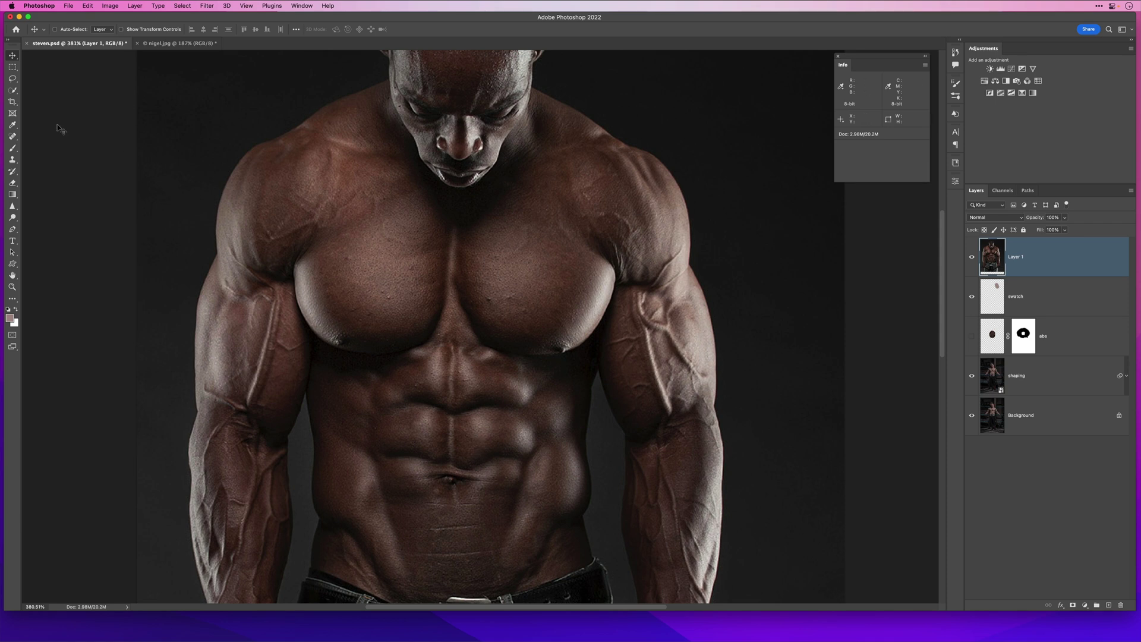
{"action": "key", "text": "i"}
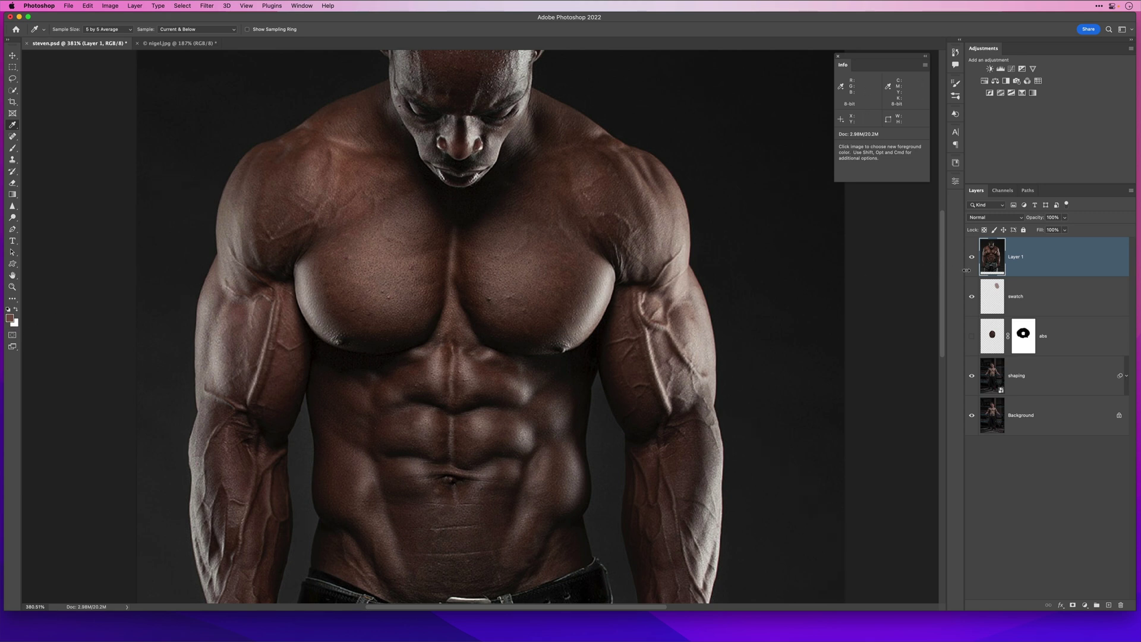
{"action": "key", "text": "Delete"}
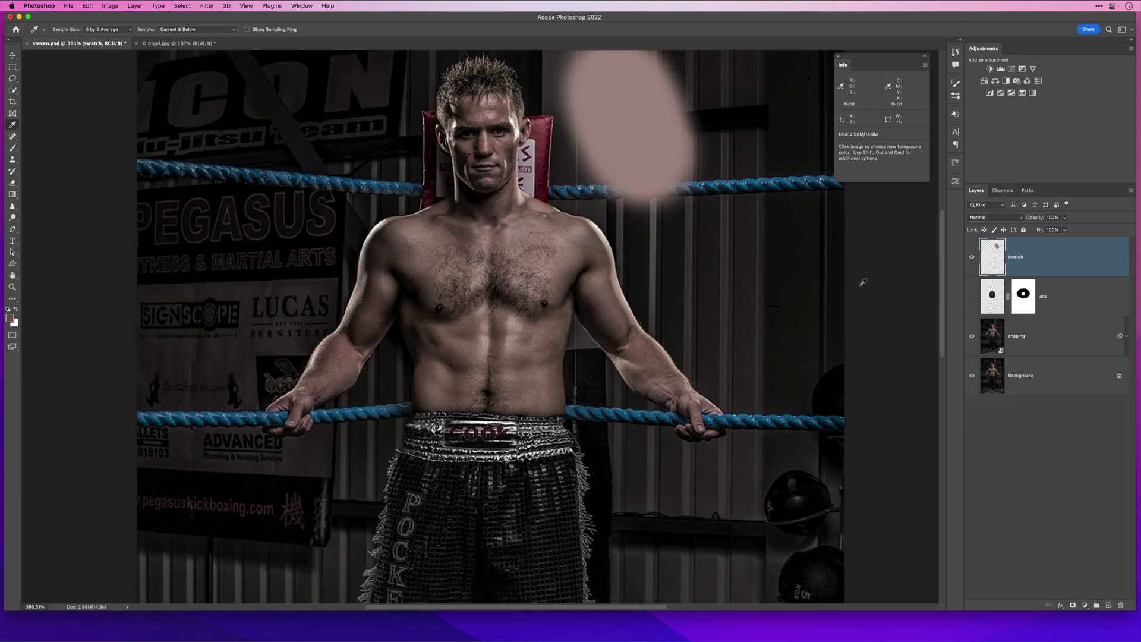
Step: Paint a soft patch of the sampled brown skin tone on the swatch layer beside the lighter patch
{"action": "scroll", "coordinate": [612, 271], "scroll_direction": "down", "scroll_amount": 5}
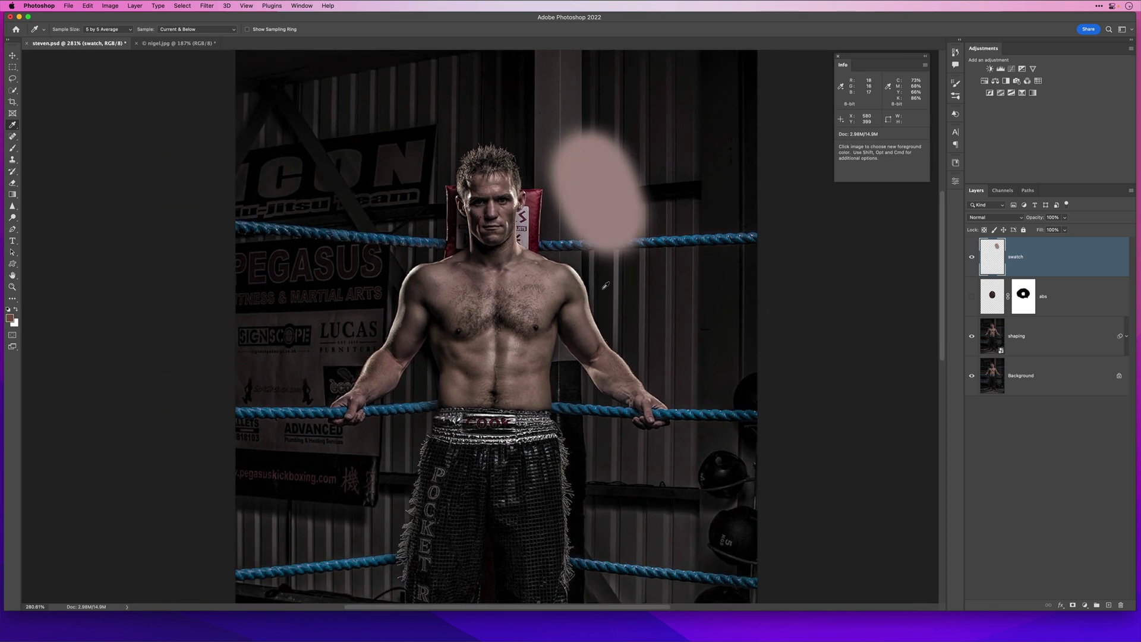
{"action": "key", "text": "b"}
{"action": "mouse_move", "coordinate": [658, 118]}
{"action": "left_mouse_down"}
{"action": "mouse_move", "coordinate": [702, 205]}
{"action": "mouse_move", "coordinate": [658, 115]}
{"action": "mouse_move", "coordinate": [666, 205]}
{"action": "left_mouse_up"}
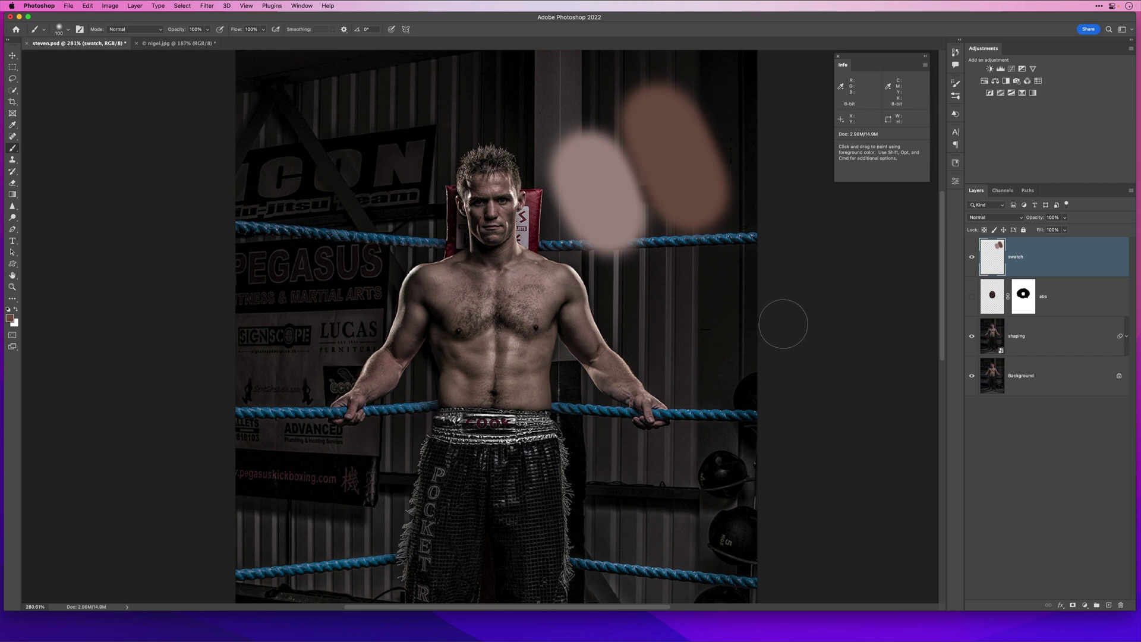
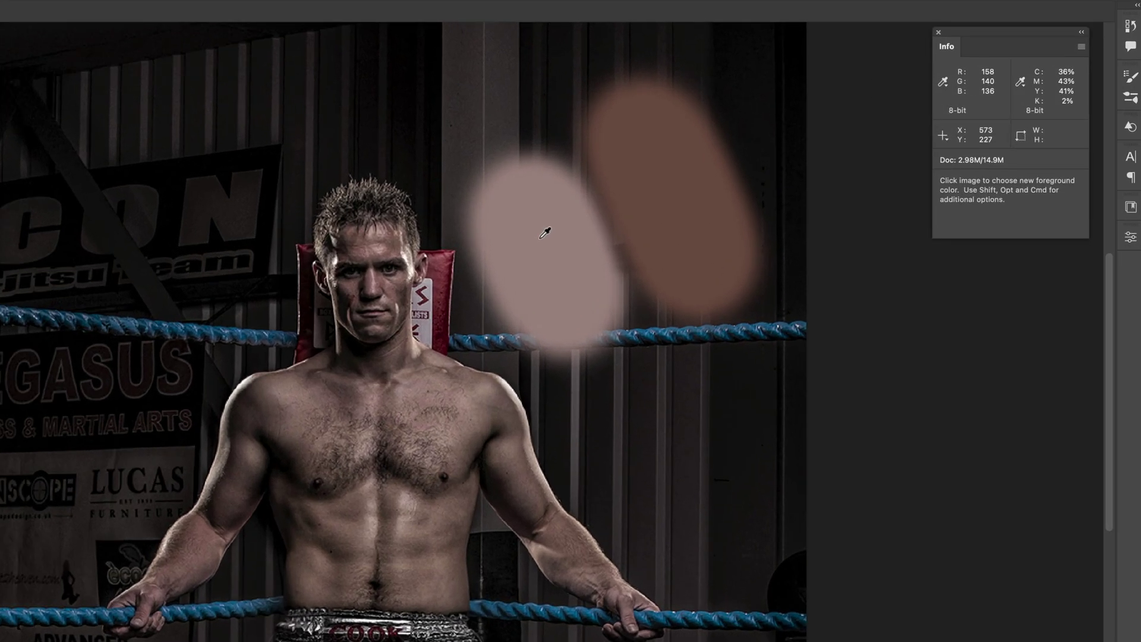
Step: Place colour samplers on the light and brown patches, and add a Curves adjustment layer above the swatch layer
{"action": "key", "text": "shift"}
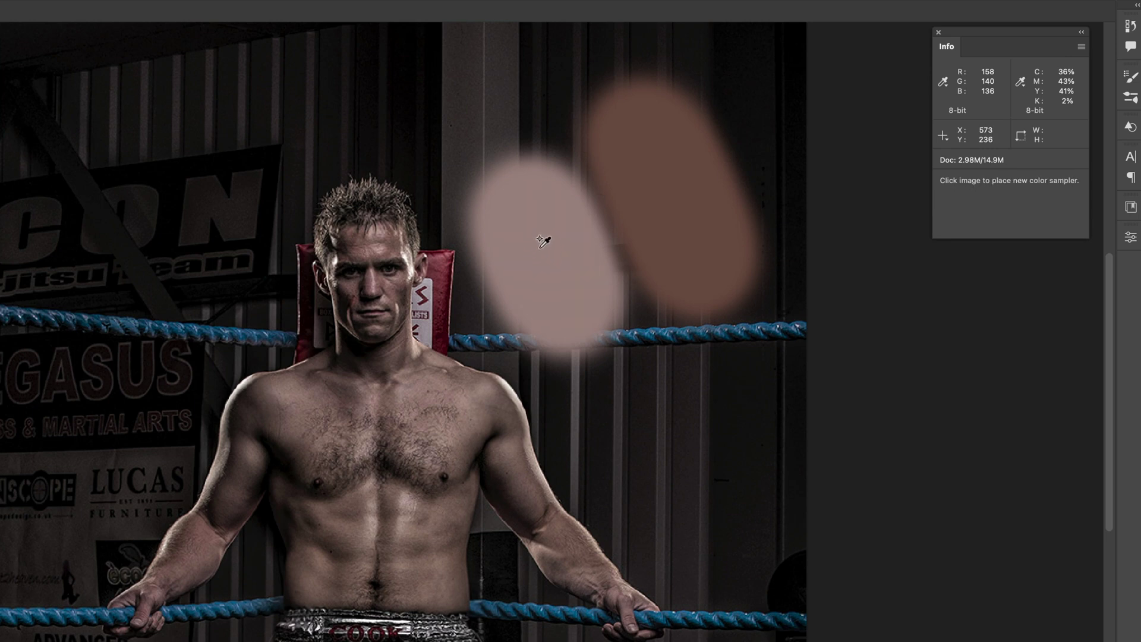
{"action": "left_click", "coordinate": [539, 247], "text": "shift"}
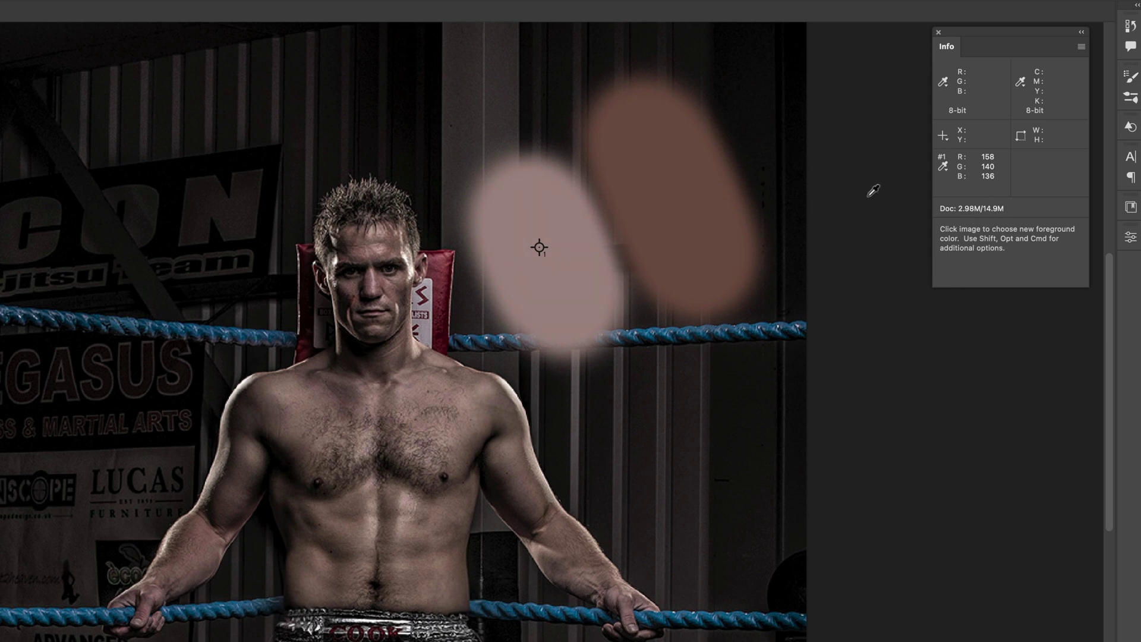
{"action": "left_click", "coordinate": [672, 188], "text": "shift"}
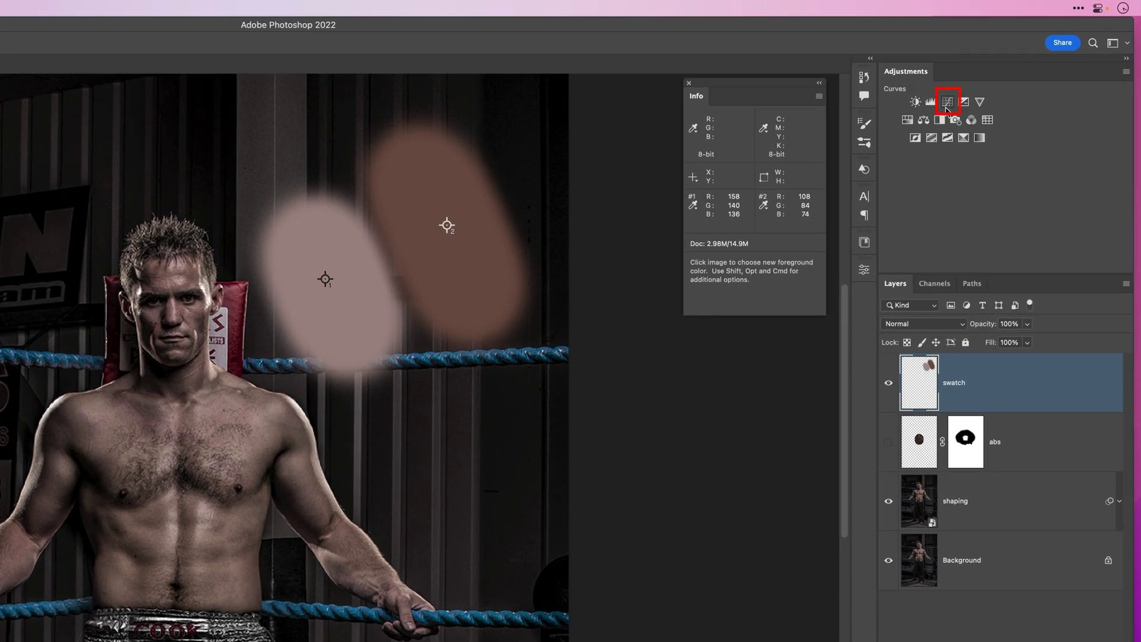
{"action": "left_click", "coordinate": [947, 107]}
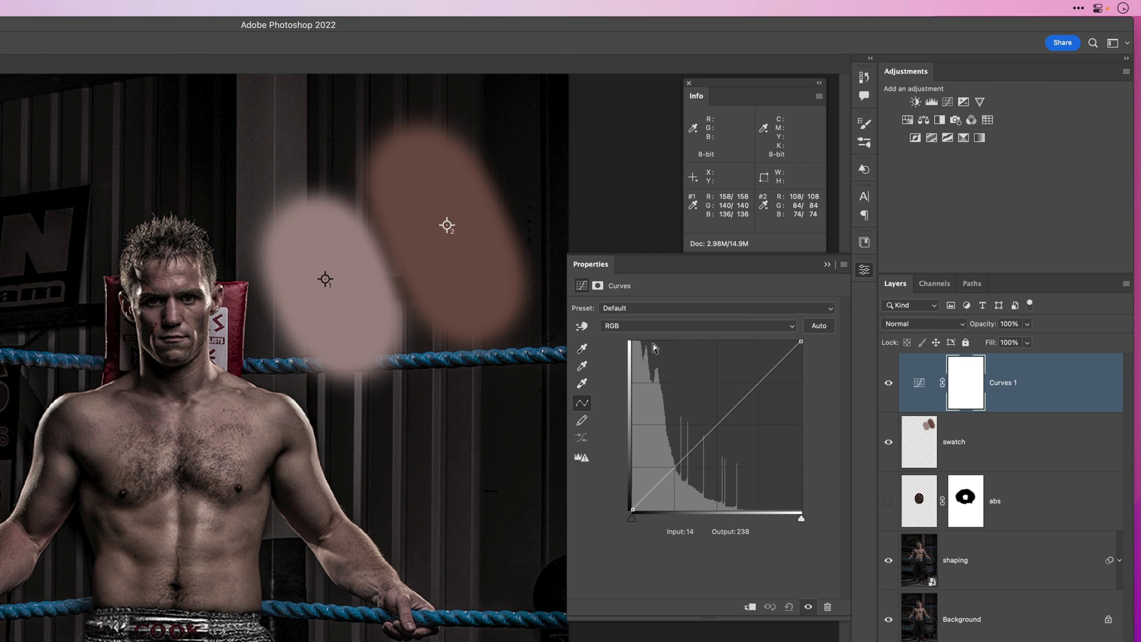
Step: Examine the histograms and curves of the Red, Green and Blue channels in the Curves adjustment
{"action": "left_click", "coordinate": [621, 327]}
{"action": "left_click", "coordinate": [618, 342]}
{"action": "left_click", "coordinate": [618, 327]}
{"action": "left_click", "coordinate": [618, 339]}
{"action": "left_click", "coordinate": [618, 326]}
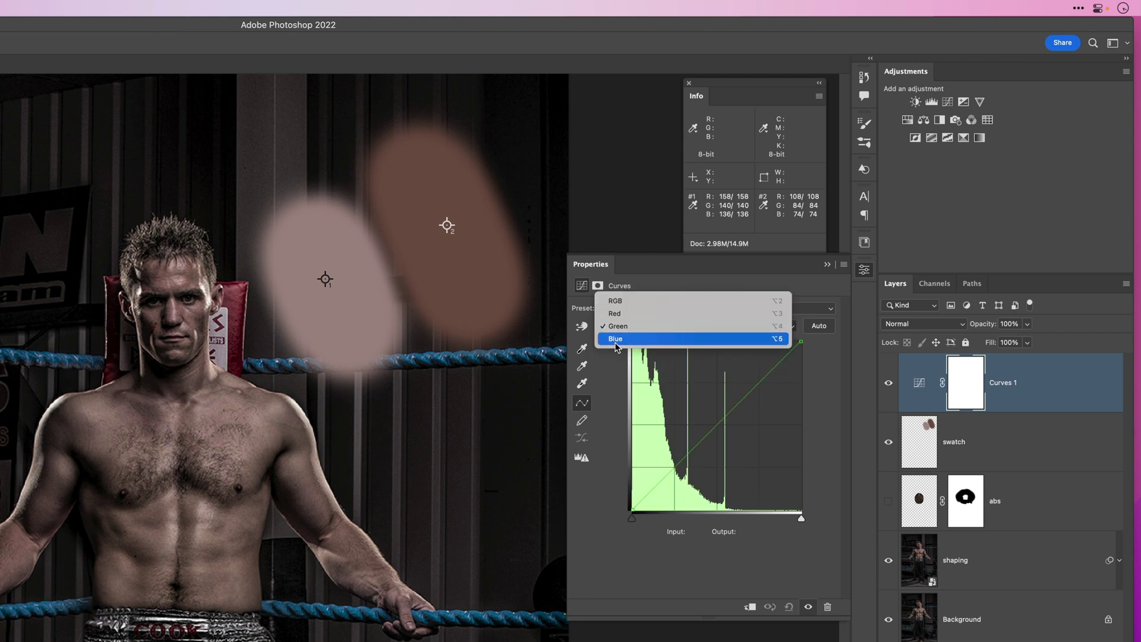
{"action": "left_click", "coordinate": [619, 313]}
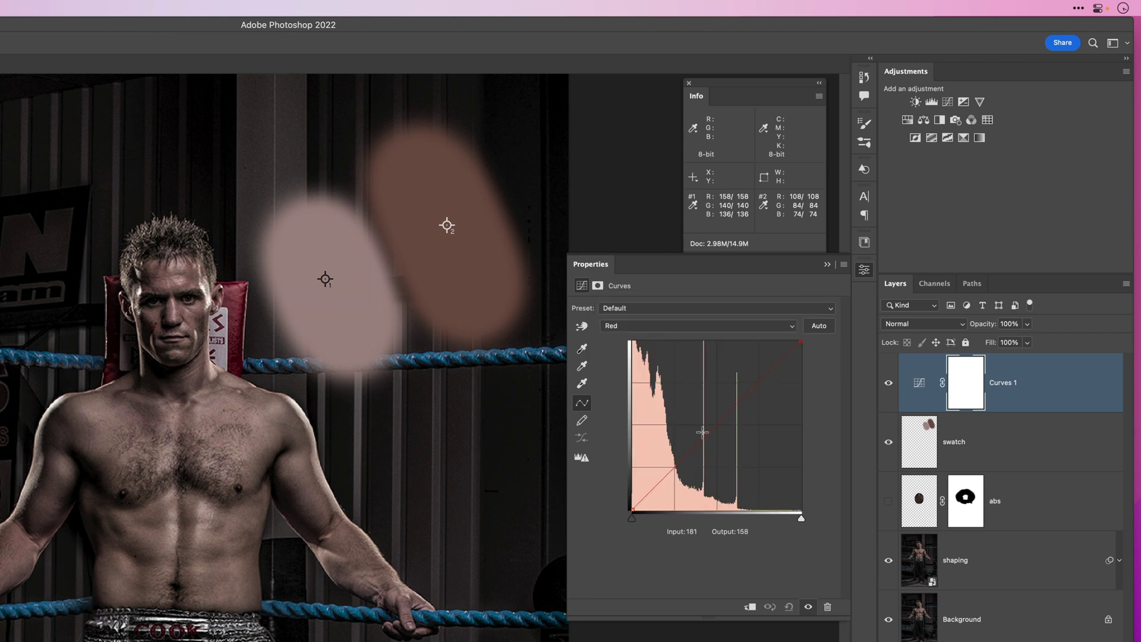
{"action": "left_click", "coordinate": [619, 325]}
{"action": "left_click", "coordinate": [620, 341]}
{"action": "left_click", "coordinate": [620, 326]}
{"action": "left_click", "coordinate": [620, 339]}
{"action": "left_click", "coordinate": [620, 327]}
{"action": "left_click", "coordinate": [620, 307]}
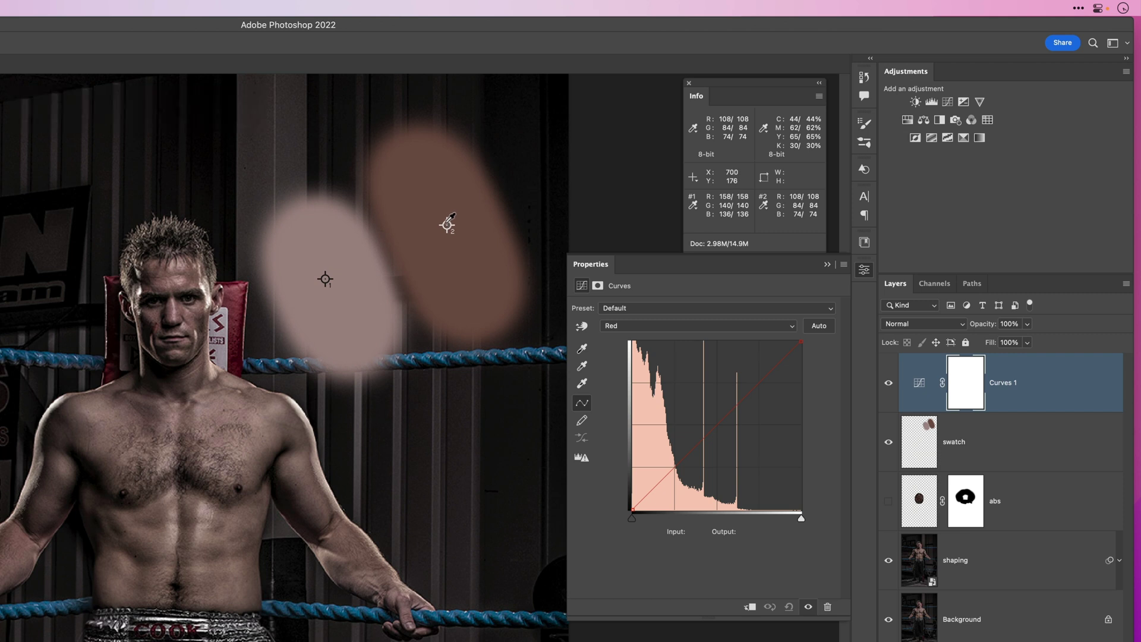
Step: Add a point for the brown patch's colour to every channel curve and check it in the Green and Blue channels
{"action": "left_click", "coordinate": [448, 223], "text": "shift+super"}
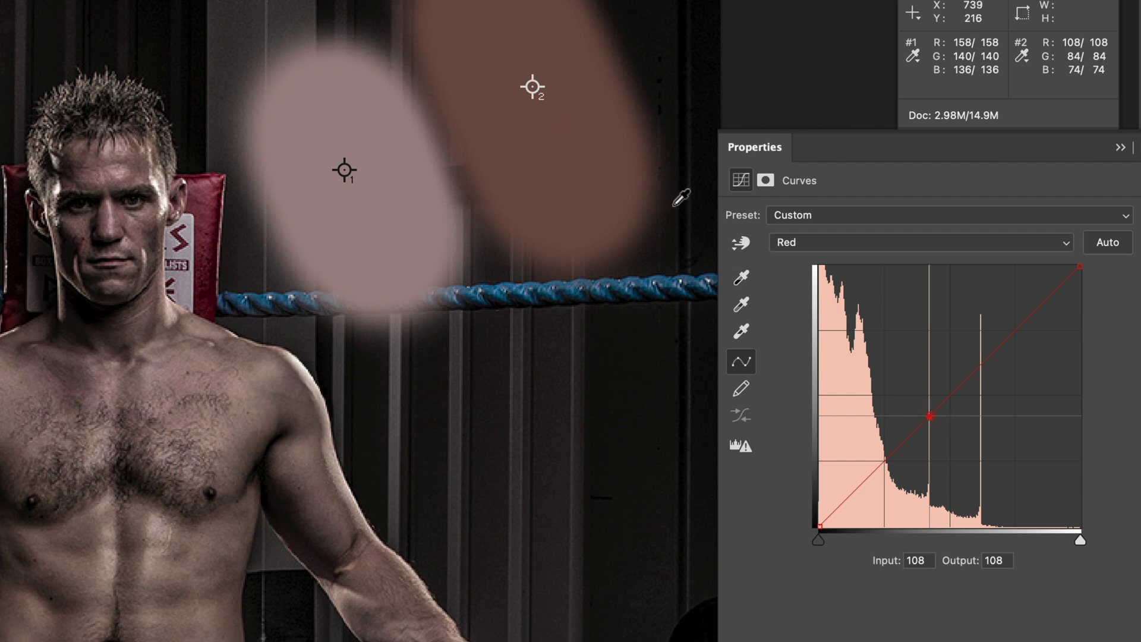
{"action": "left_click", "coordinate": [839, 241]}
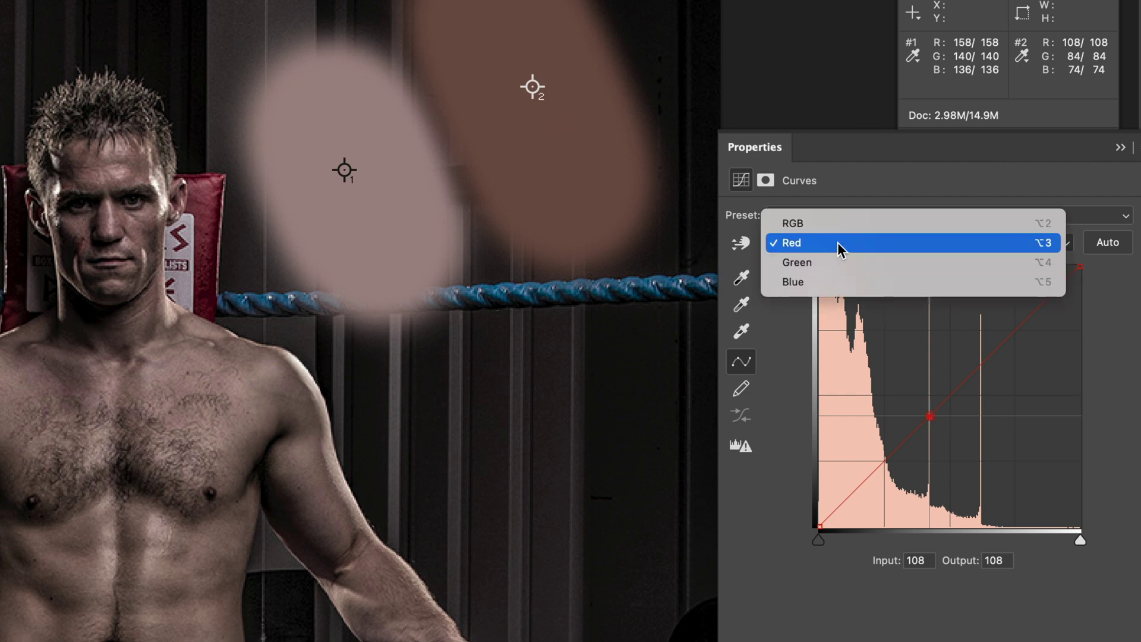
{"action": "left_click", "coordinate": [840, 263]}
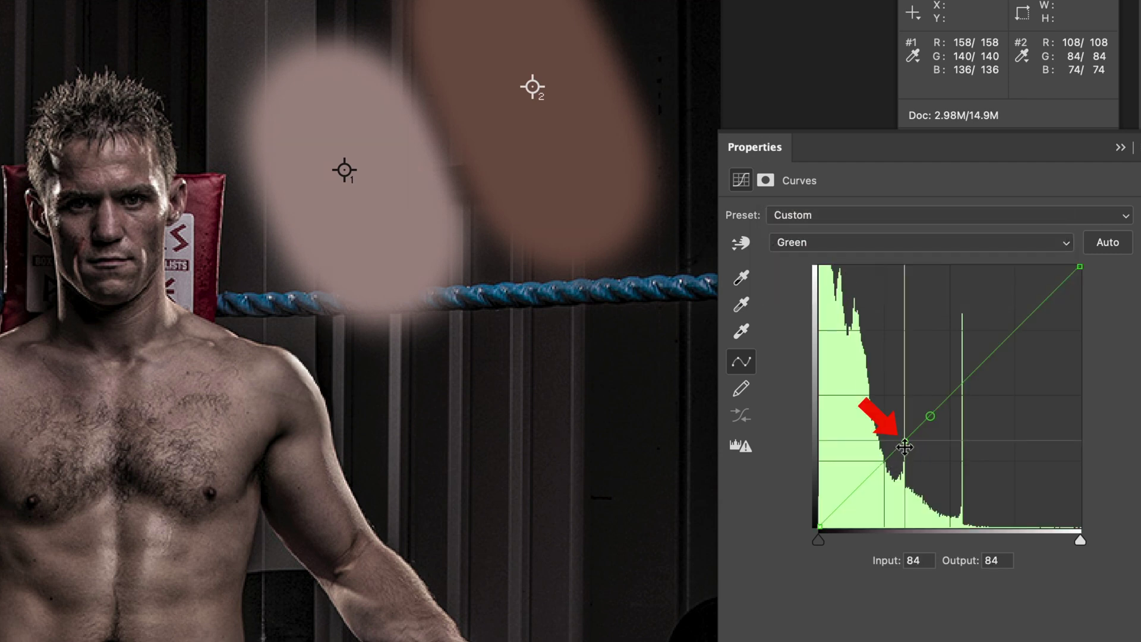
{"action": "left_click", "coordinate": [774, 237]}
{"action": "left_click", "coordinate": [793, 263]}
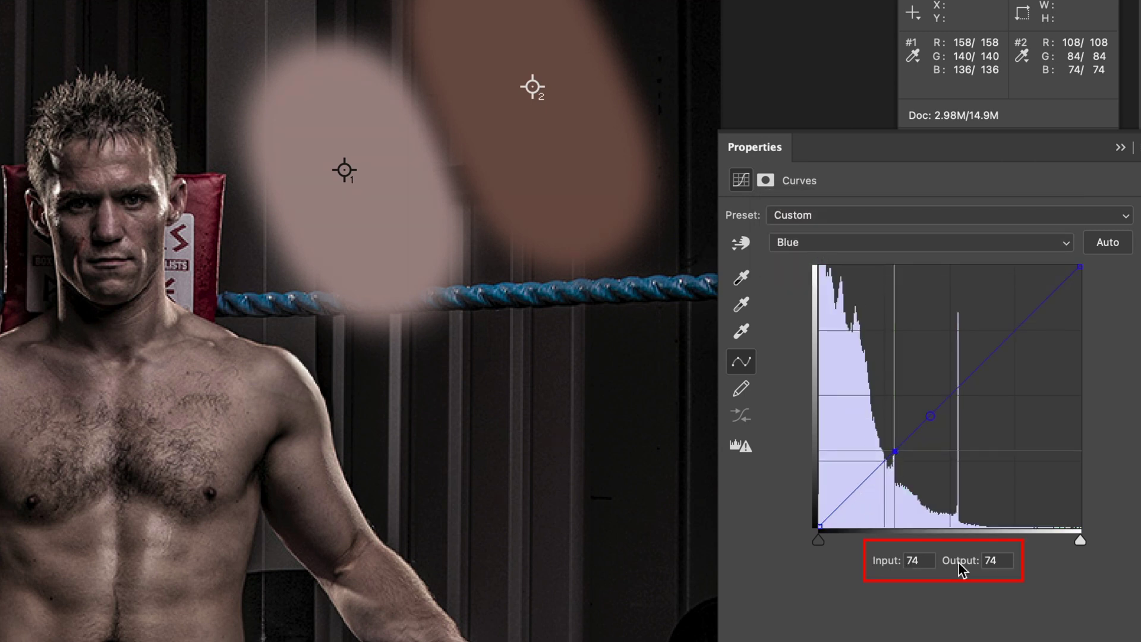
{"action": "double_click", "coordinate": [1005, 561]}
{"action": "left_click", "coordinate": [996, 601]}
{"action": "left_click", "coordinate": [896, 452]}
Step: Set the output of the Red channel's curve point to 158
{"action": "left_click", "coordinate": [808, 240]}
{"action": "left_click", "coordinate": [800, 205]}
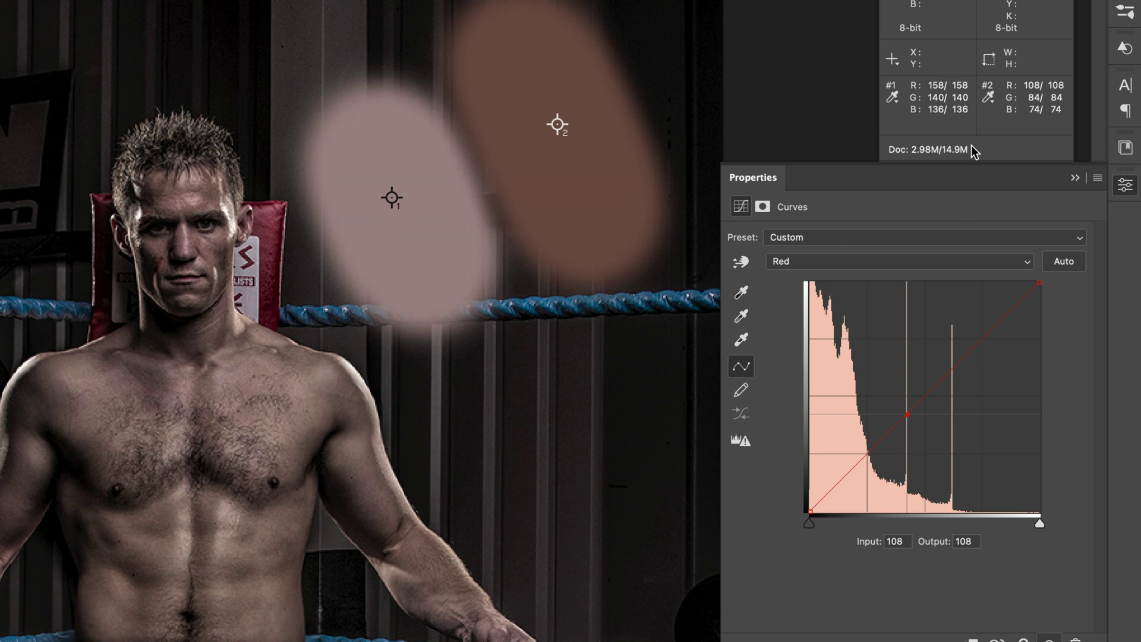
{"action": "left_click", "coordinate": [975, 541]}
{"action": "type", "text": "1"}
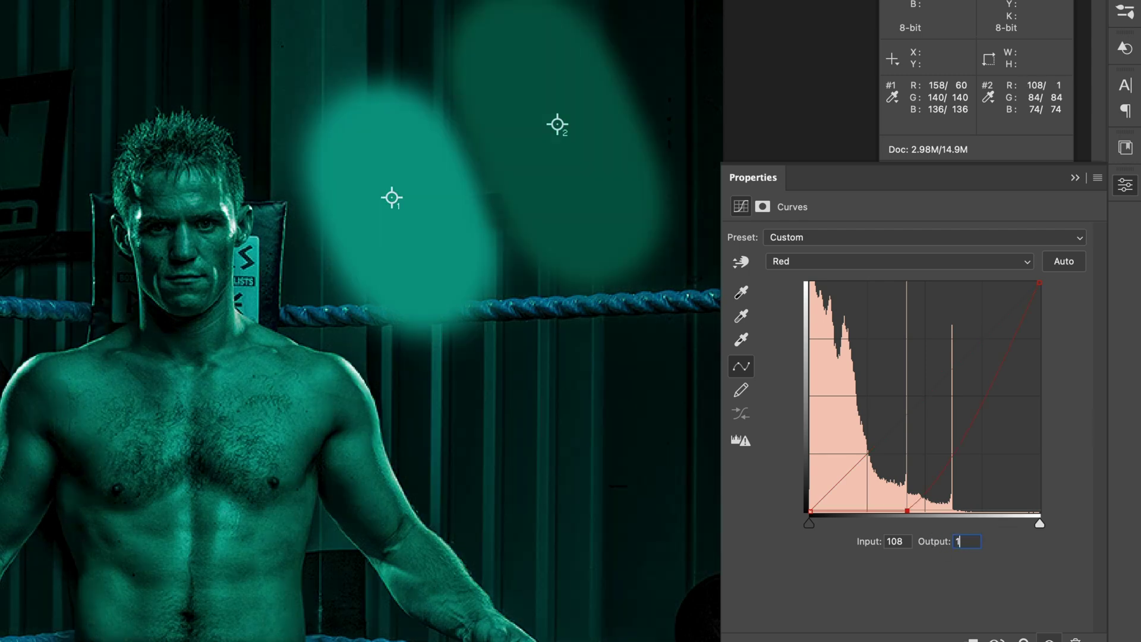
{"action": "type", "text": "58"}
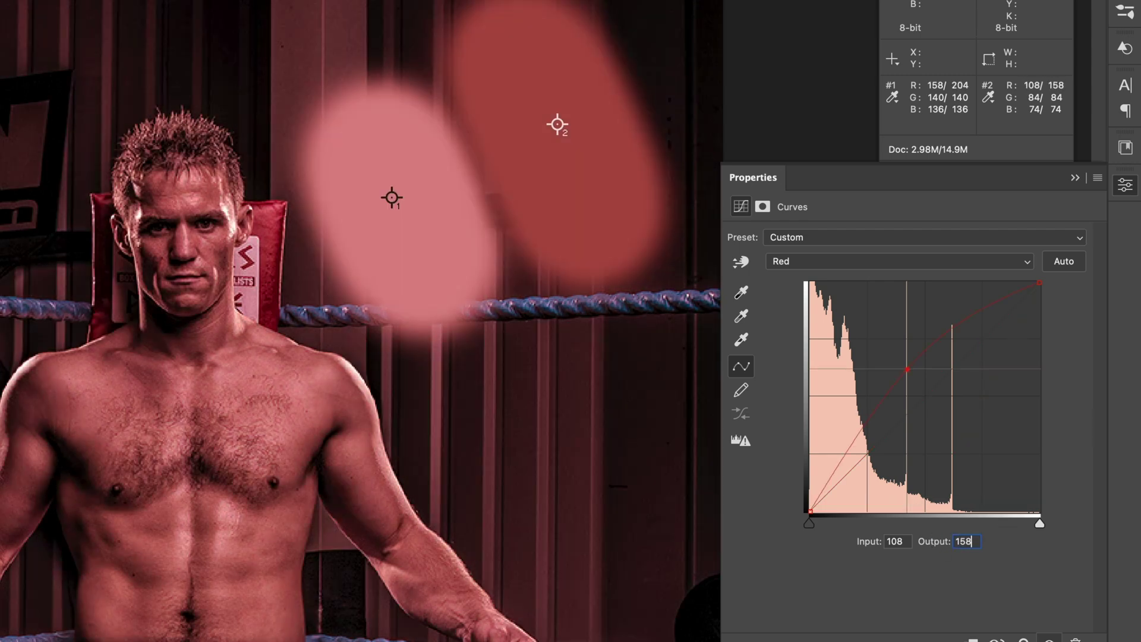
Step: Set the output of the Green channel's curve point to 140
{"action": "left_click", "coordinate": [790, 262]}
{"action": "left_click", "coordinate": [797, 279]}
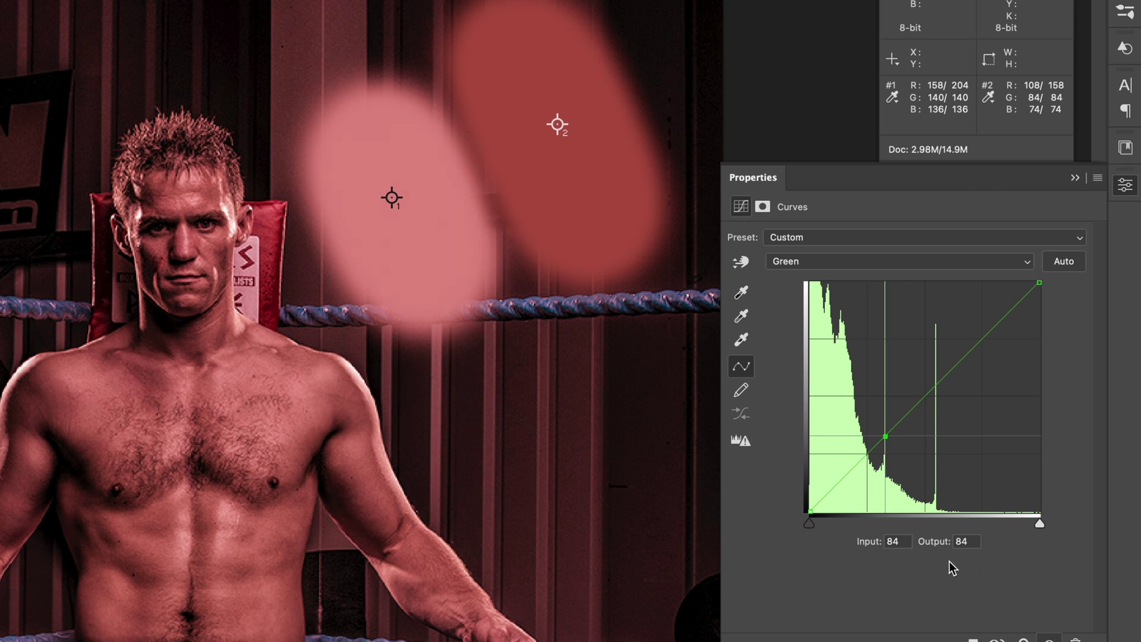
{"action": "left_click_drag", "start_coordinate": [973, 540], "coordinate": [933, 540]}
{"action": "type", "text": "140"}
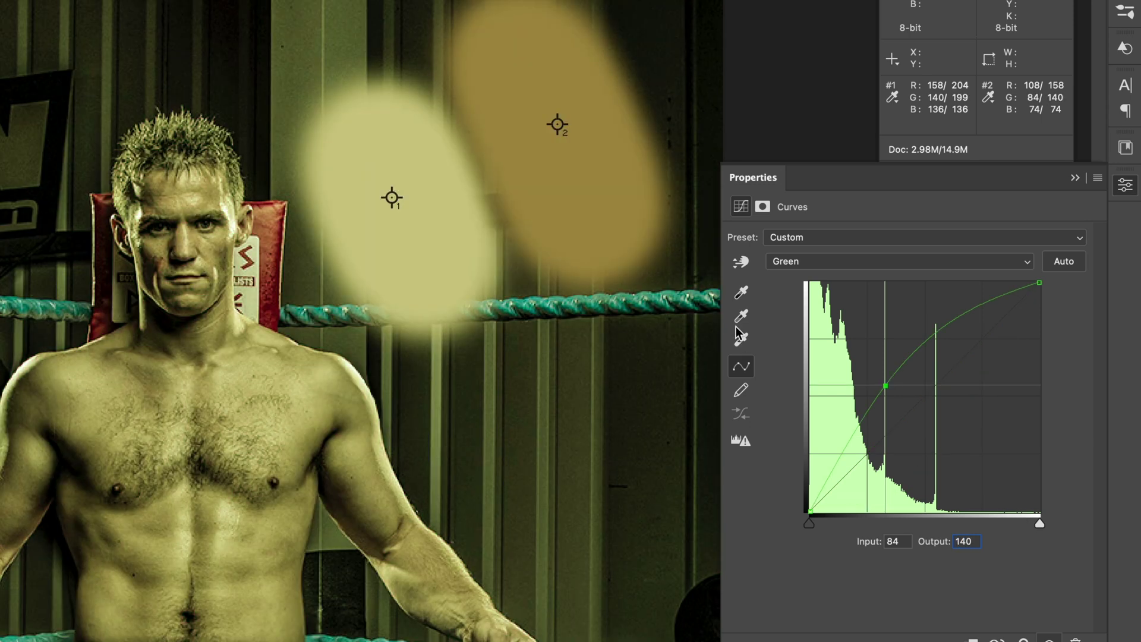
Step: Set the output of the Blue channel's curve point to 136 and return to the composite RGB curve
{"action": "left_click", "coordinate": [787, 262]}
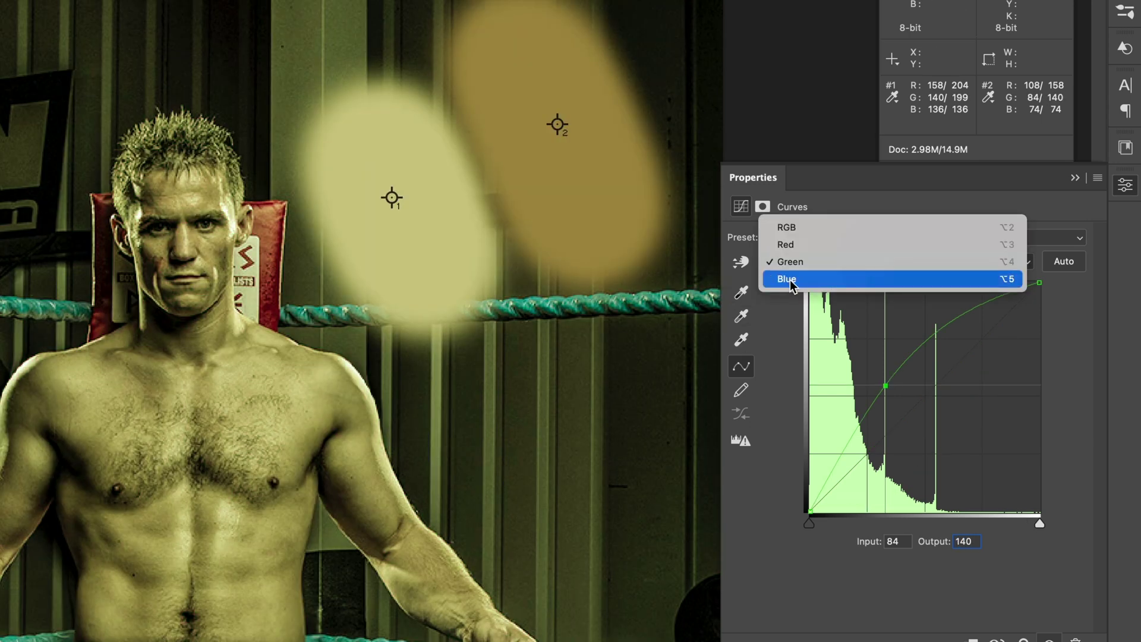
{"action": "left_click", "coordinate": [791, 280]}
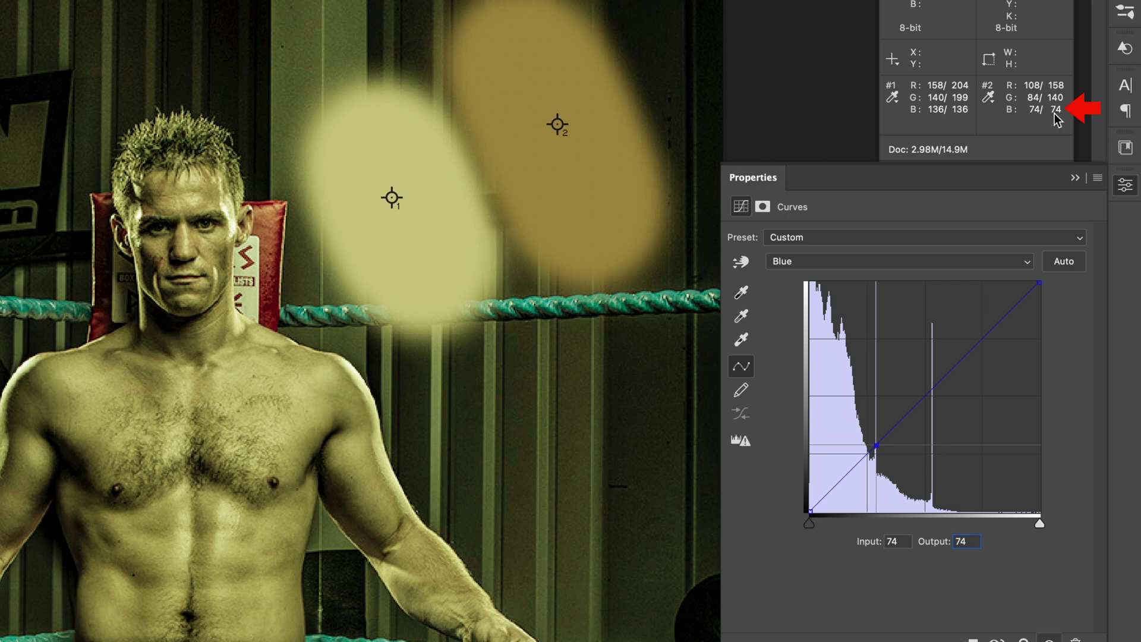
{"action": "double_click", "coordinate": [966, 541]}
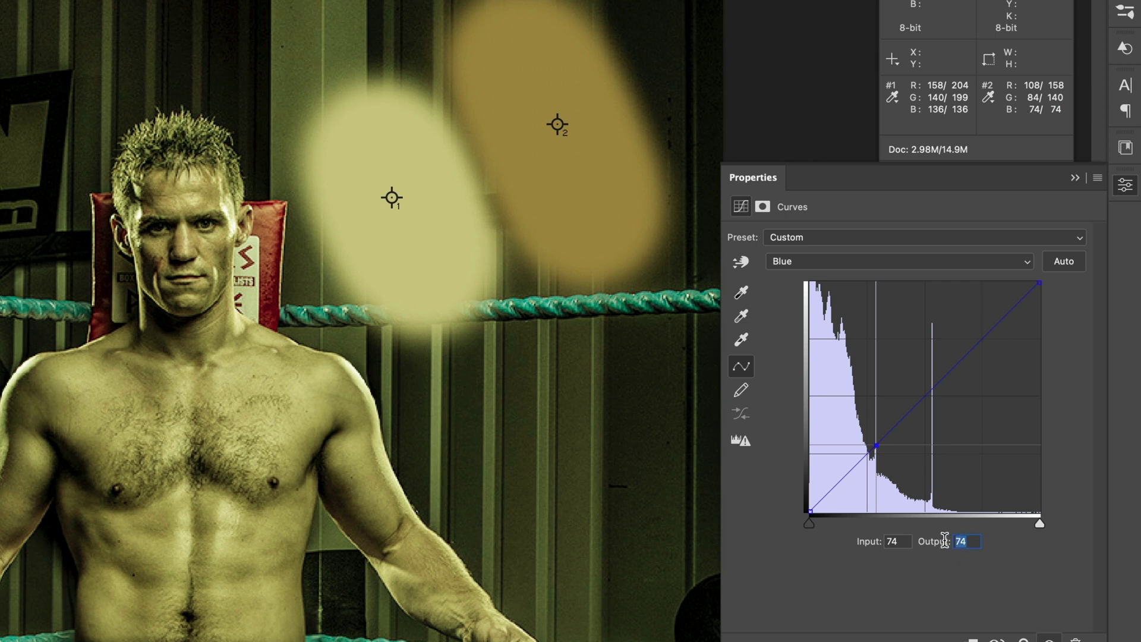
{"action": "type", "text": "136"}
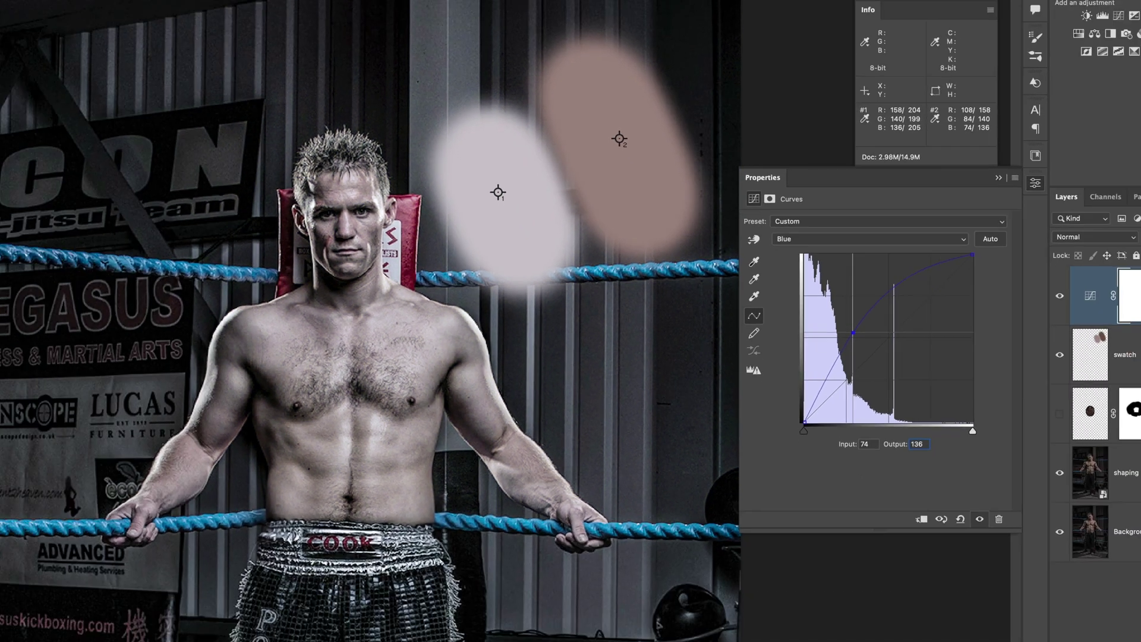
{"action": "key", "text": "alt+2"}
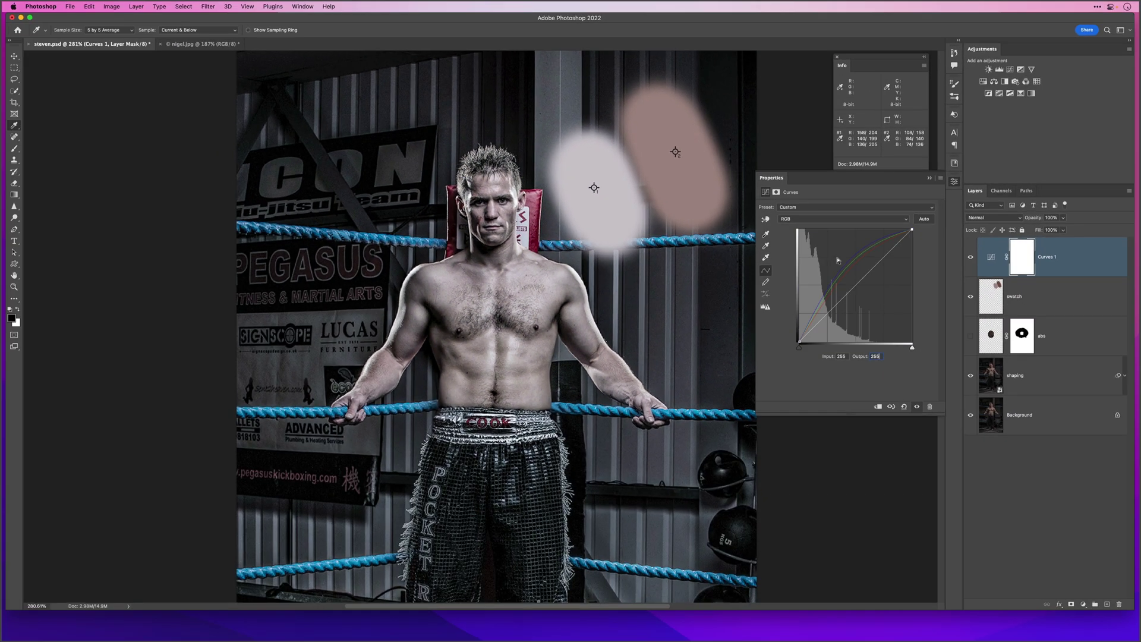
Step: Delete the swatch layer and make the abs layer visible
{"action": "left_click", "coordinate": [990, 303]}
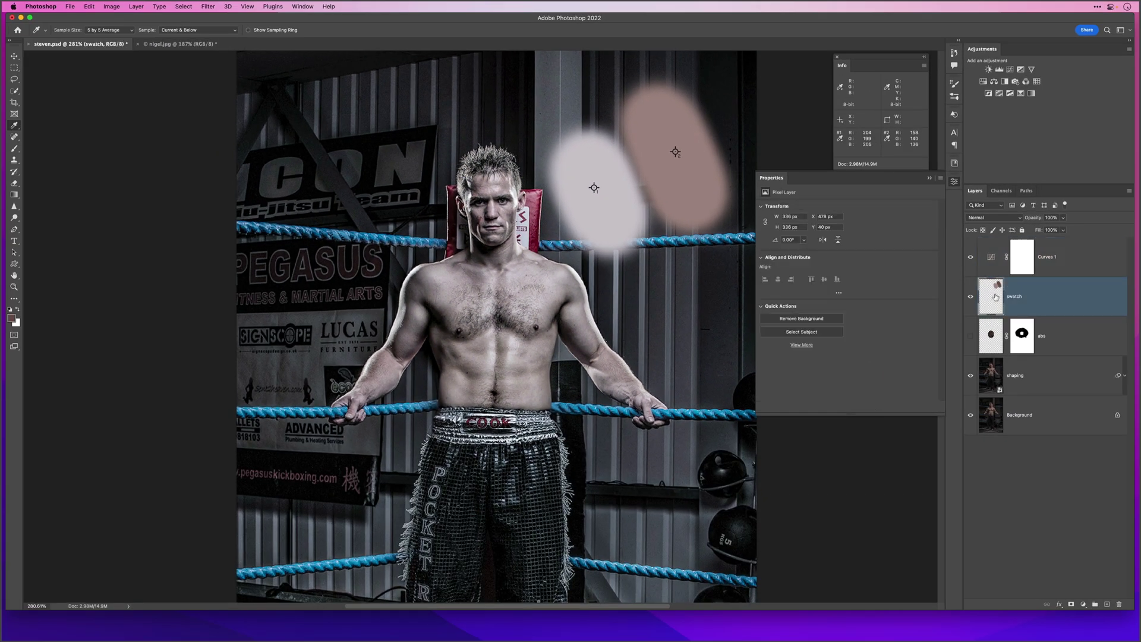
{"action": "key", "text": "Delete"}
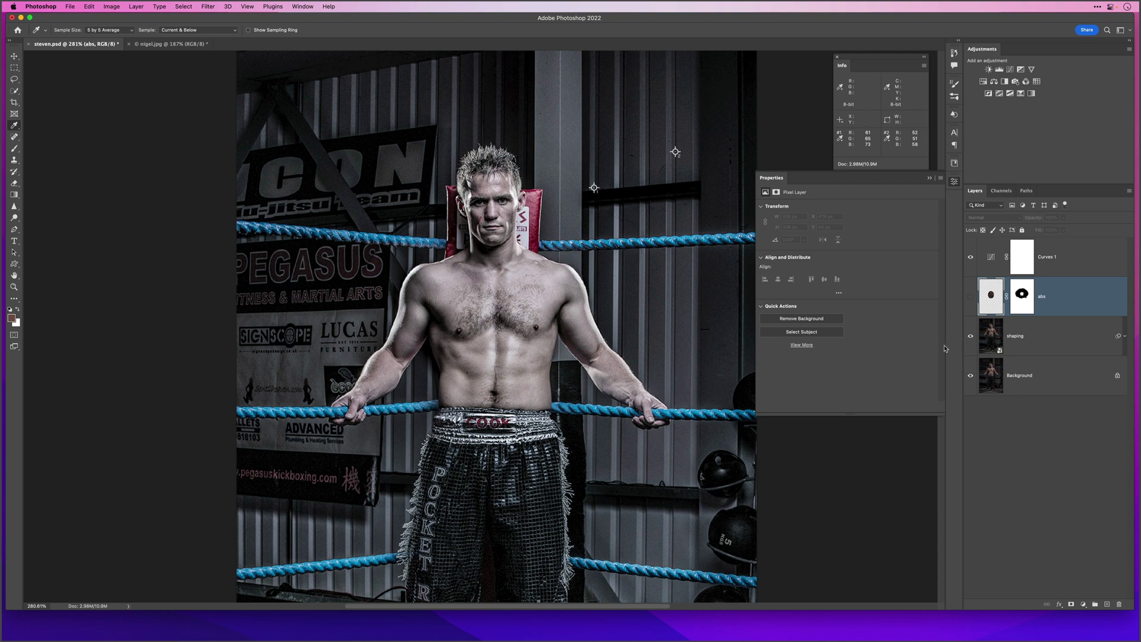
{"action": "left_click", "coordinate": [971, 297]}
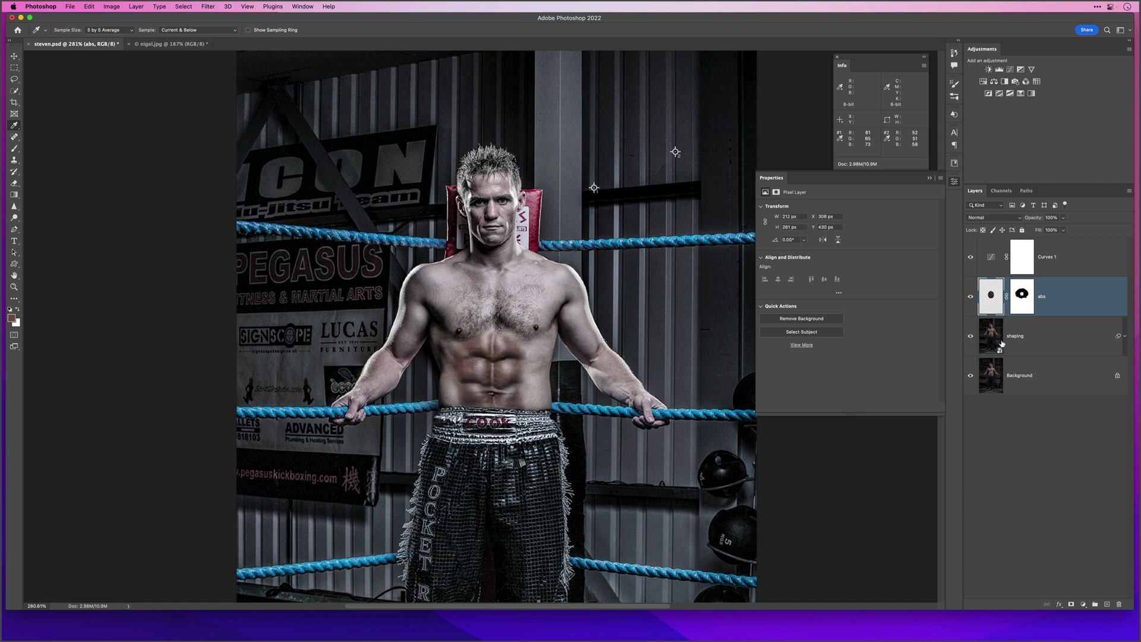
Step: Clip the Curves 1 adjustment to the abs layer and close the Info panel
{"action": "left_click", "coordinate": [991, 259]}
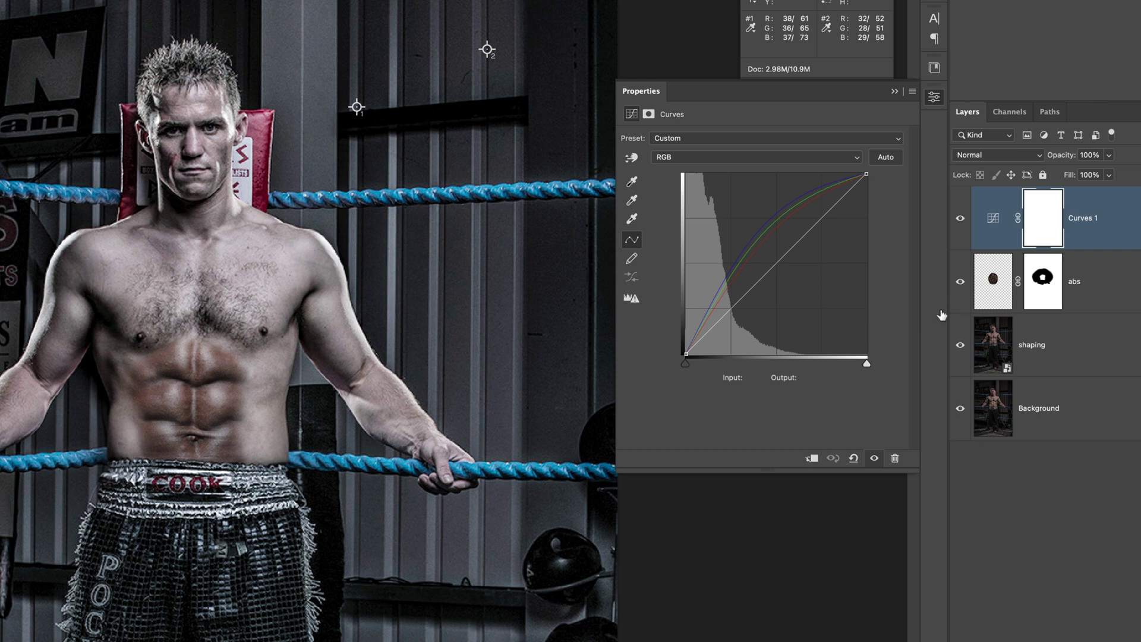
{"action": "left_click", "coordinate": [812, 459]}
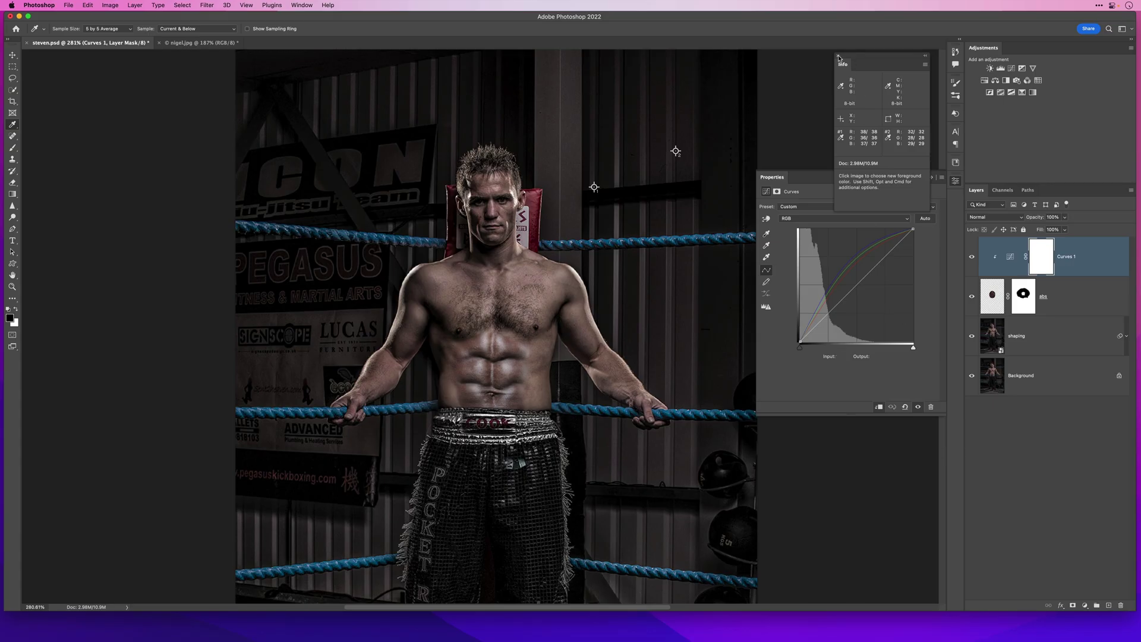
{"action": "left_click", "coordinate": [839, 56]}
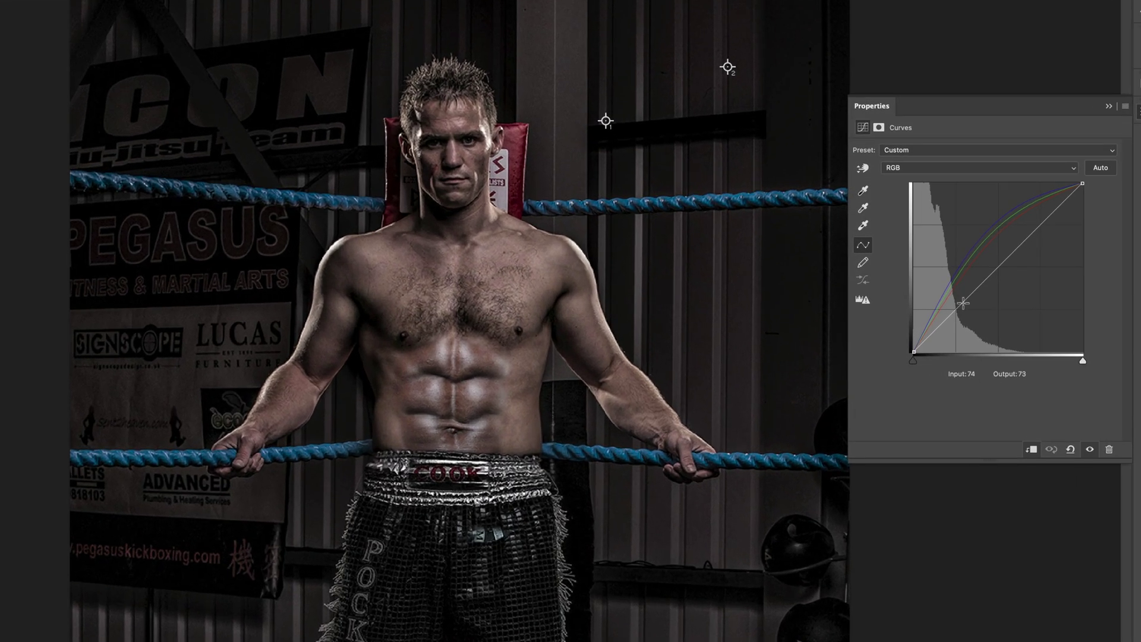
Step: Raise a shadow point on the composite RGB curve and pull a highlight point down to input 195, output 180
{"action": "left_click", "coordinate": [964, 304]}
{"action": "left_click_drag", "start_coordinate": [963, 304], "coordinate": [962, 291]}
{"action": "left_click_drag", "start_coordinate": [1039, 216], "coordinate": [1043, 233]}
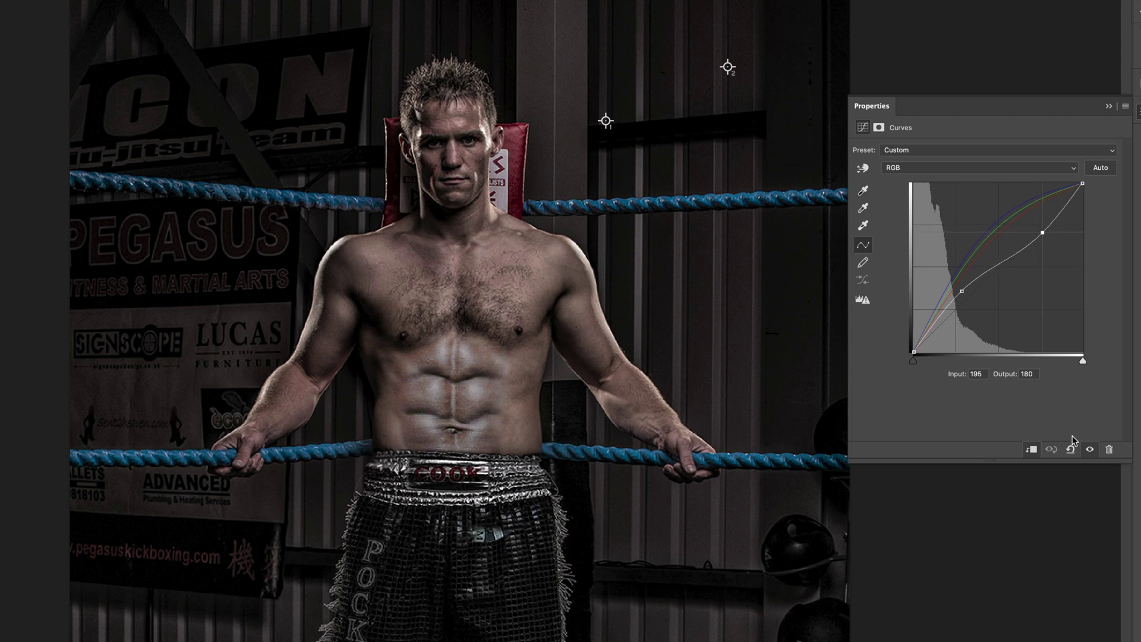
{"action": "scroll", "coordinate": [462, 393], "scroll_direction": "up", "scroll_amount": 2}
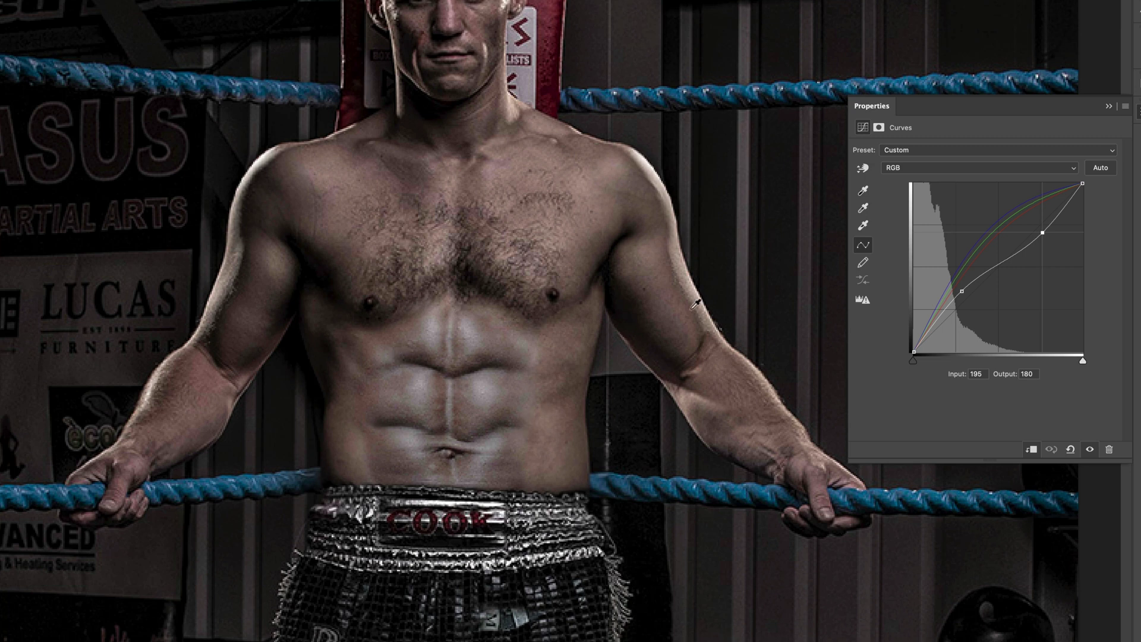
Step: Raise the existing point on the Curves 1 adjustment's Red channel slightly to warm the abs
{"action": "left_click", "coordinate": [905, 167]}
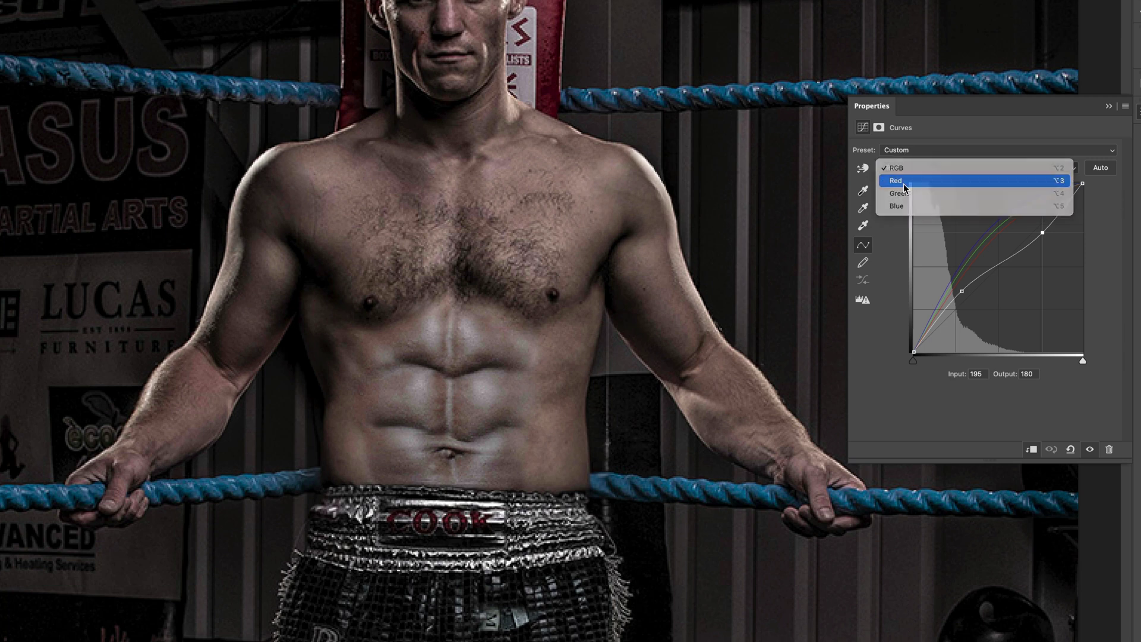
{"action": "left_click", "coordinate": [904, 184]}
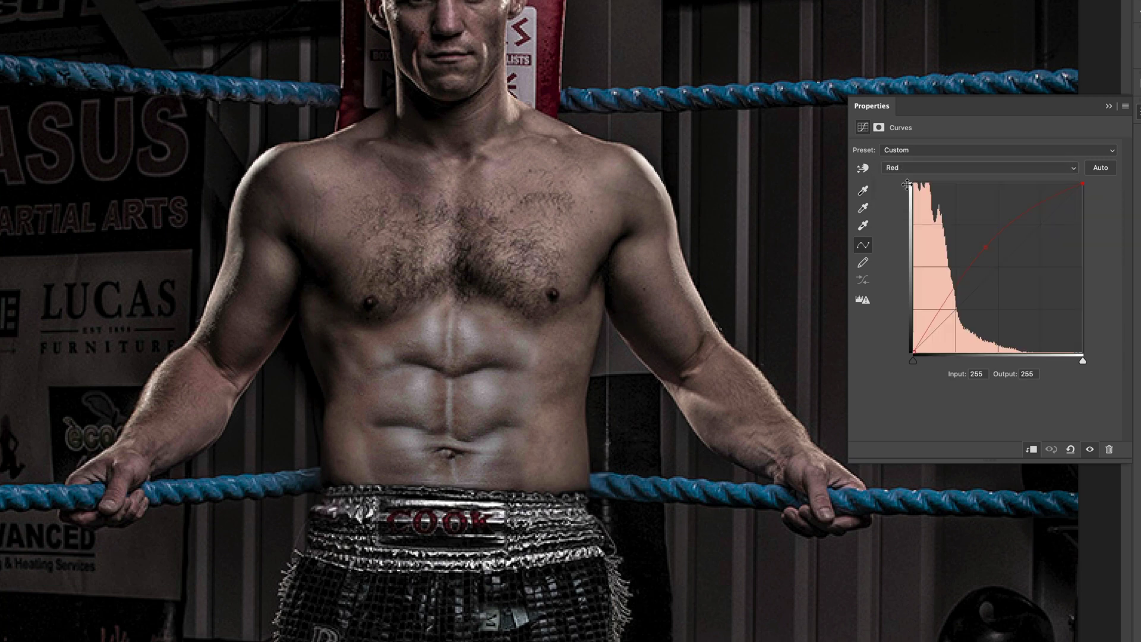
{"action": "left_click", "coordinate": [985, 246]}
{"action": "left_click_drag", "start_coordinate": [985, 246], "coordinate": [985, 242]}
Step: Lower the Blue channel's curve point to input 72, output 128
{"action": "left_click", "coordinate": [903, 170]}
{"action": "left_click", "coordinate": [903, 192]}
{"action": "left_click", "coordinate": [960, 259]}
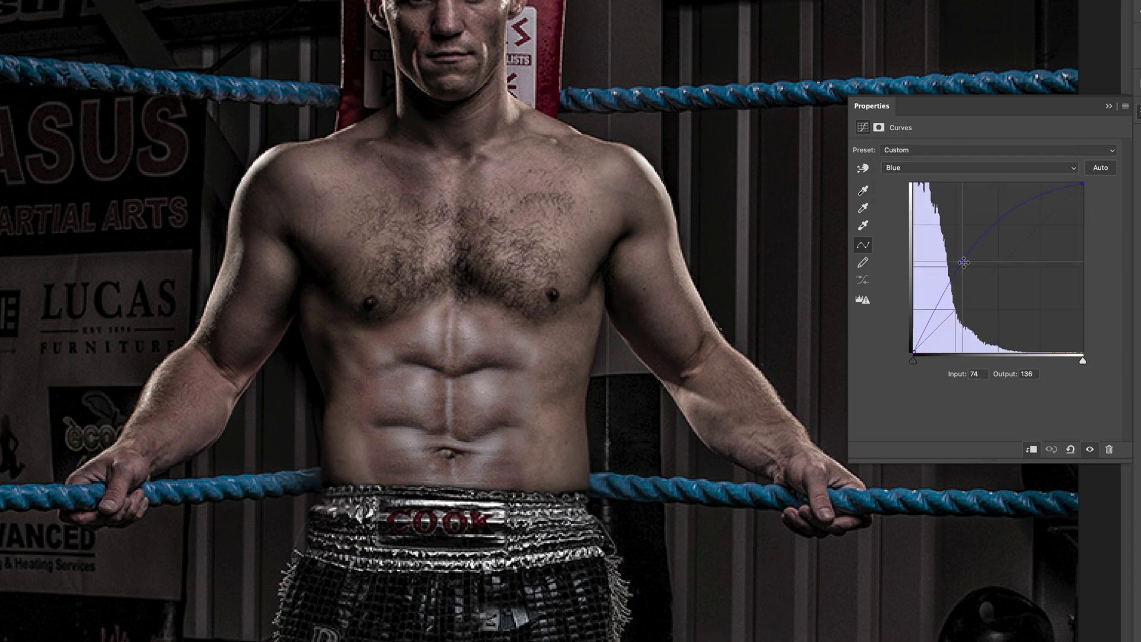
{"action": "left_click_drag", "start_coordinate": [963, 262], "coordinate": [962, 267]}
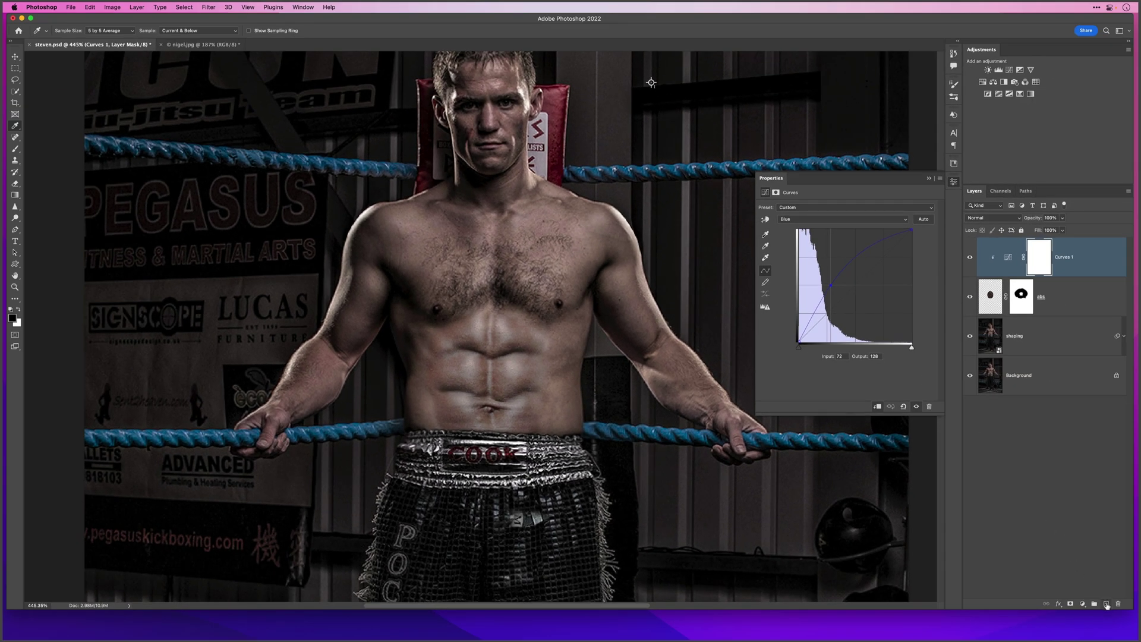
Step: Add a new layer named "skin color" above Curves 1 and set its blend mode to Color
{"action": "left_click", "coordinate": [1107, 604]}
{"action": "double_click", "coordinate": [1014, 258]}
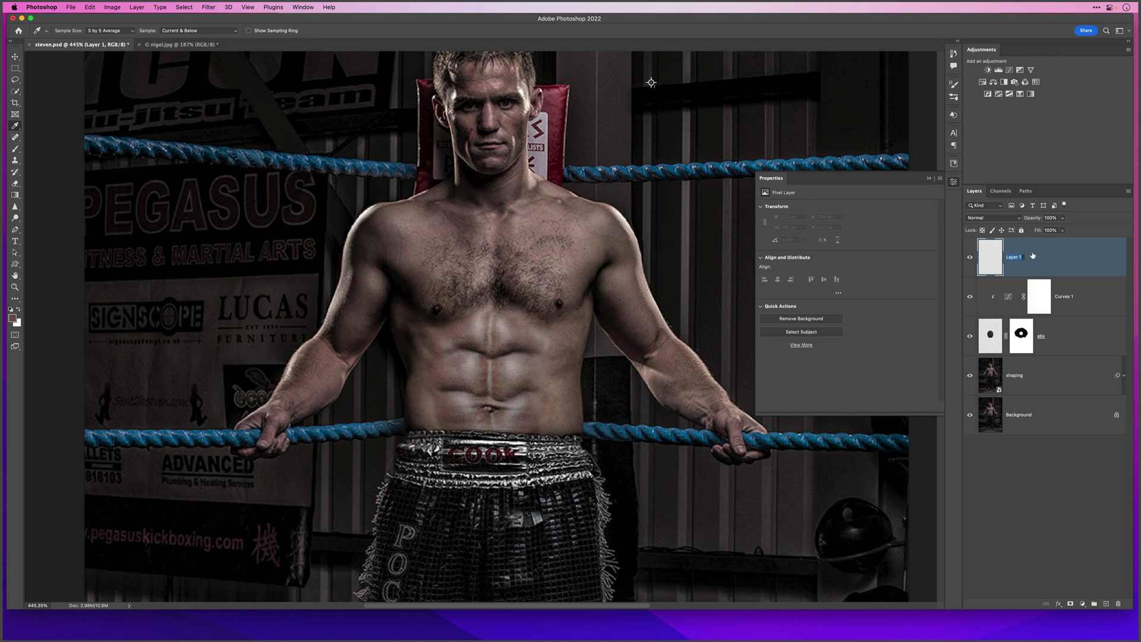
{"action": "type", "text": "skin color"}
{"action": "key", "text": "Return"}
{"action": "left_click", "coordinate": [984, 219]}
{"action": "left_click", "coordinate": [976, 453]}
Step: Brush a skin tone over the abs on the skin color layer and reduce the layer's opacity to 45%
{"action": "key", "text": "b"}
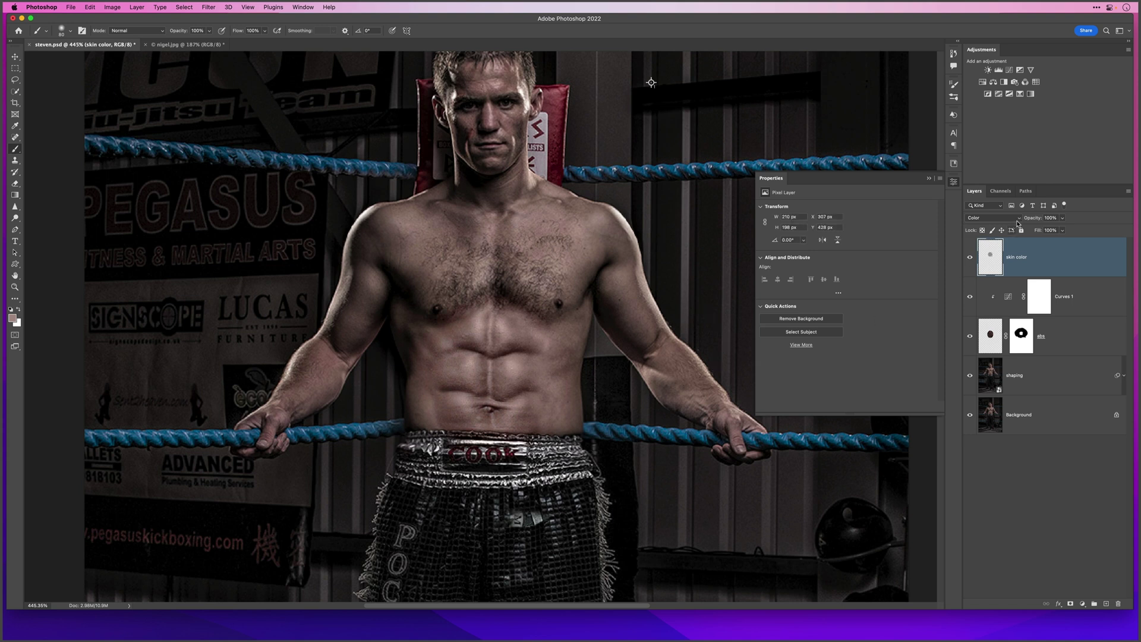
{"action": "left_click_drag", "start_coordinate": [1036, 219], "coordinate": [1021, 214]}
{"action": "scroll", "coordinate": [652, 83], "scroll_direction": "down", "scroll_amount": 3}
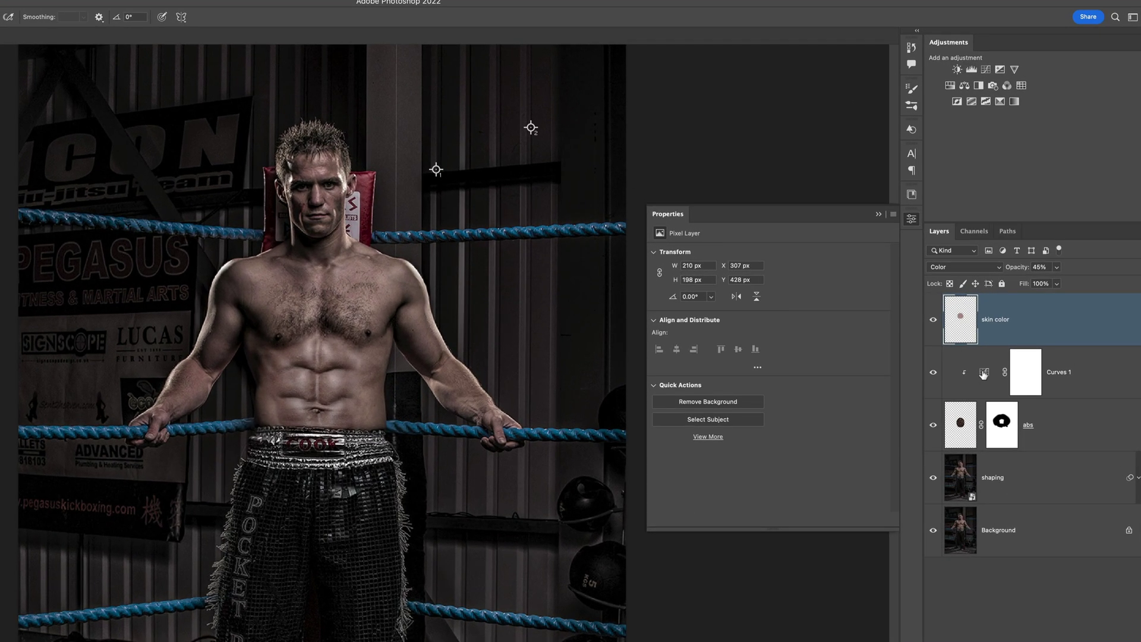
Step: Add a Levels adjustment above Curves 1 and clip it to the abs layer
{"action": "left_click", "coordinate": [991, 346]}
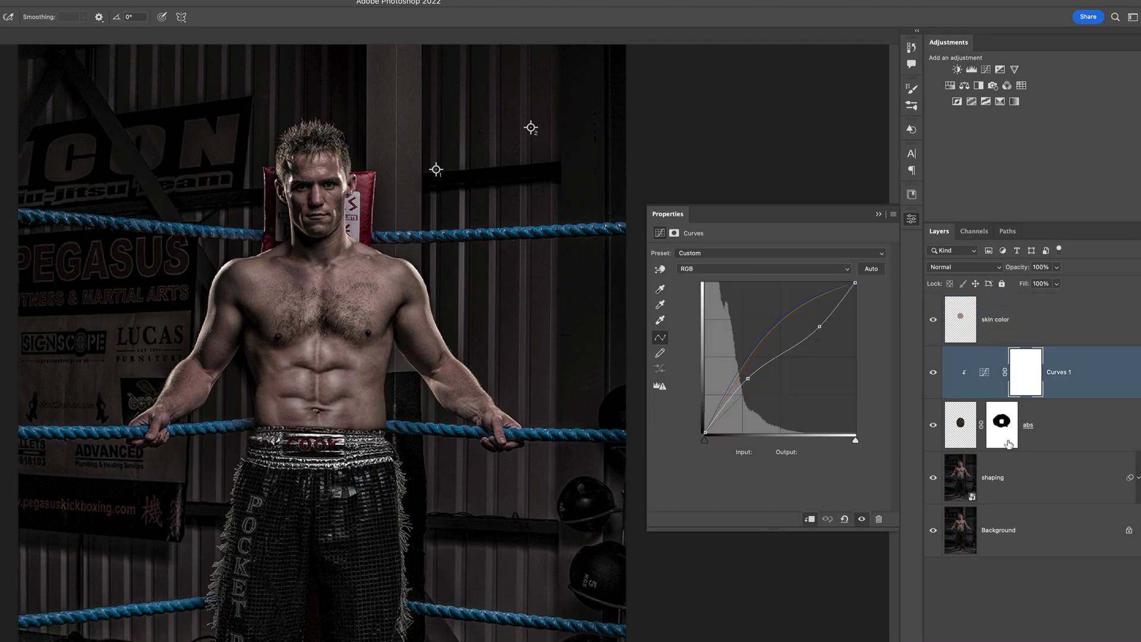
{"action": "left_click", "coordinate": [971, 70]}
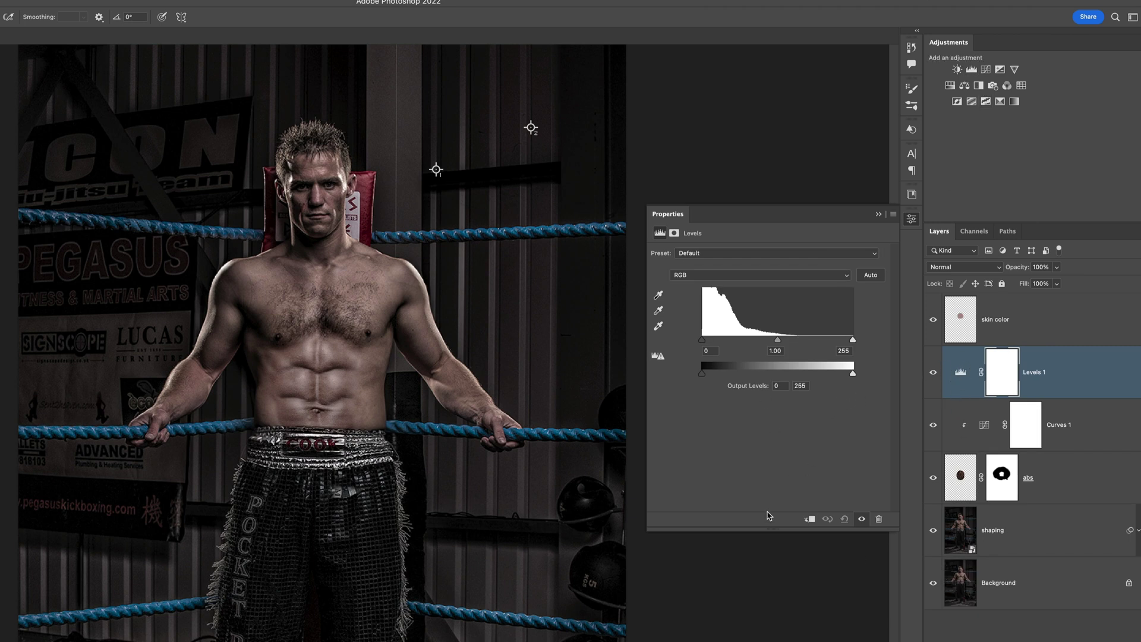
{"action": "left_click", "coordinate": [809, 519]}
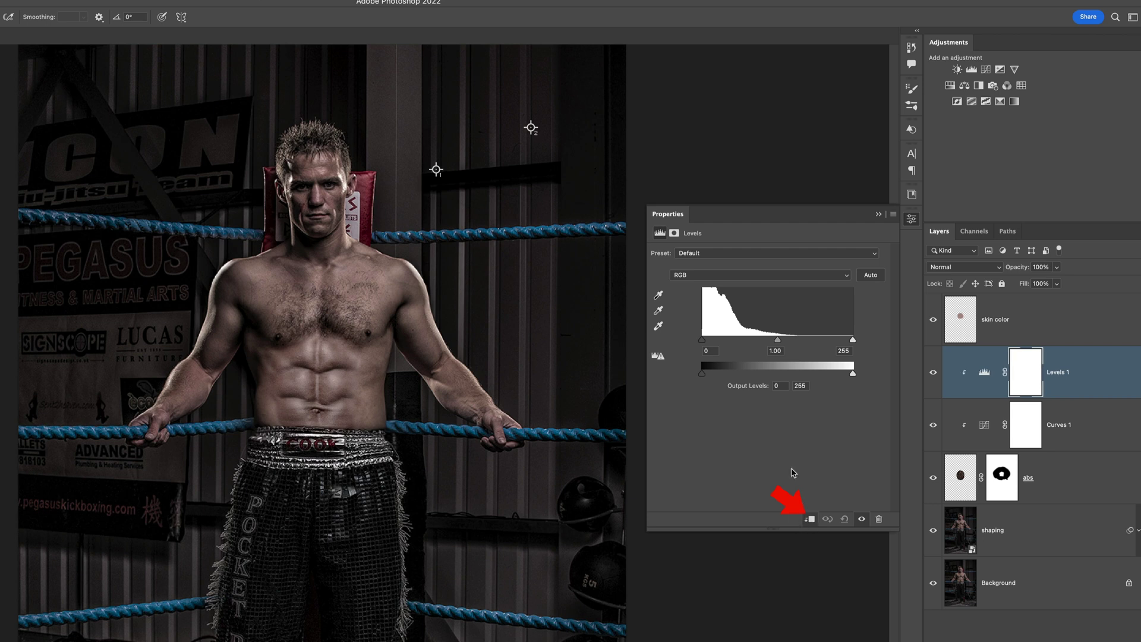
Step: Lower the Levels adjustment's white output level to 238 and close its properties
{"action": "left_click_drag", "start_coordinate": [853, 375], "coordinate": [852, 374]}
{"action": "left_click_drag", "start_coordinate": [846, 369], "coordinate": [847, 370]}
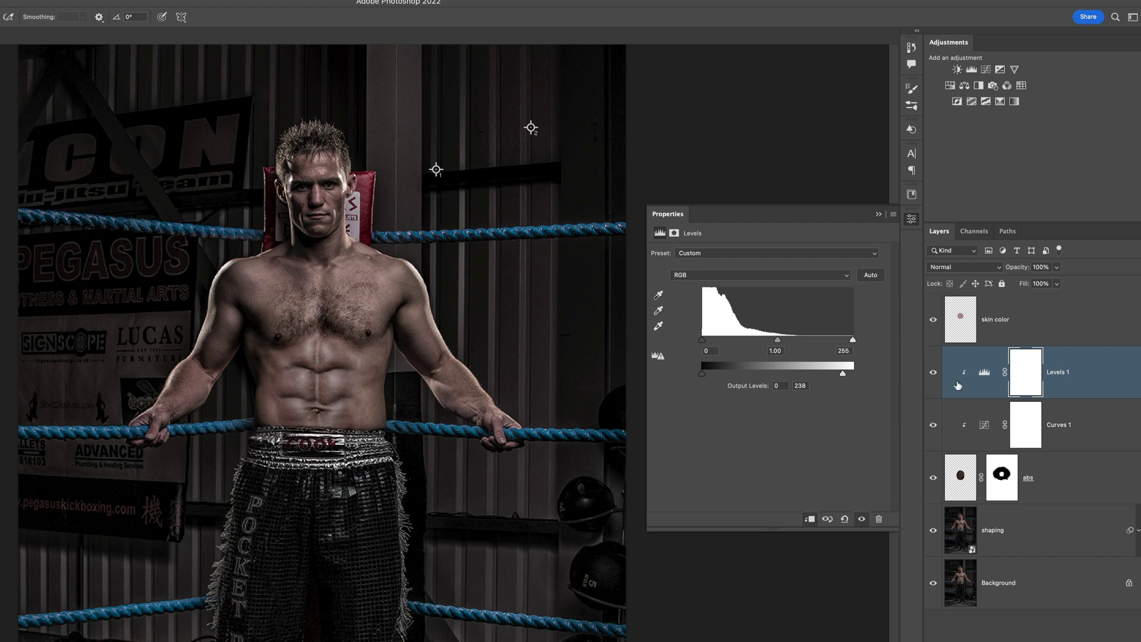
{"action": "left_click", "coordinate": [913, 219]}
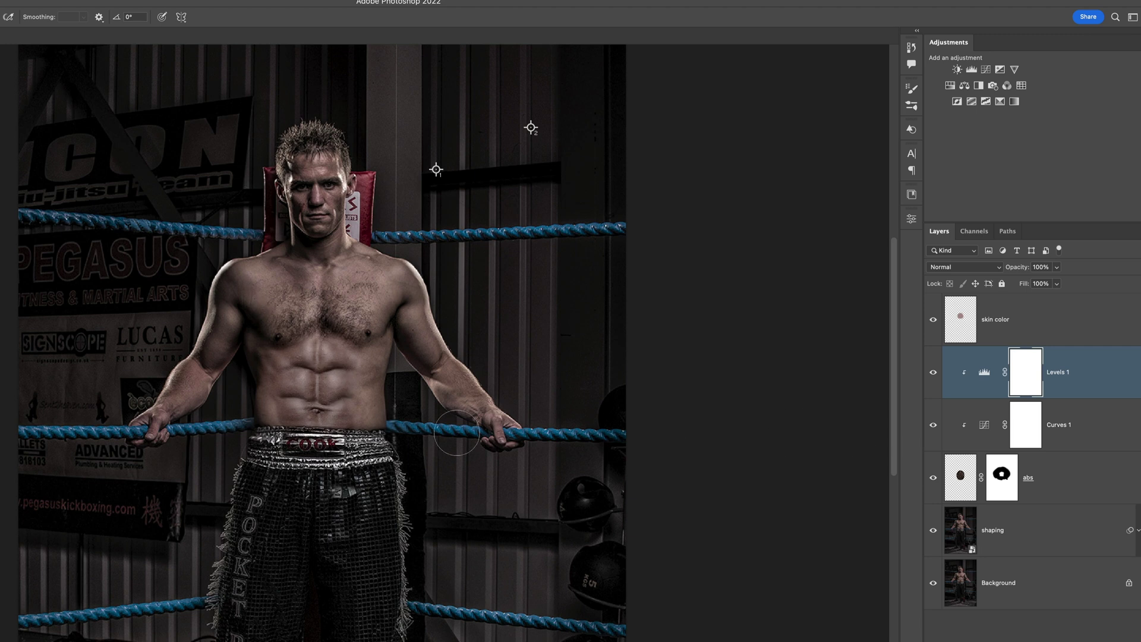
Step: Group the skin color, Levels 1, Curves 1 and abs layers into a new group named "abs color"
{"action": "left_click", "coordinate": [960, 319]}
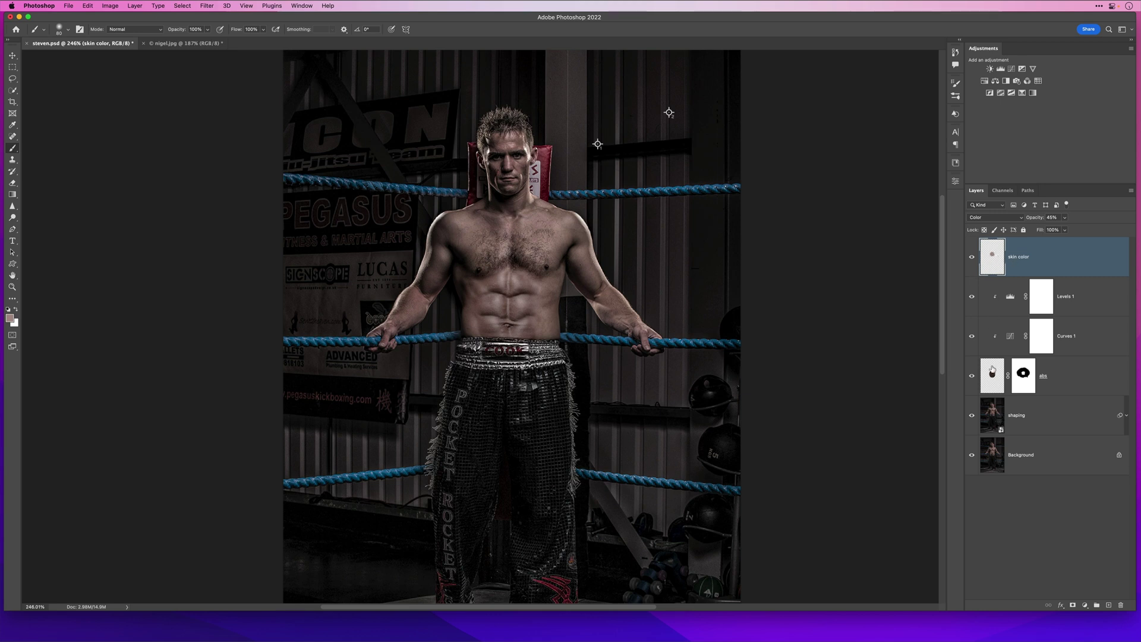
{"action": "left_click", "coordinate": [1078, 381], "text": "shift"}
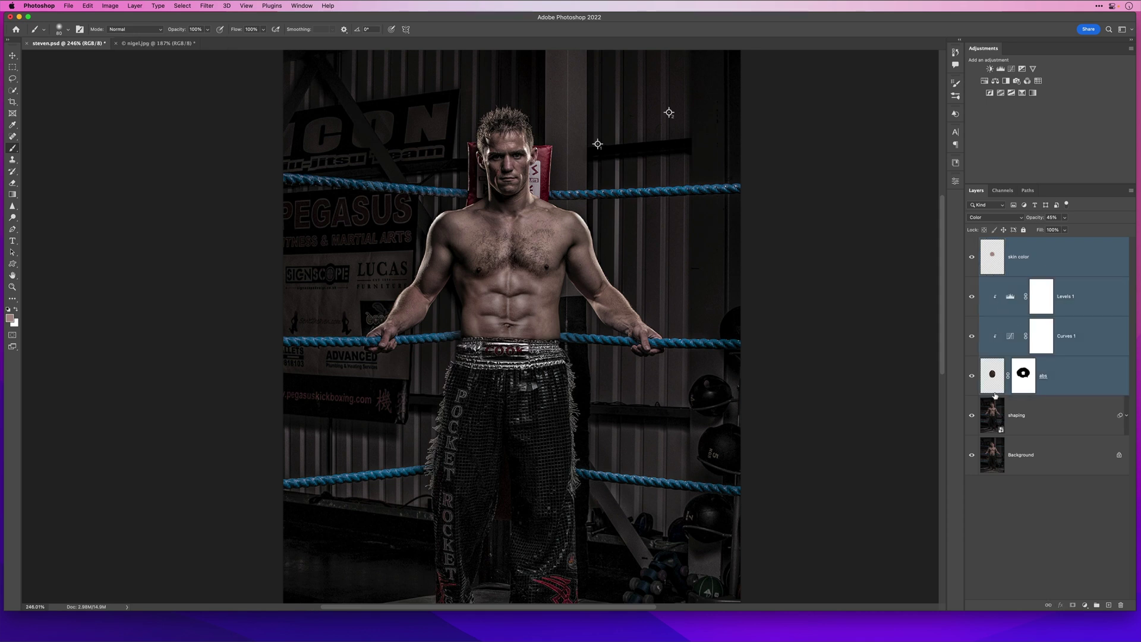
{"action": "left_click", "coordinate": [1131, 191]}
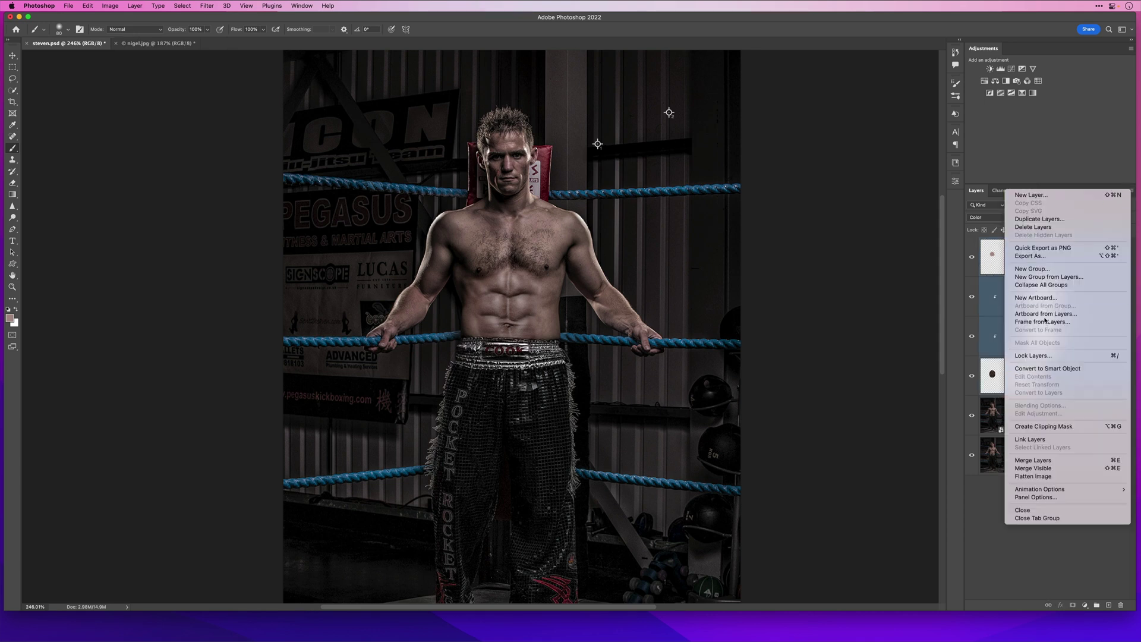
{"action": "left_click", "coordinate": [871, 305]}
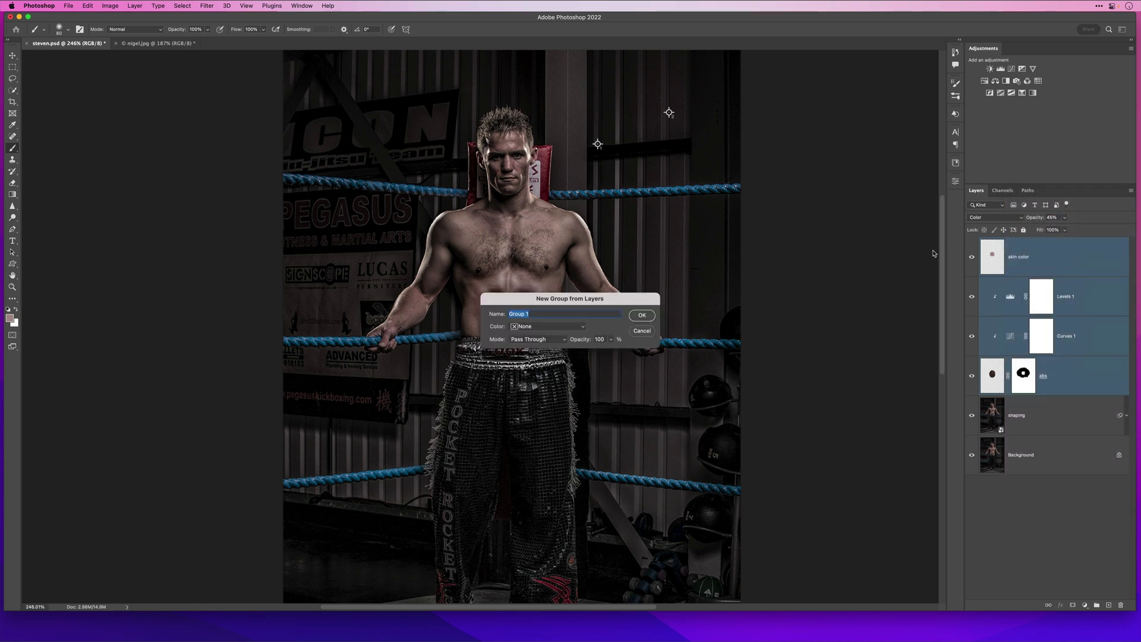
{"action": "type", "text": "abs color"}
{"action": "key", "text": "Return"}
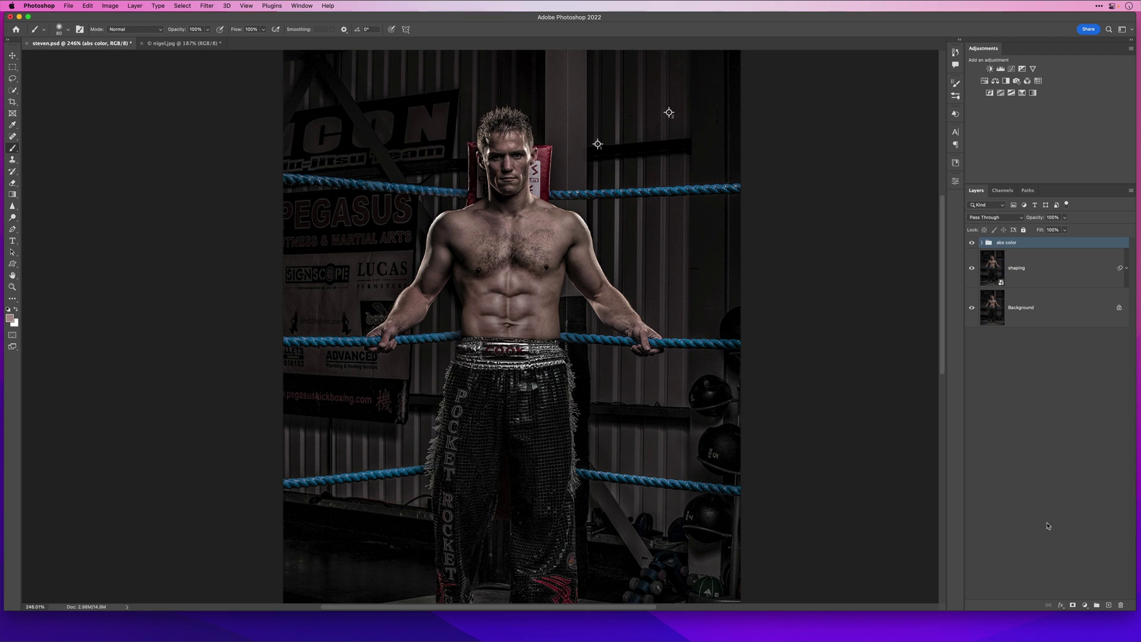
Step: Add a layer mask to the abs color group and paint black over the navel area to reveal the original skin
{"action": "left_click", "coordinate": [1073, 606]}
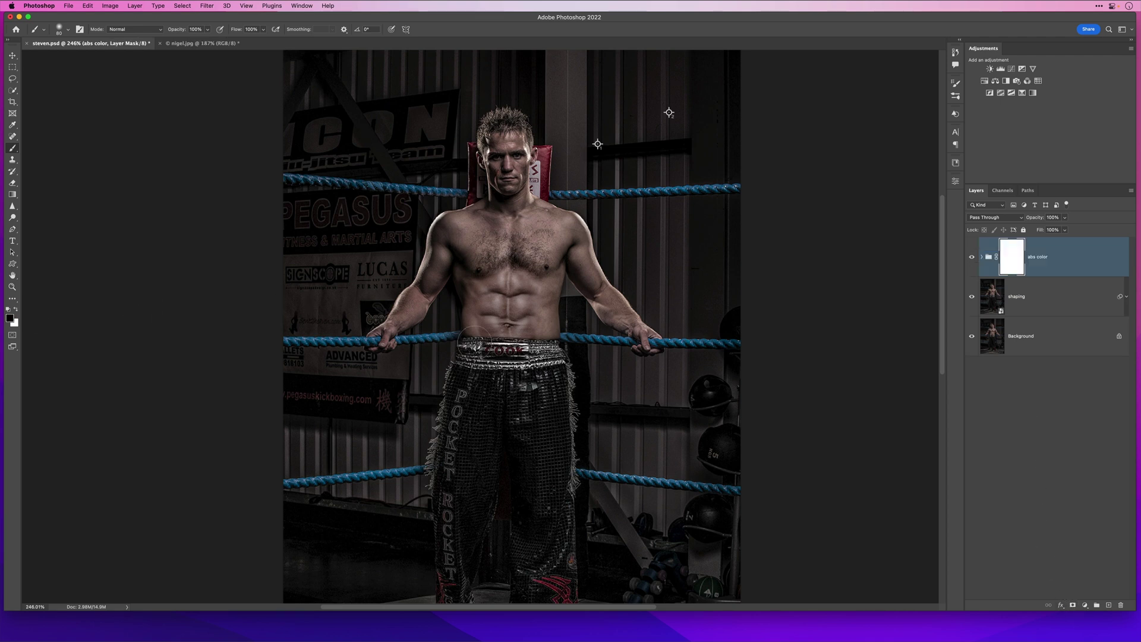
{"action": "scroll", "coordinate": [511, 351], "scroll_direction": "up", "scroll_amount": 5}
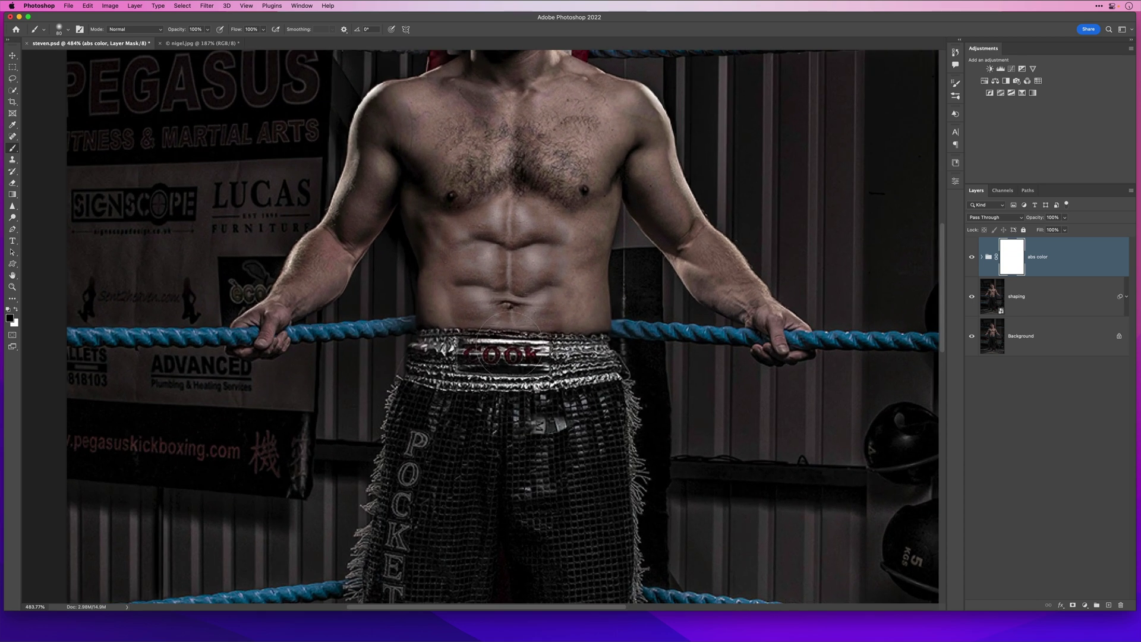
{"action": "mouse_move", "coordinate": [508, 352]}
{"action": "left_mouse_down"}
{"action": "mouse_move", "coordinate": [505, 321]}
{"action": "mouse_move", "coordinate": [493, 339]}
{"action": "left_mouse_up"}
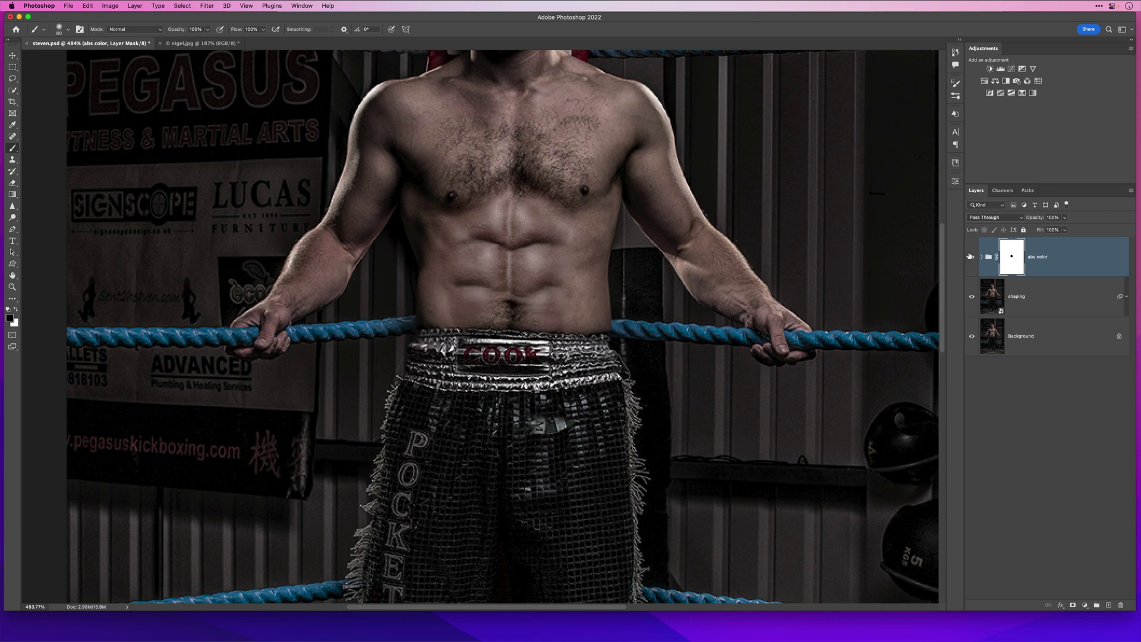
Step: Toggle the abs color group's mask off and on to compare the navel area, and view the whole image
{"action": "left_click", "coordinate": [1015, 257], "text": "shift"}
{"action": "left_click", "coordinate": [1012, 257], "text": "shift"}
{"action": "left_click", "coordinate": [1010, 259], "text": "shift"}
{"action": "left_click", "coordinate": [1007, 260], "text": "shift"}
{"action": "key", "text": "super+0"}
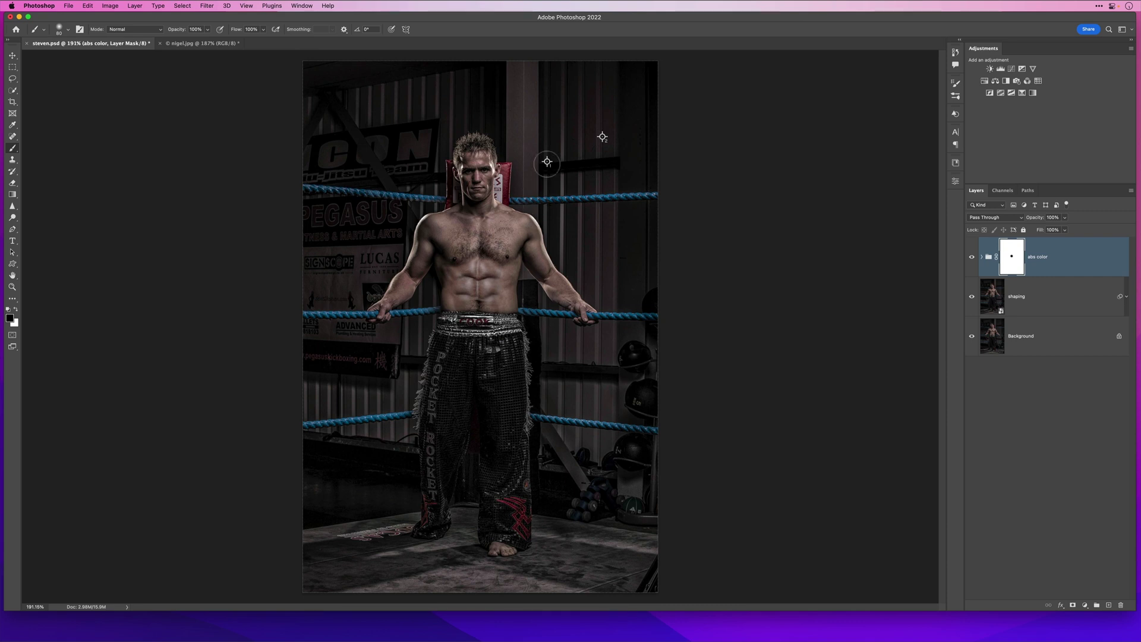
Step: Remove all color sampler points from the image with the Color Sampler tool
{"action": "key", "text": "i"}
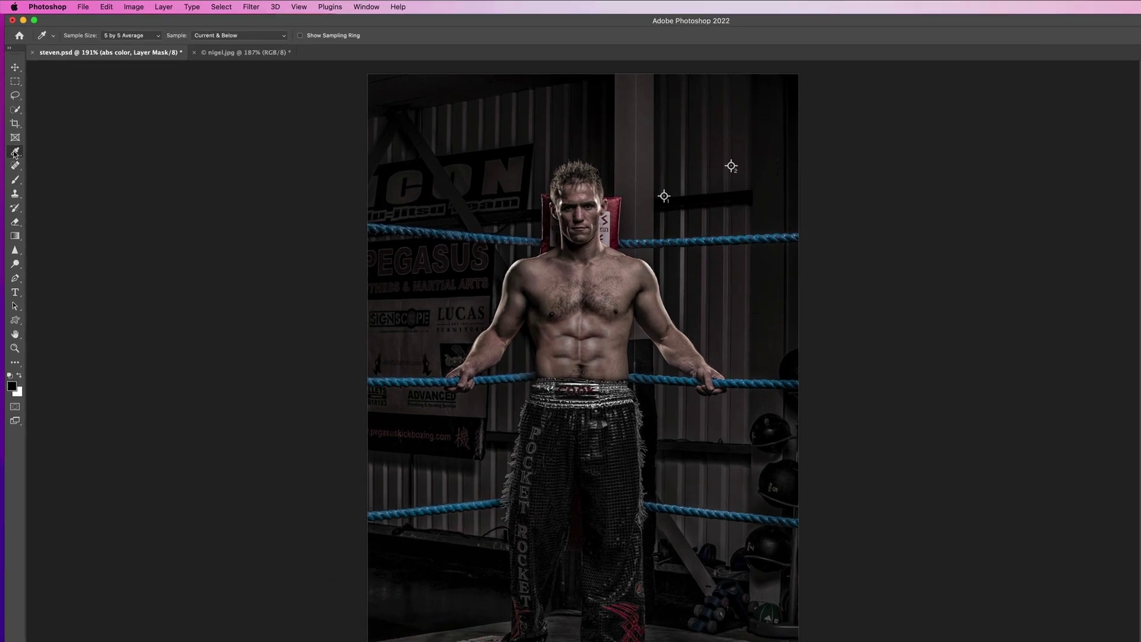
{"action": "right_click", "coordinate": [12, 125]}
{"action": "left_click", "coordinate": [77, 214]}
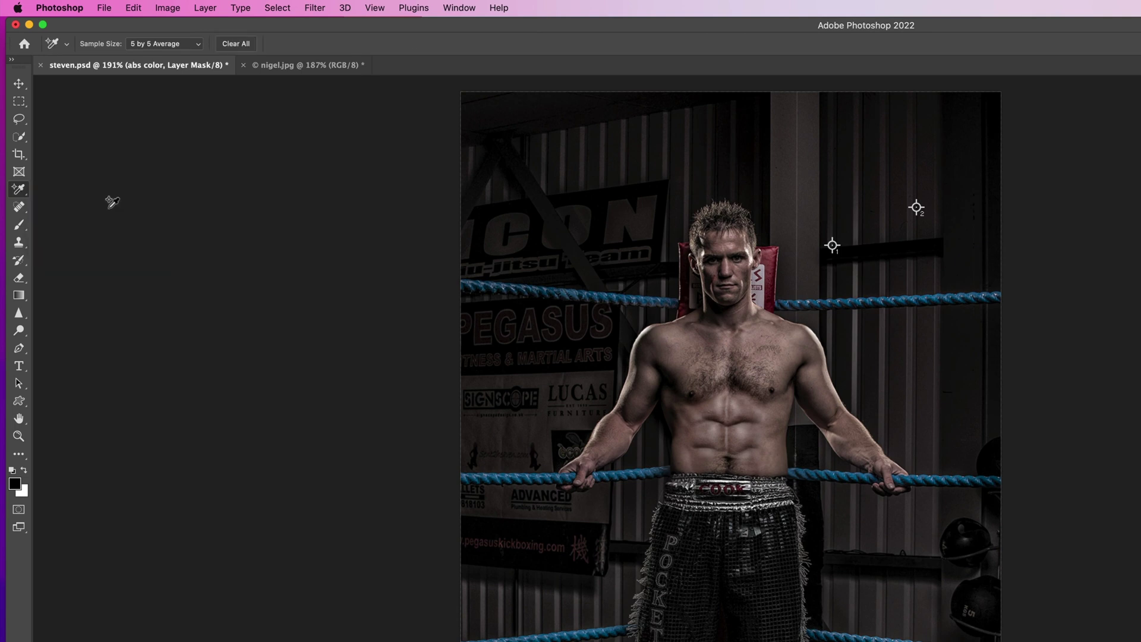
{"action": "left_click", "coordinate": [236, 44]}
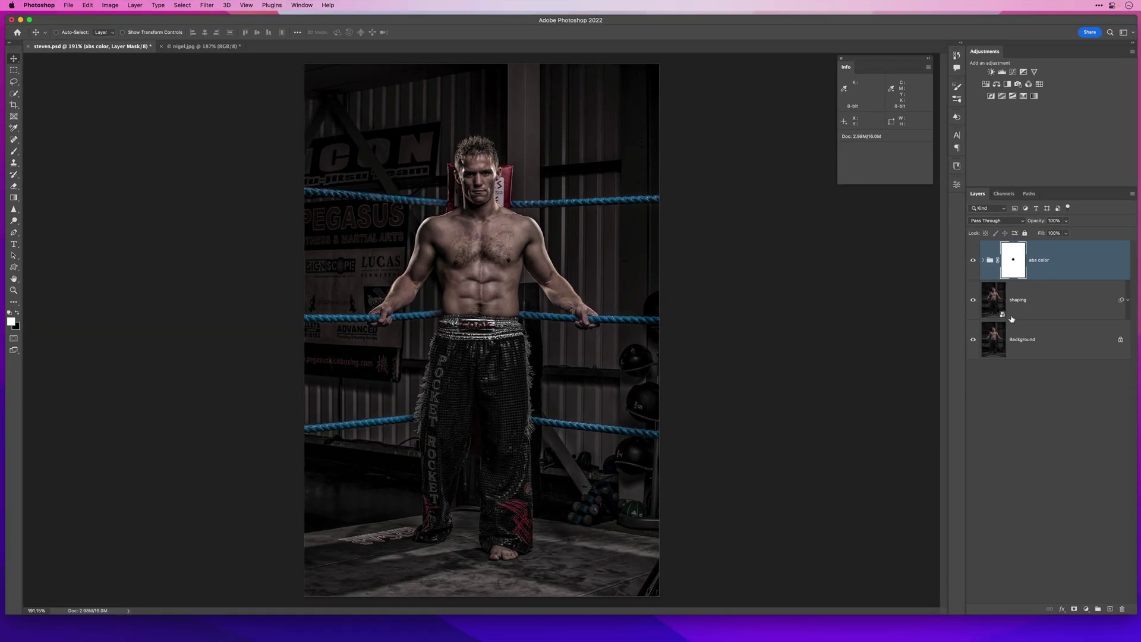
Step: Compare the original photo with the composite by showing only the Background layer and restoring the other layers
{"action": "left_click", "coordinate": [974, 350], "text": "alt"}
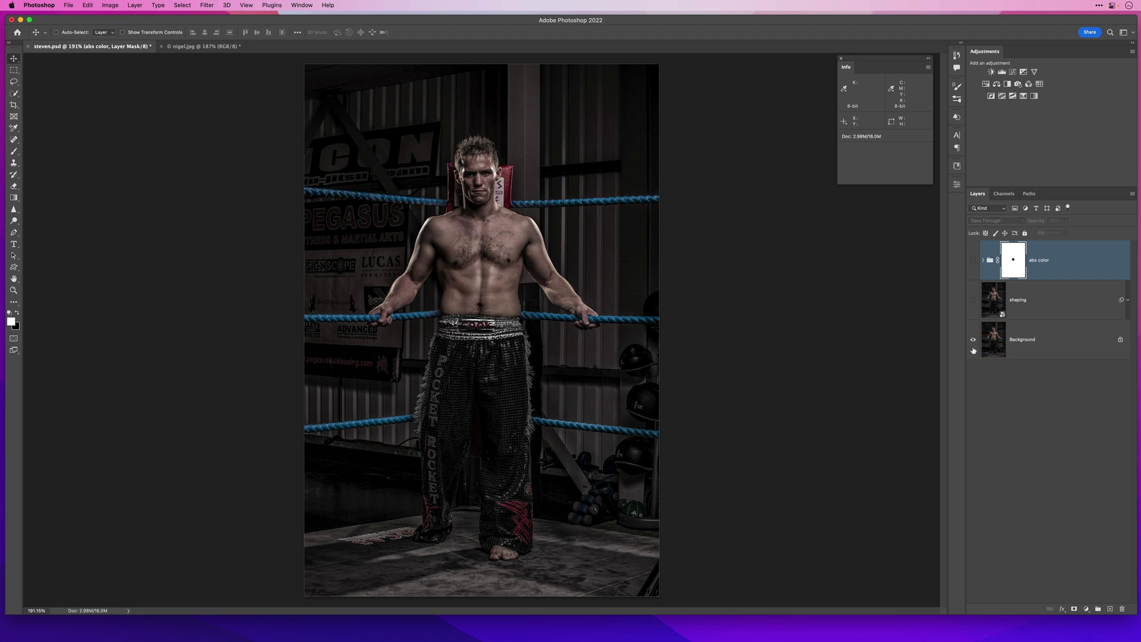
{"action": "left_click", "coordinate": [974, 339], "text": "alt"}
{"action": "left_click", "coordinate": [974, 340], "text": "alt"}
{"action": "left_click", "coordinate": [974, 339], "text": "alt"}
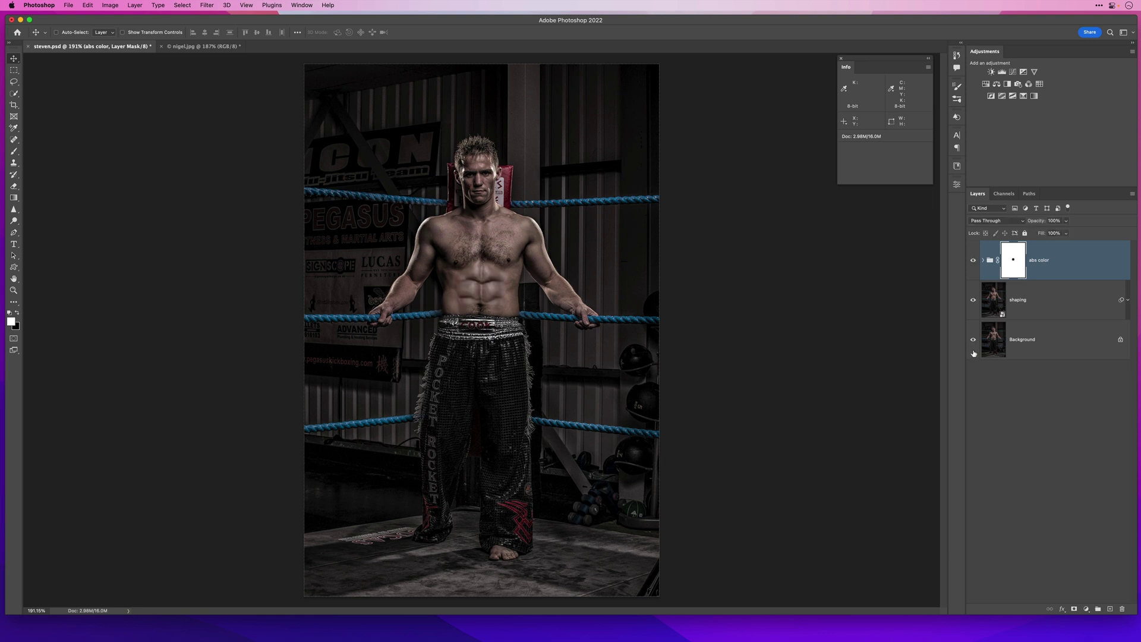